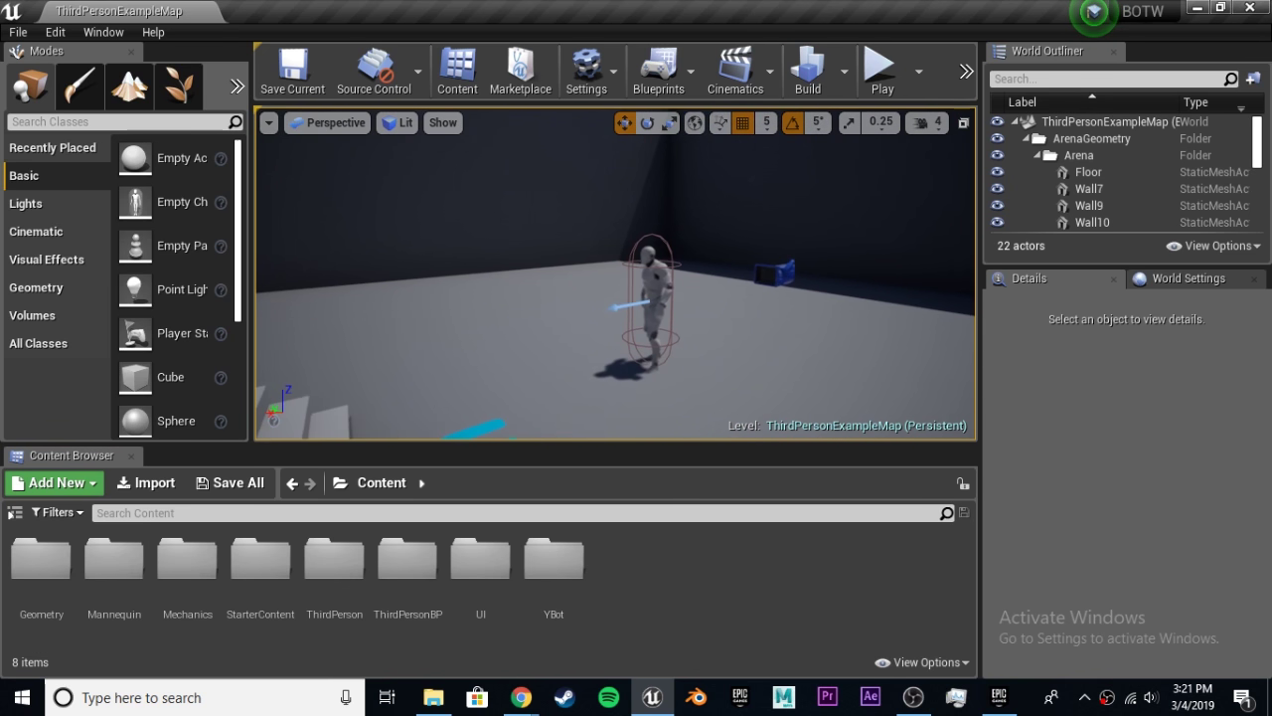
Browse to Mannequin > Animations and preview the RunAnim run cycle.
double_click(104, 566)
double_click(41, 562)
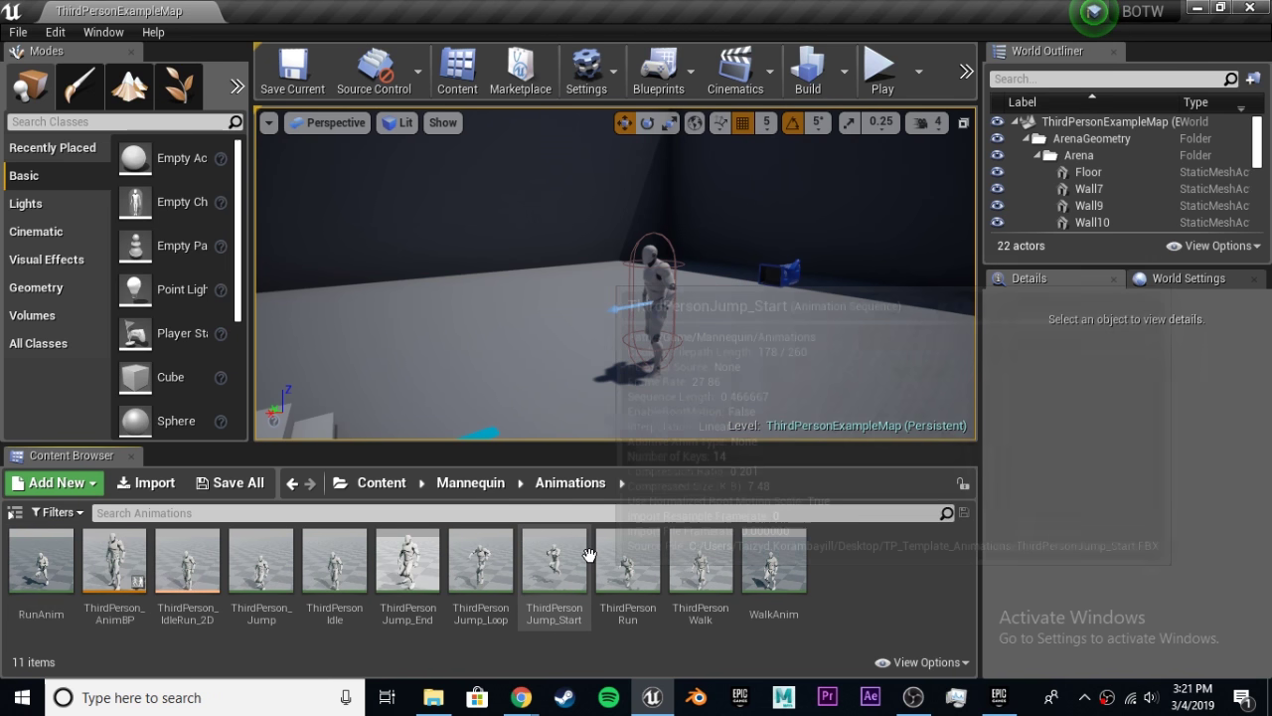
mouse_move(613, 558)
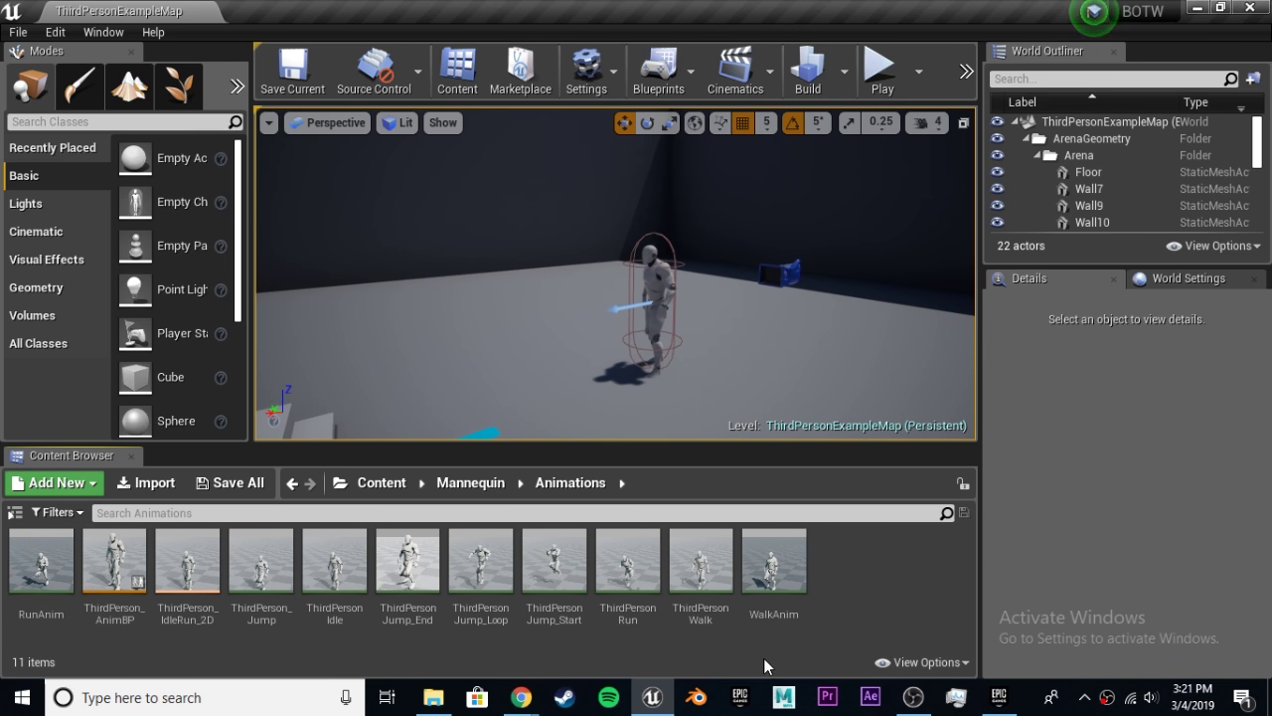
double_click(41, 562)
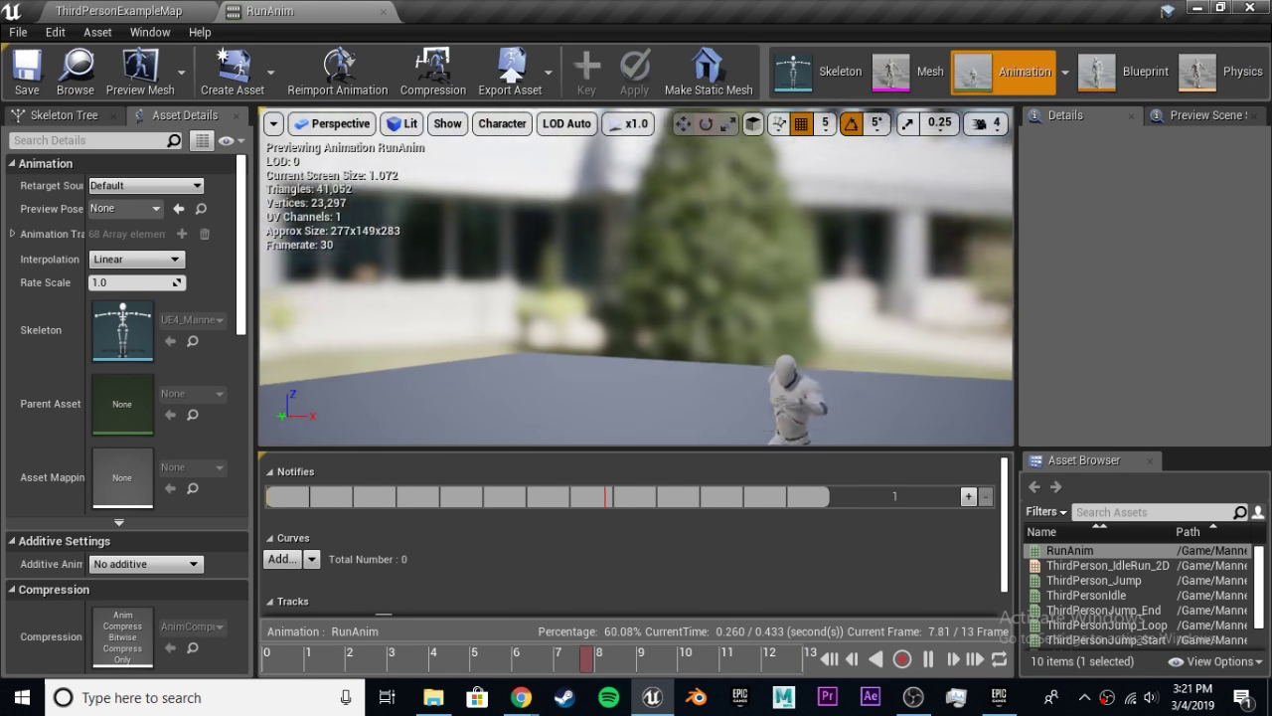
Play-test ThirdPersonExampleMap by running the character with W, then stop and reframe the editor view.
left_click(119, 10)
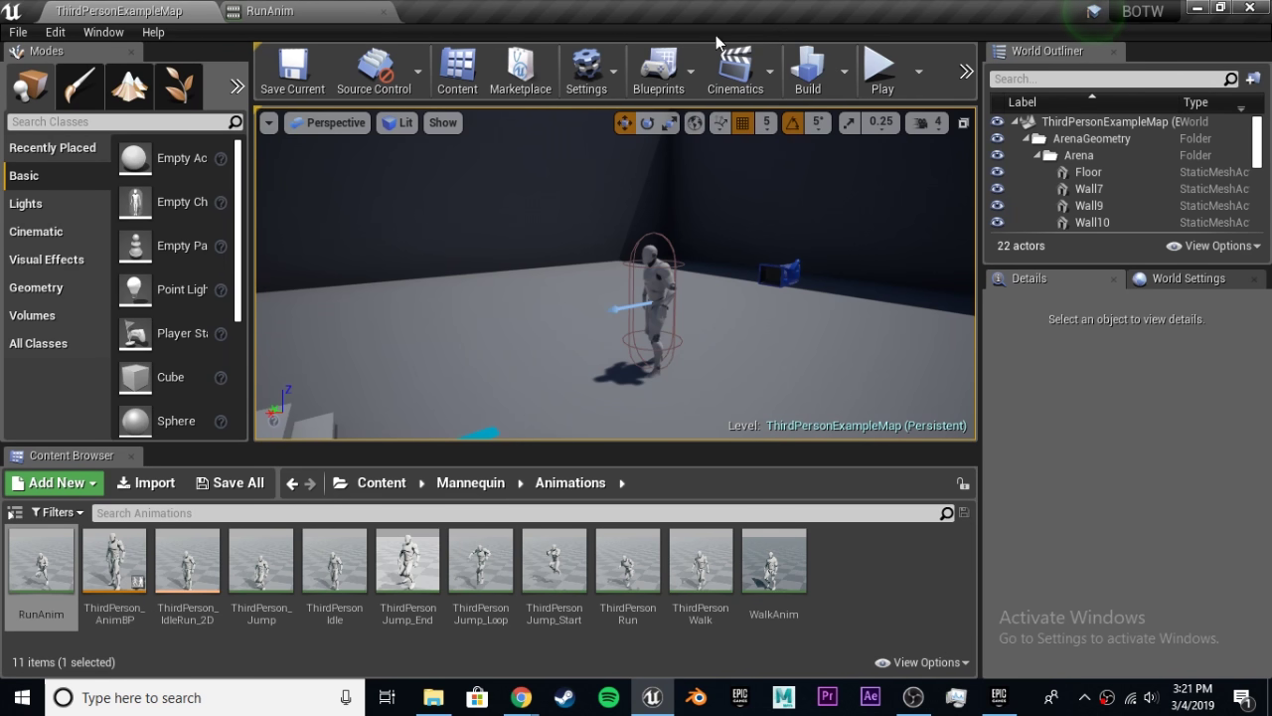
left_click(880, 70)
key("w")
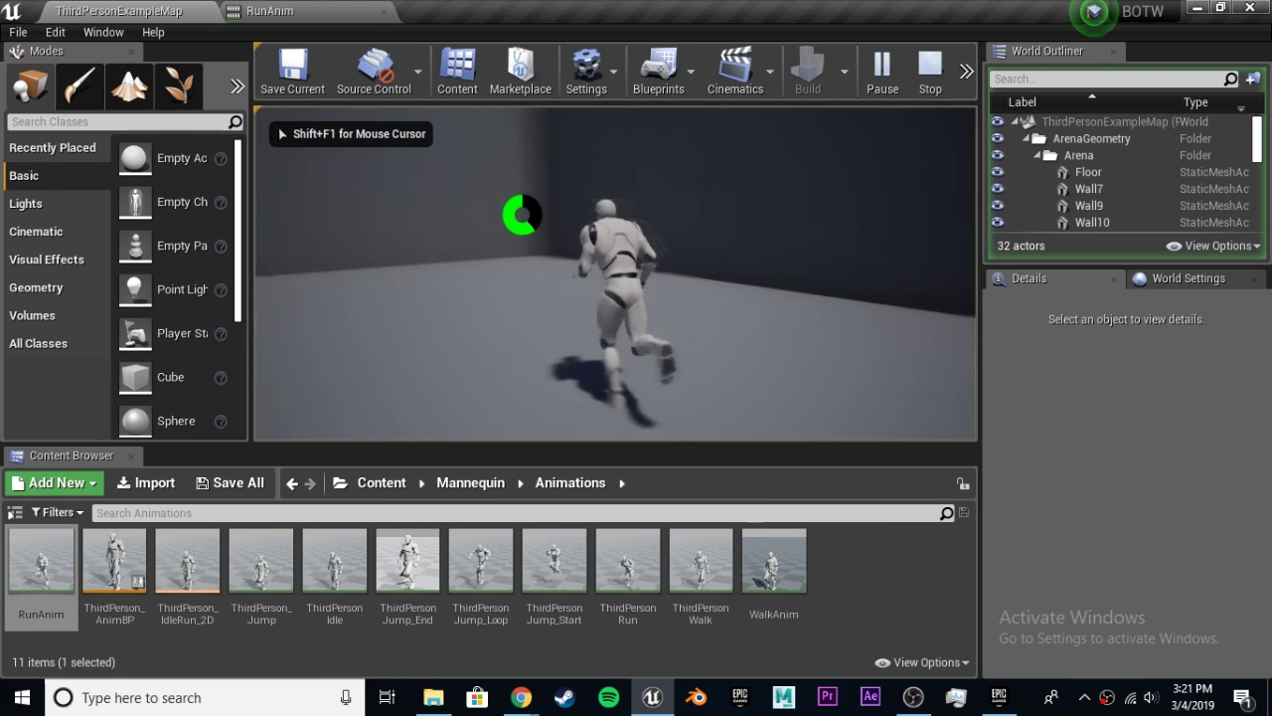
key("w")
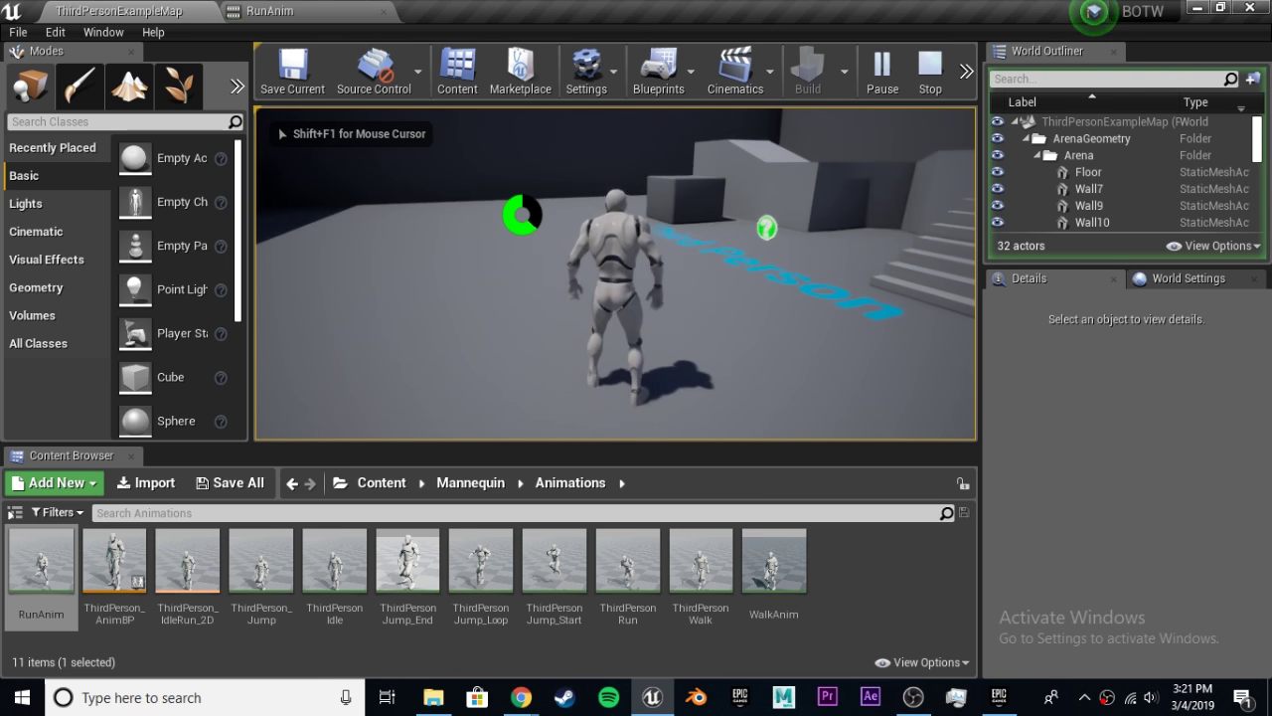
key("Escape")
right_click_drag(636, 298, 648, 284)
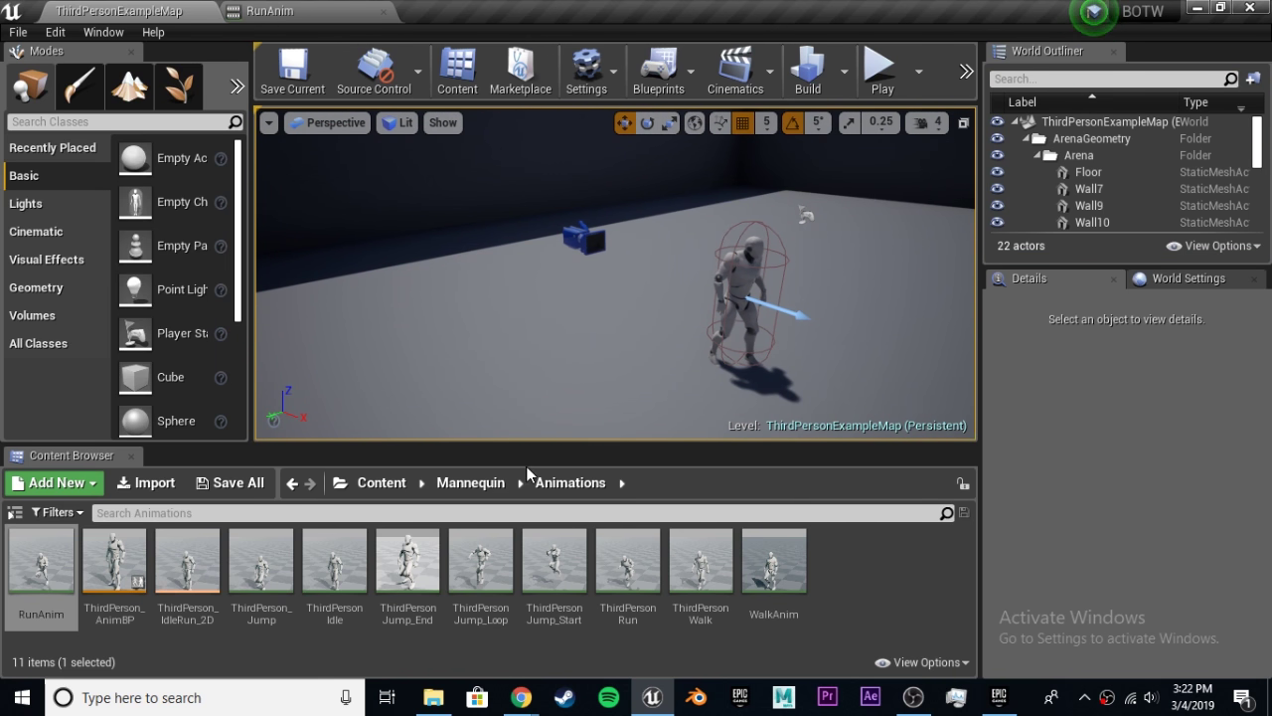
left_click(900, 589)
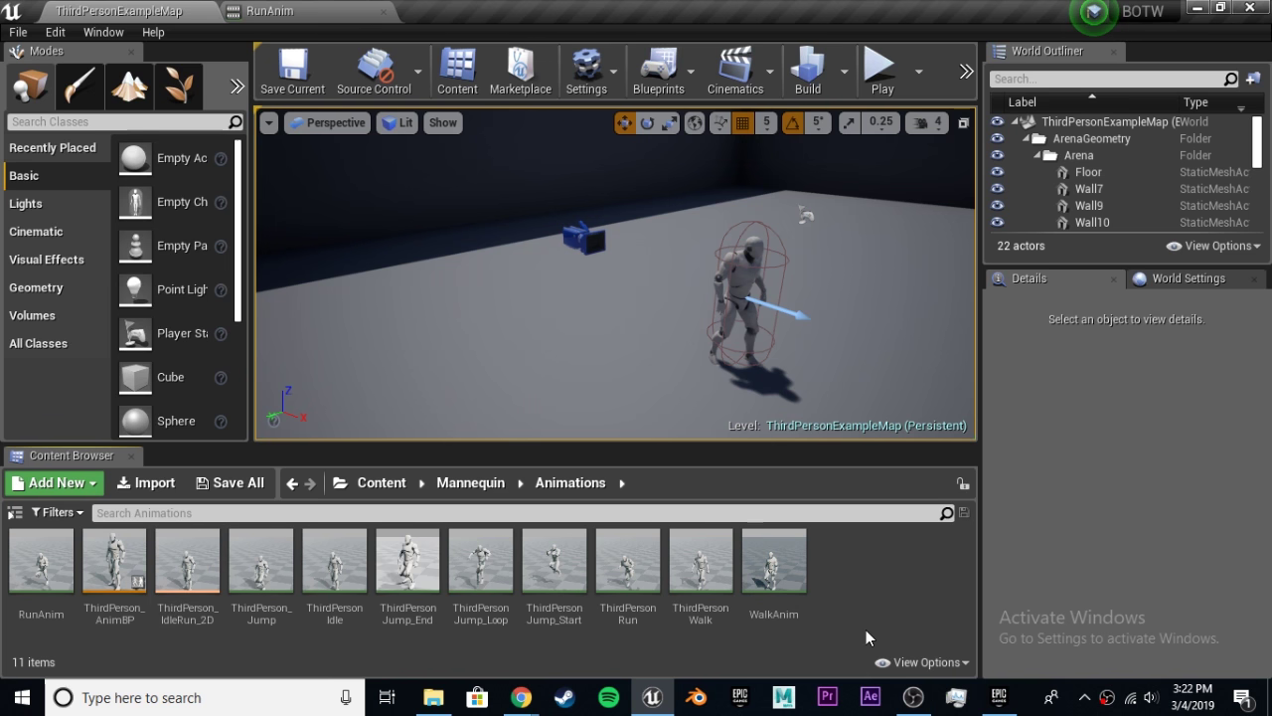
Create a Blend Space 1D on UE4_Mannequin_Skeleton named RunWalkBS and open it.
right_click(851, 594)
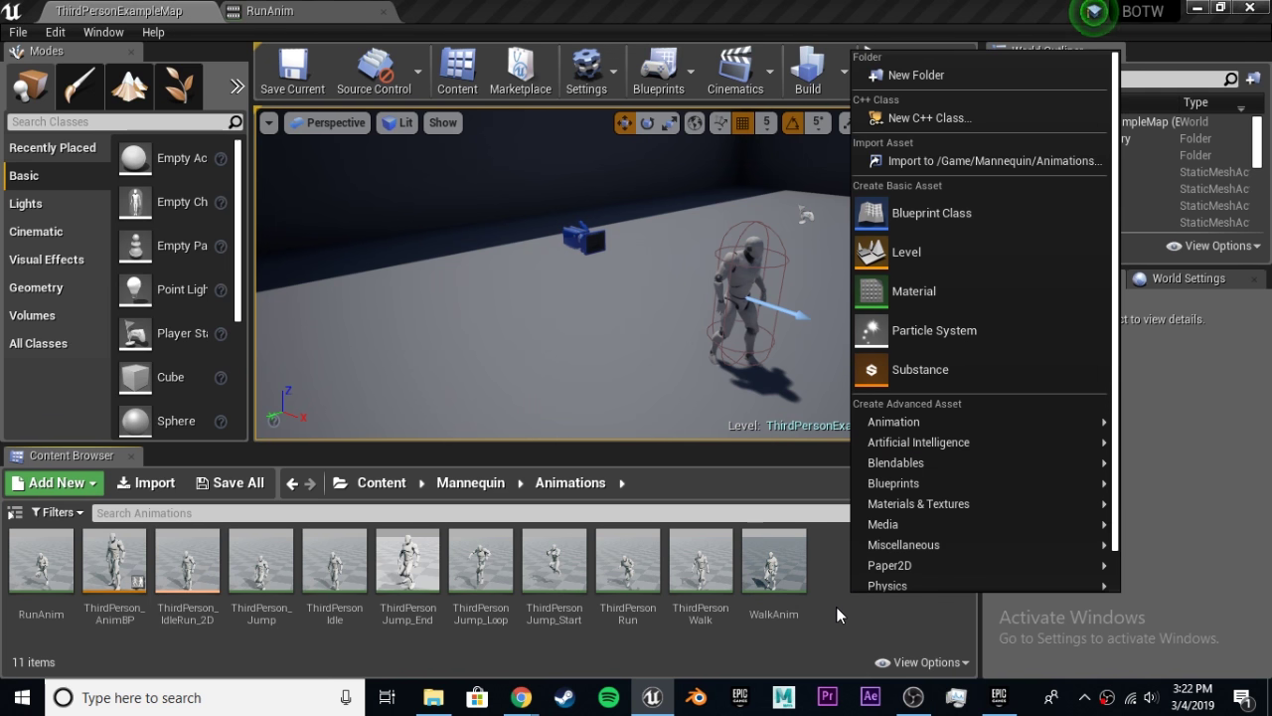
mouse_move(914, 422)
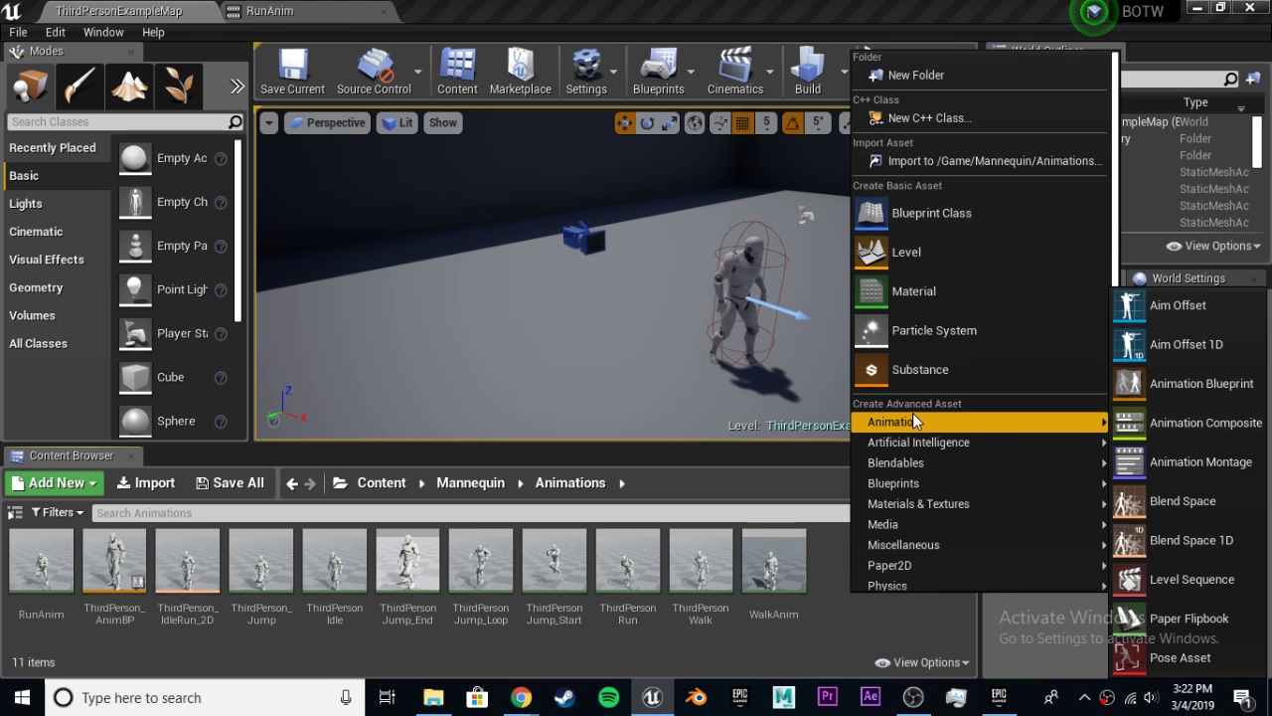
left_click(1194, 545)
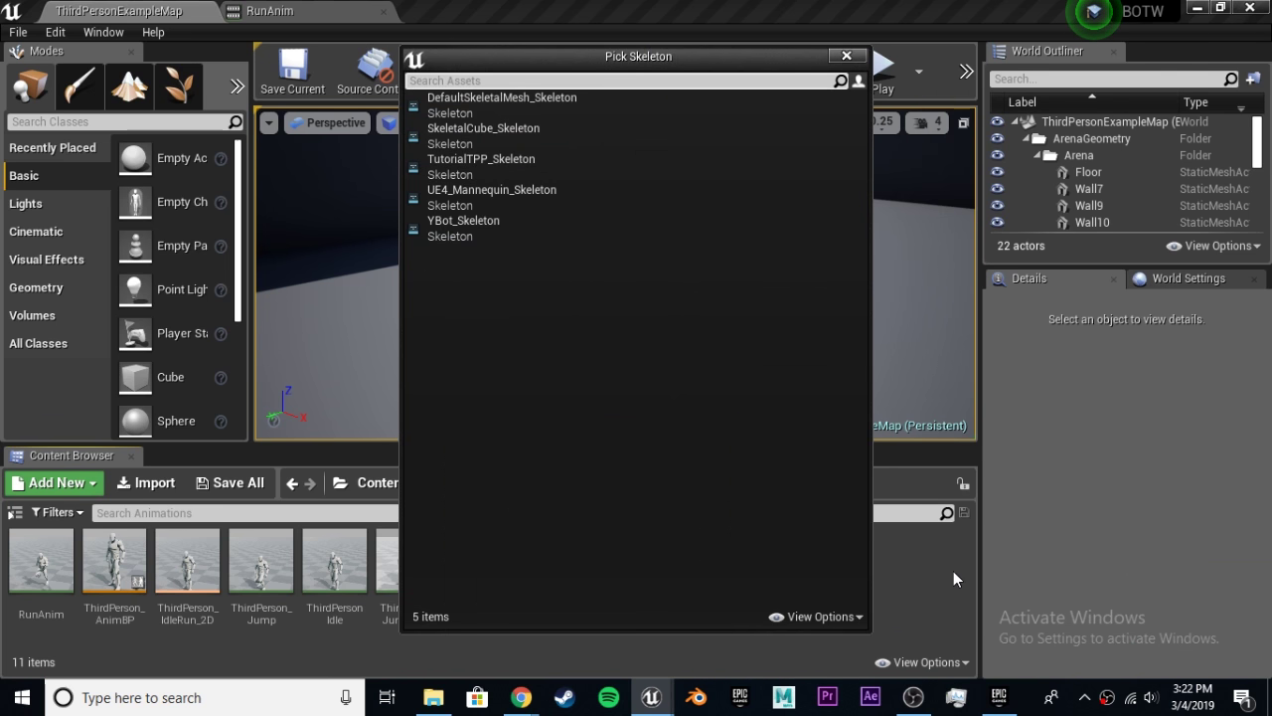
left_click(511, 190)
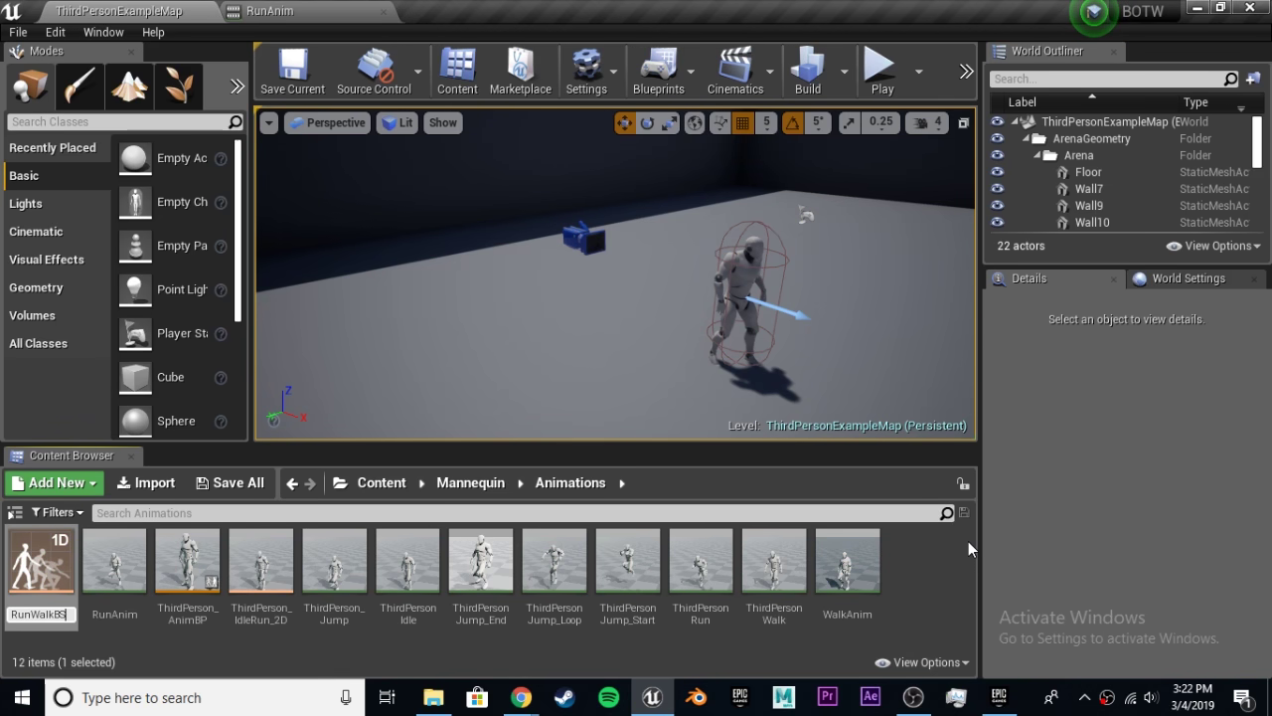
type("RunWalkBS")
key("Return")
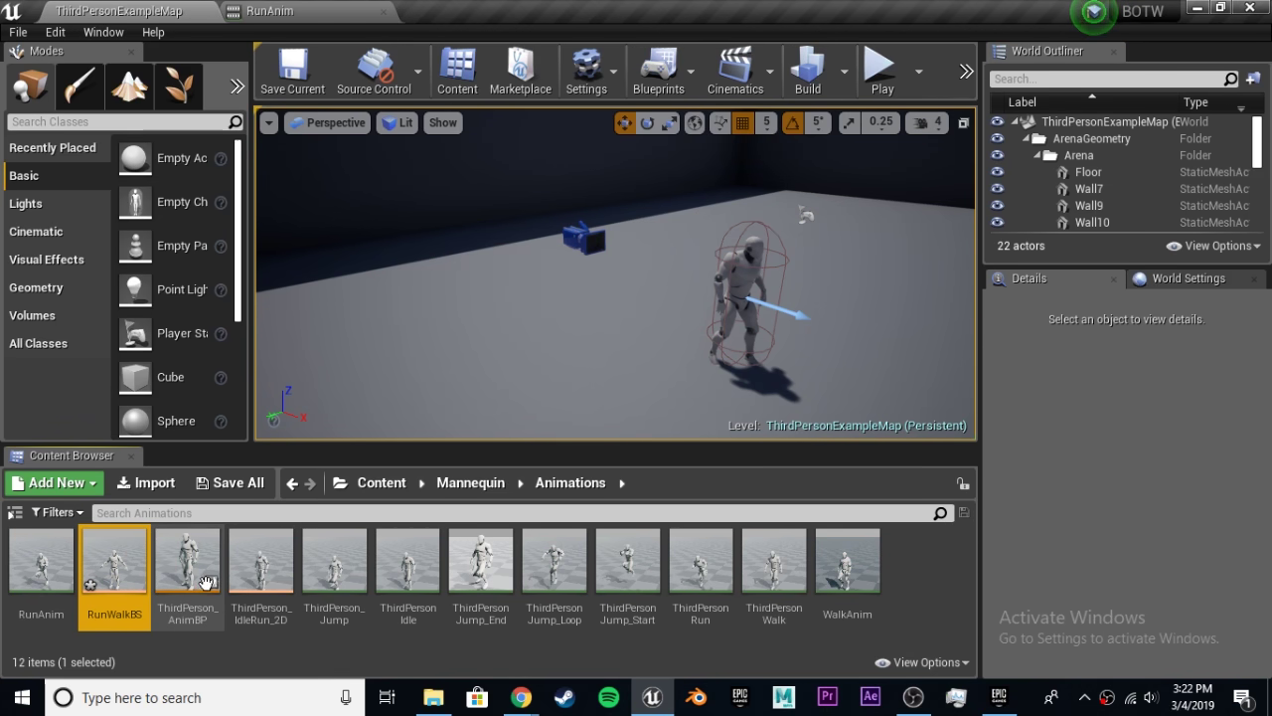
double_click(111, 561)
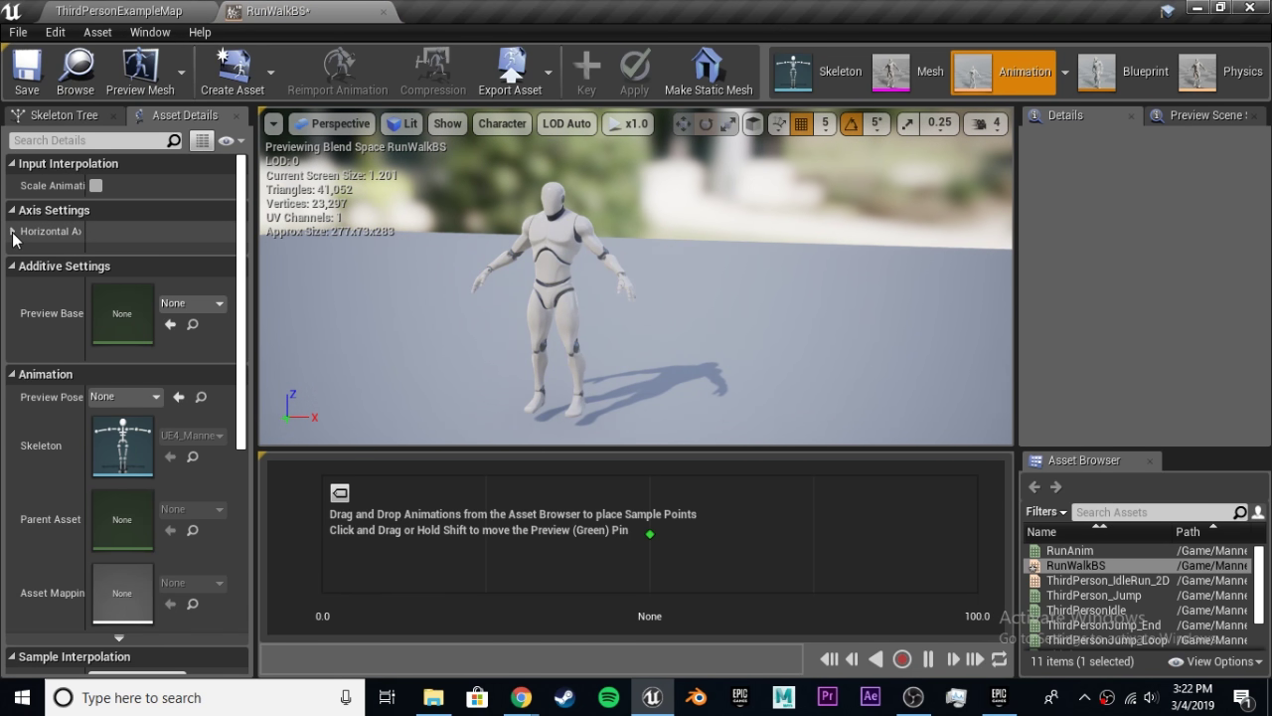
Expose RunWalkBS's Horizontal Axis (Speed) settings, widen the details columns, and scrub the blend preview.
left_click(13, 233)
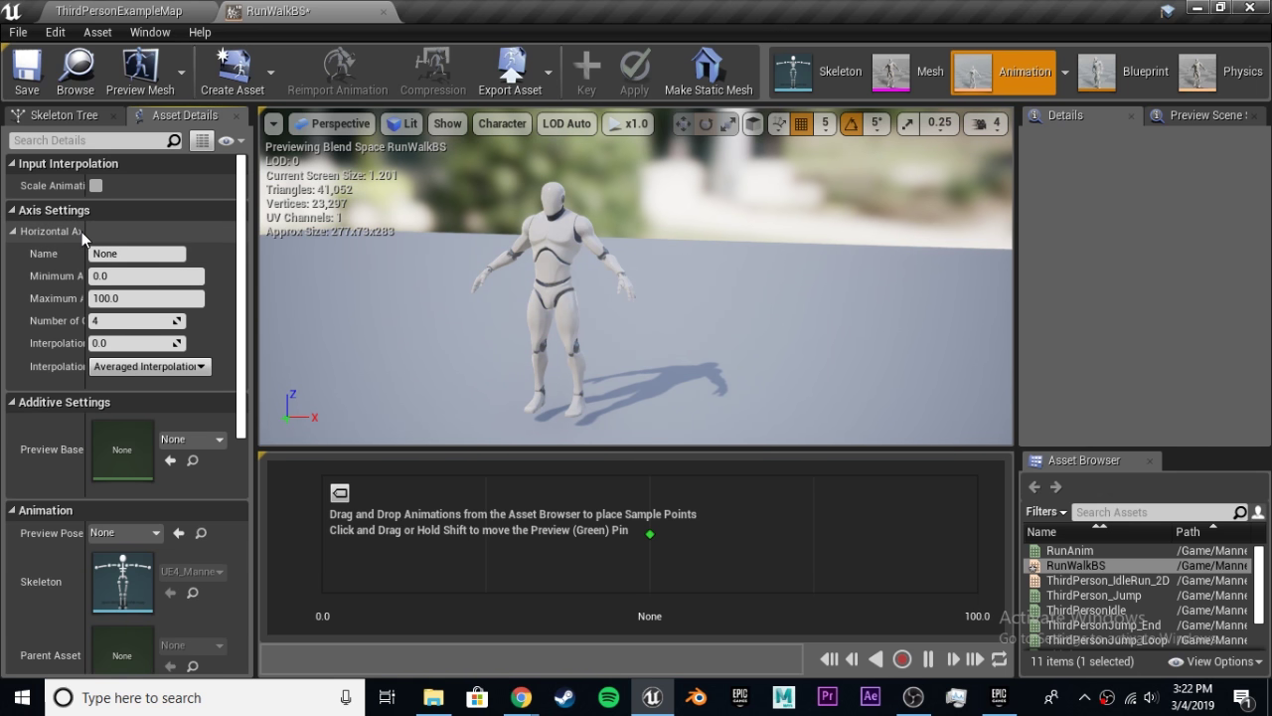
left_click_drag(84, 231, 107, 232)
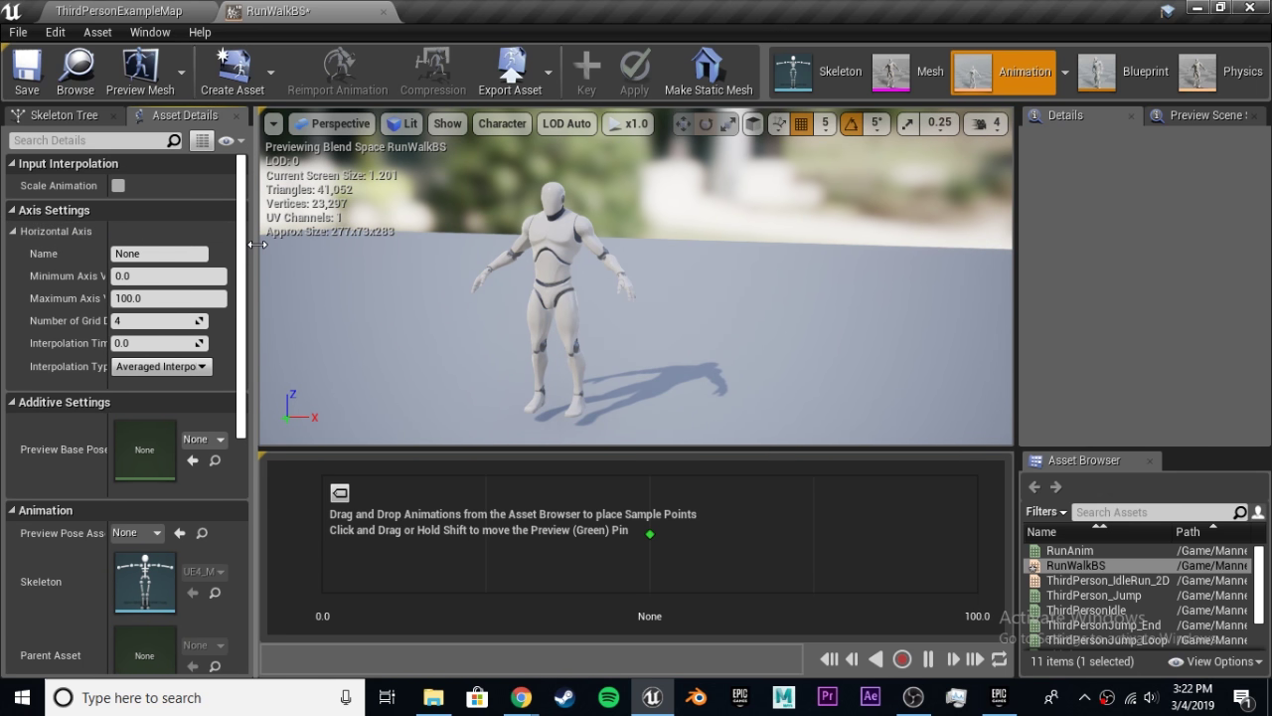
left_click_drag(256, 245, 304, 245)
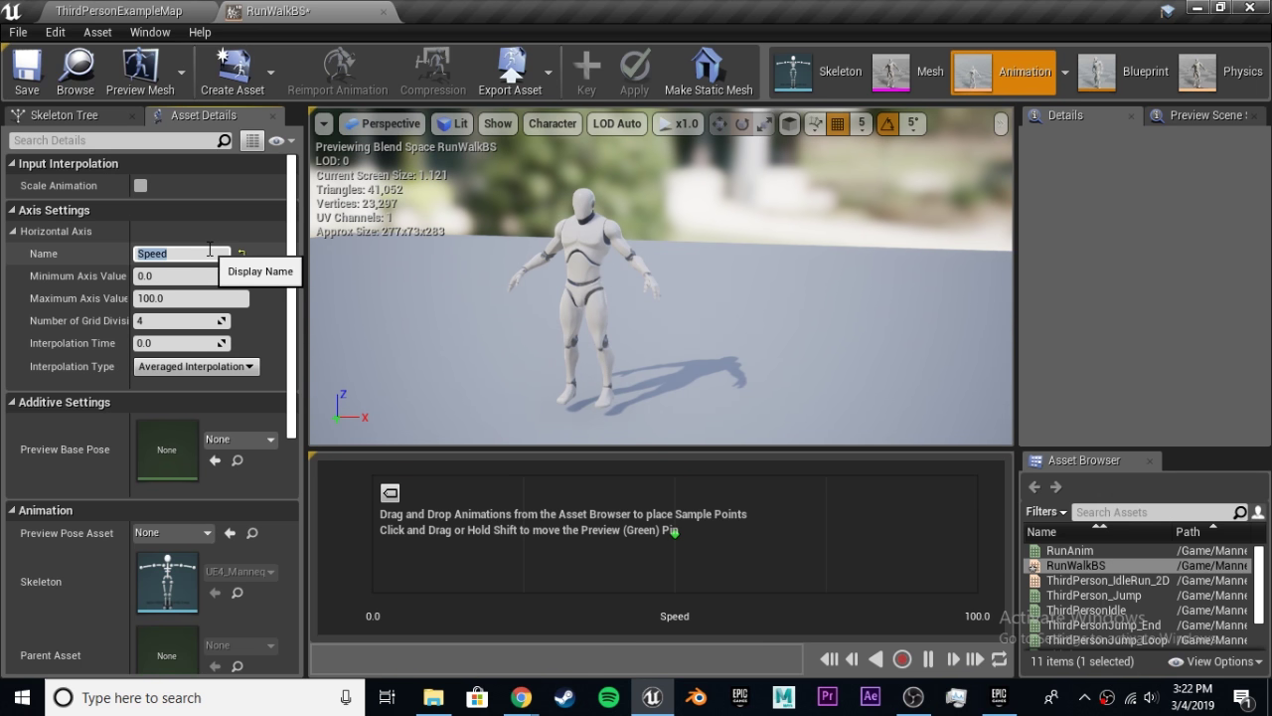
left_click_drag(853, 531, 697, 534)
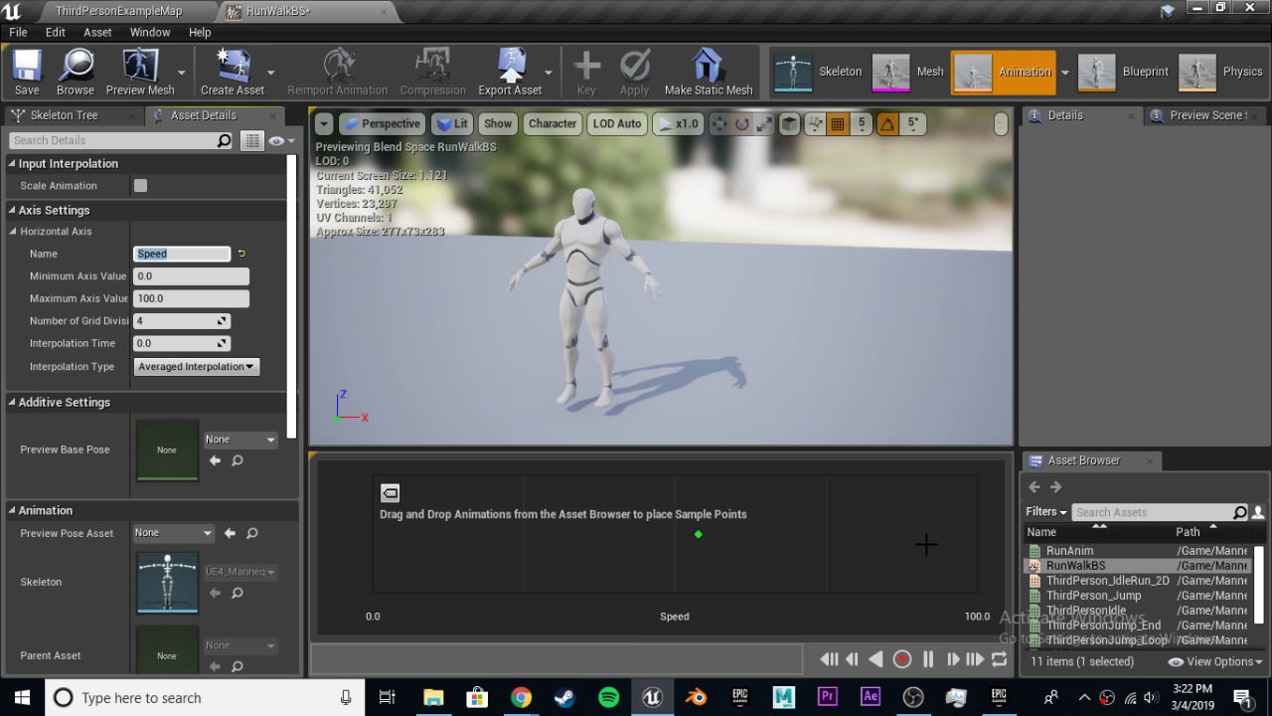
left_click_drag(989, 531, 704, 534)
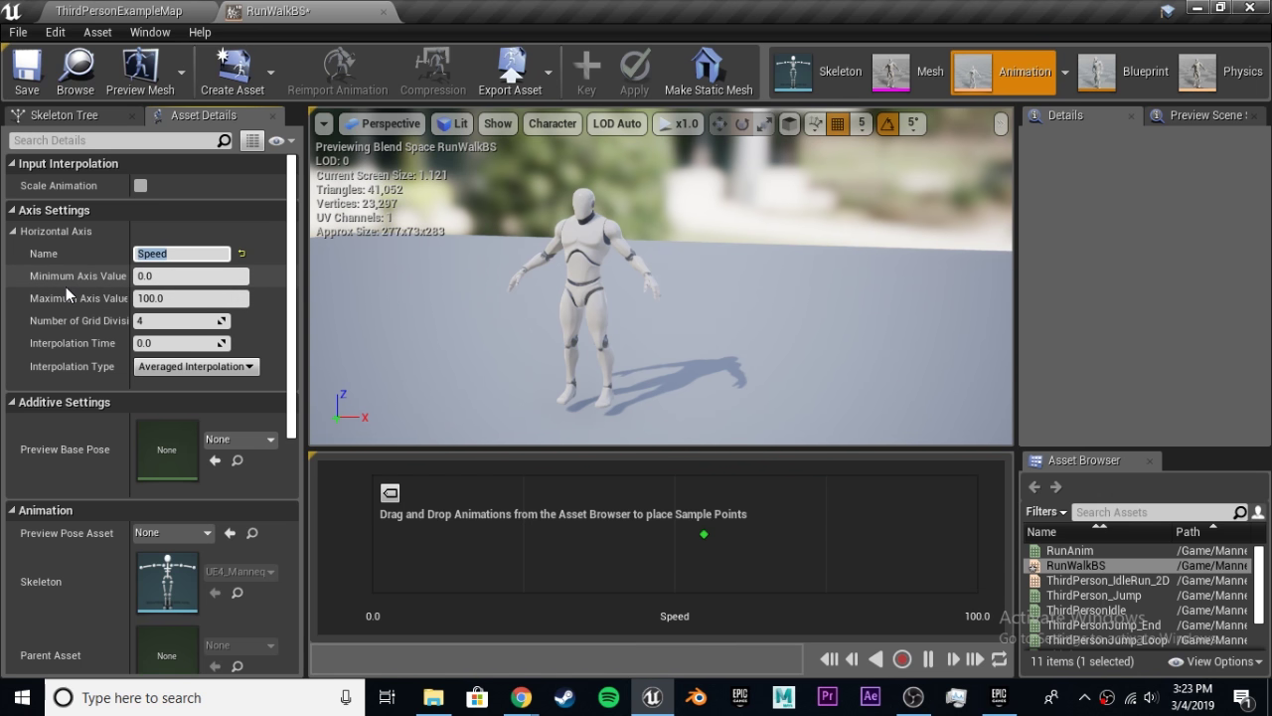
left_click_drag(128, 298, 148, 305)
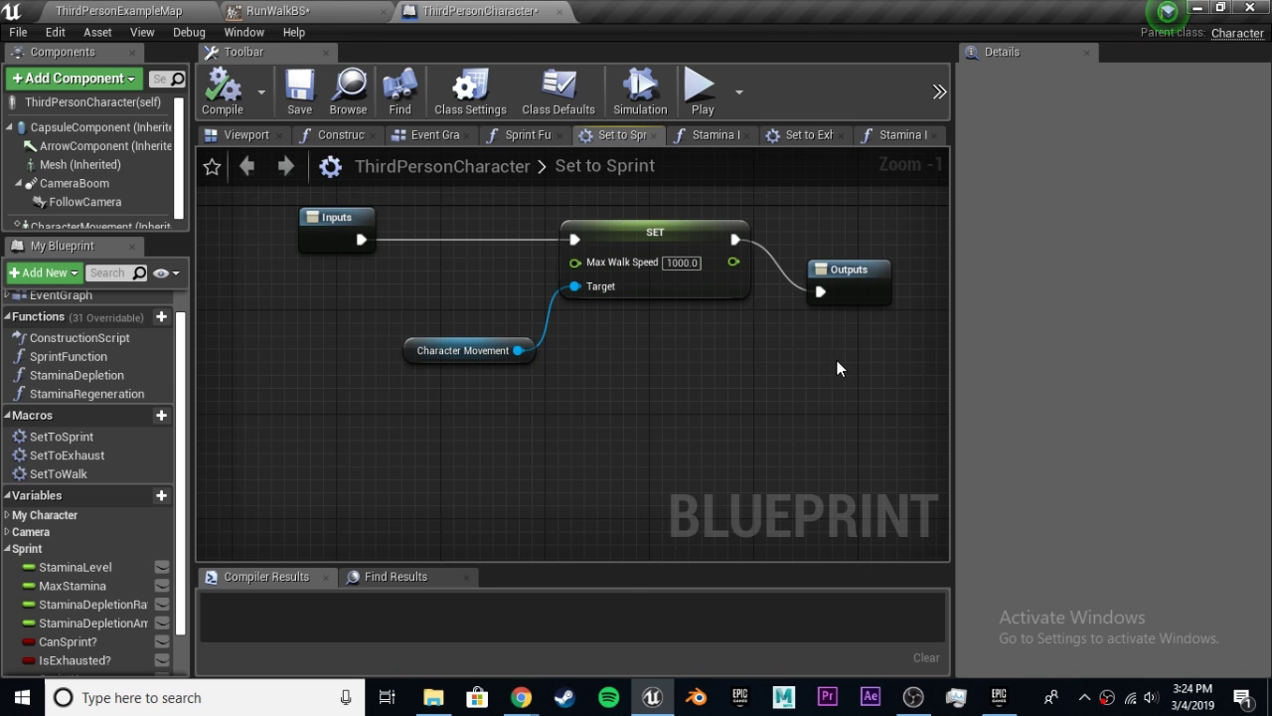
Line the Set to Sprint Outputs node up with SET, then review the Set to Exhaust graph.
left_click_drag(845, 280, 850, 240)
left_click(760, 320)
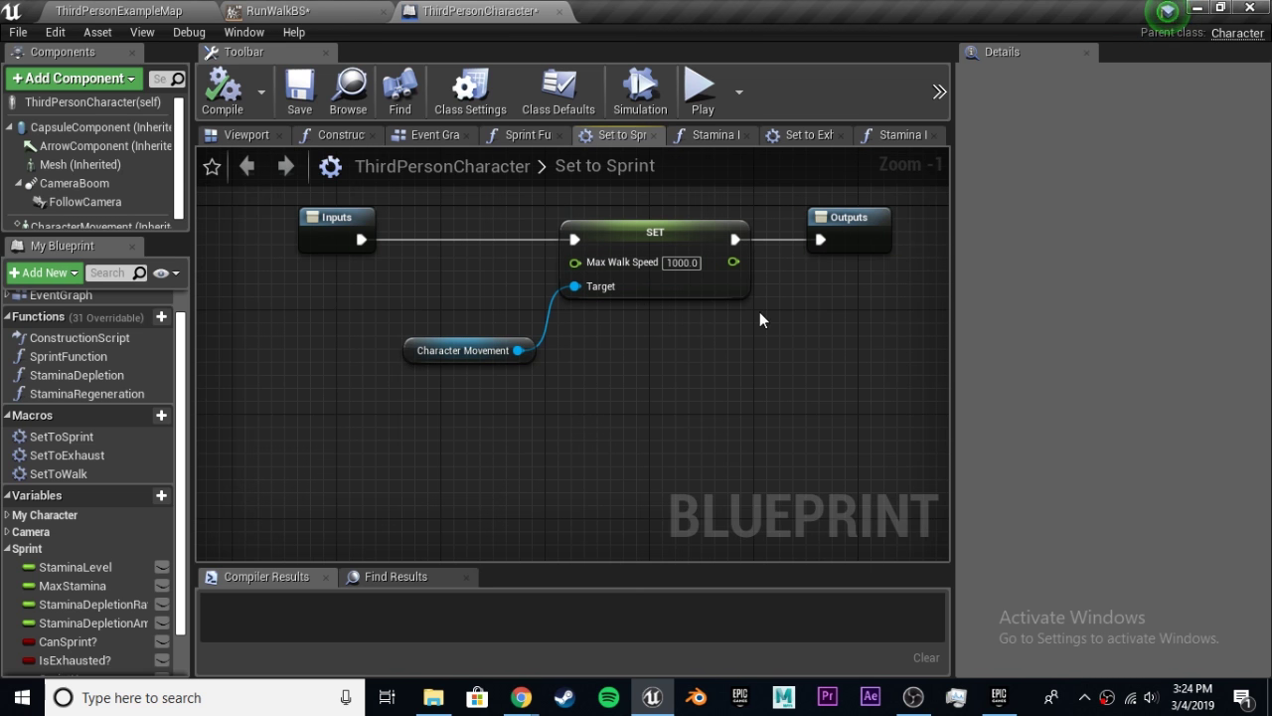
left_click(795, 135)
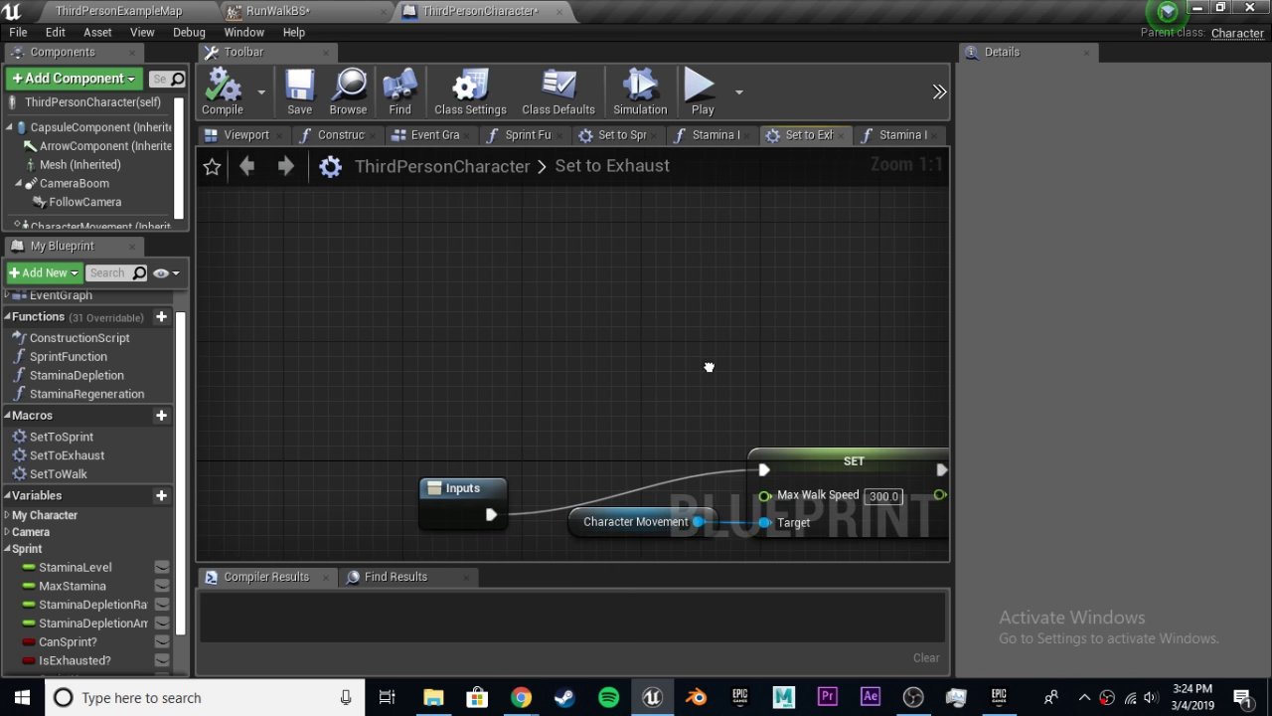
right_click_drag(705, 363, 496, 324)
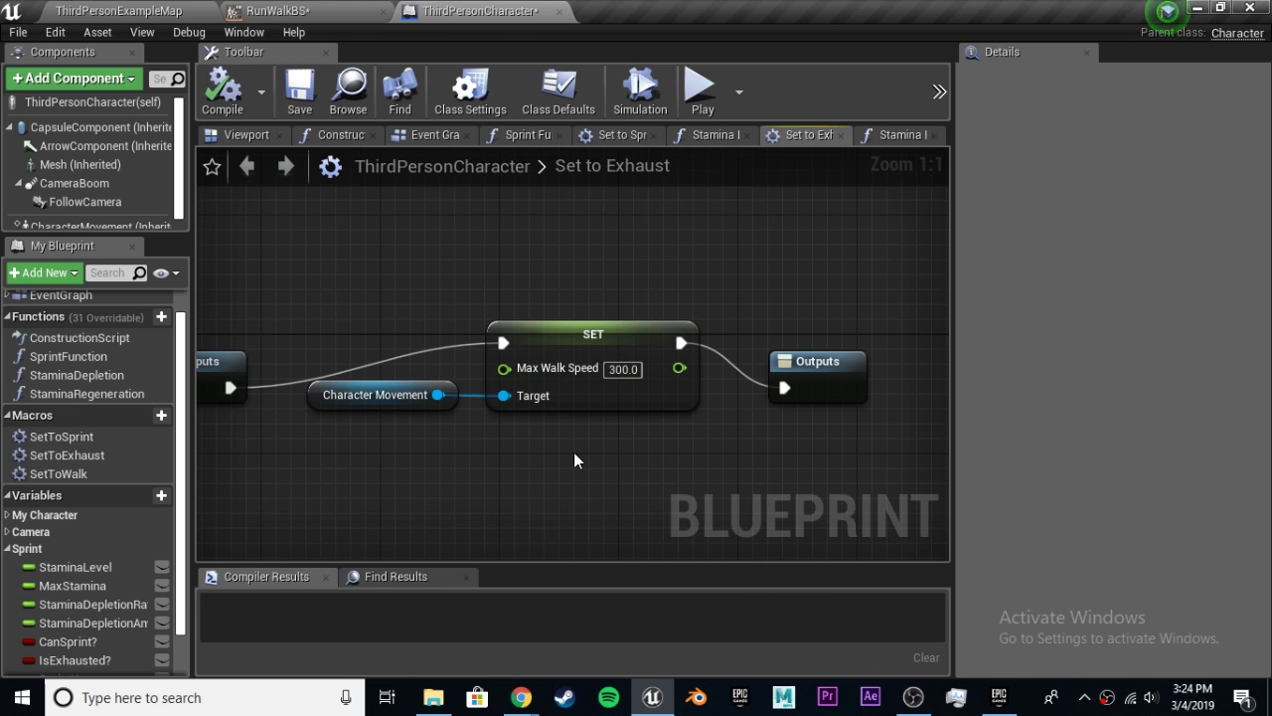
right_click_drag(574, 460, 647, 474)
left_click(310, 341)
left_click(416, 233)
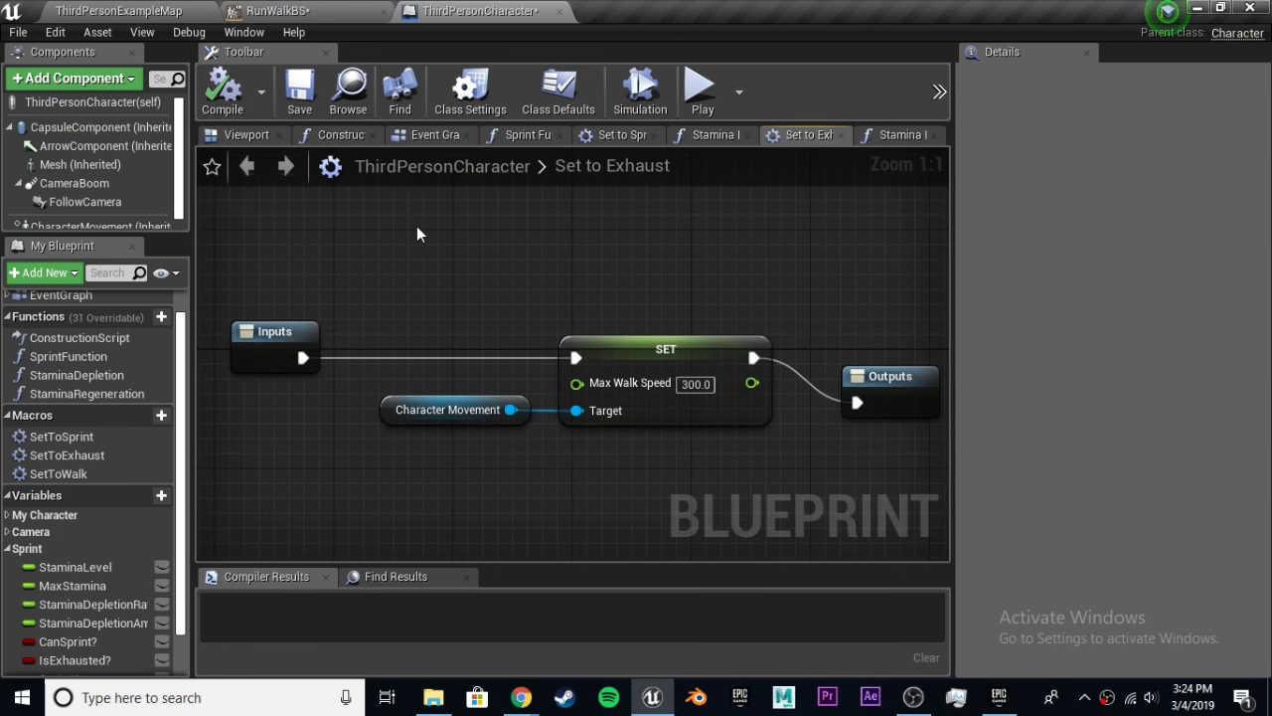
left_click(290, 10)
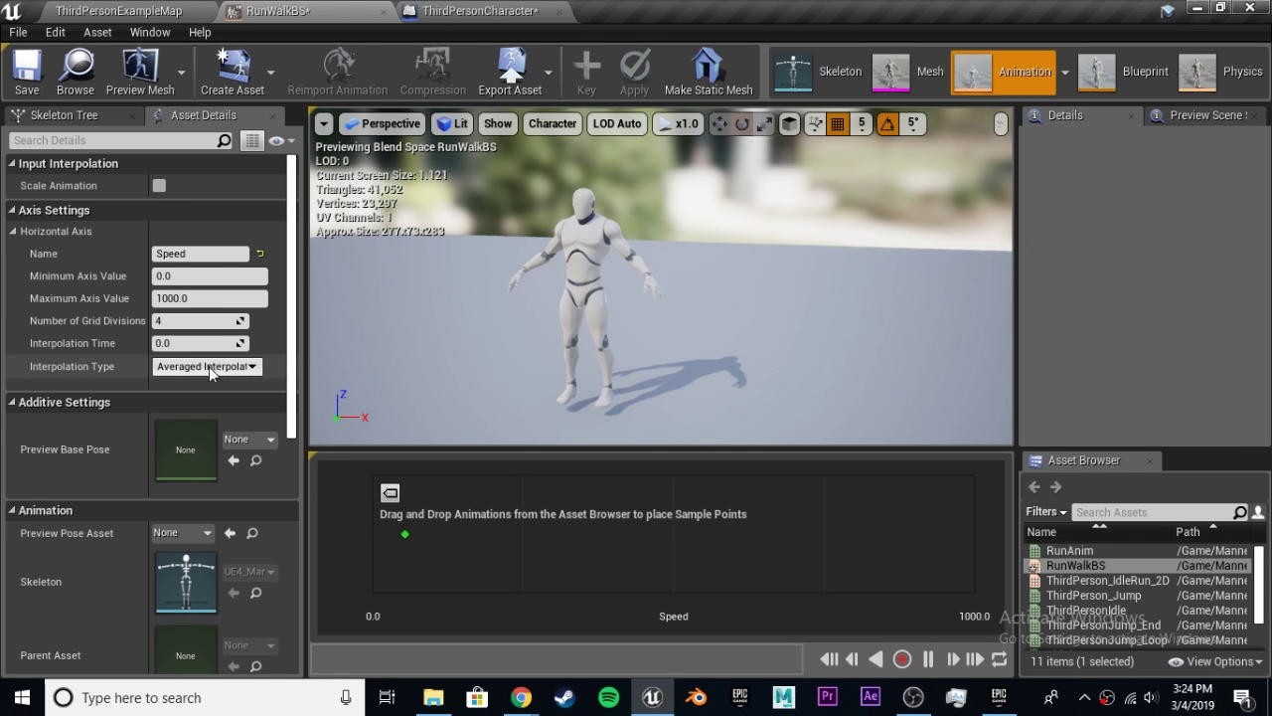
Set Number of Grid Divisions to 10 and preview the blend around Speed 443.
left_click(187, 320)
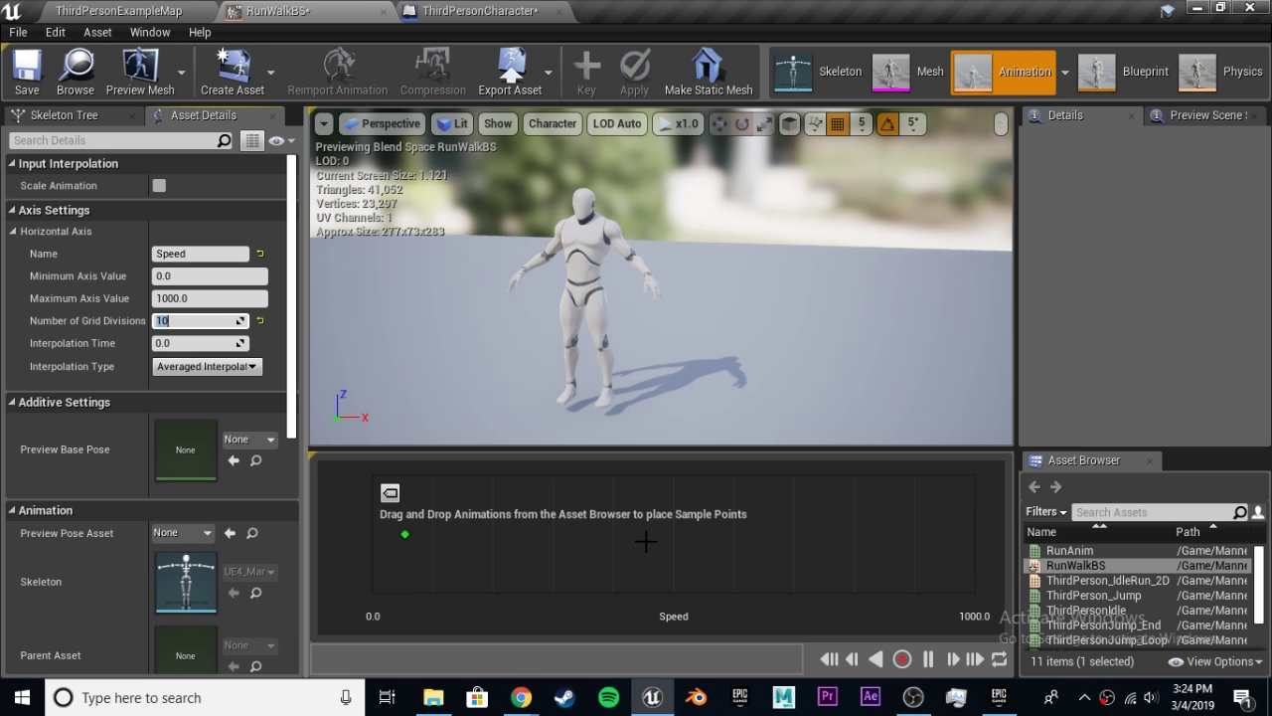
mouse_move(610, 537)
left_mouse_down()
mouse_move(558, 534)
mouse_move(959, 531)
mouse_move(395, 545)
mouse_move(979, 538)
mouse_move(372, 541)
mouse_move(680, 542)
left_mouse_up()
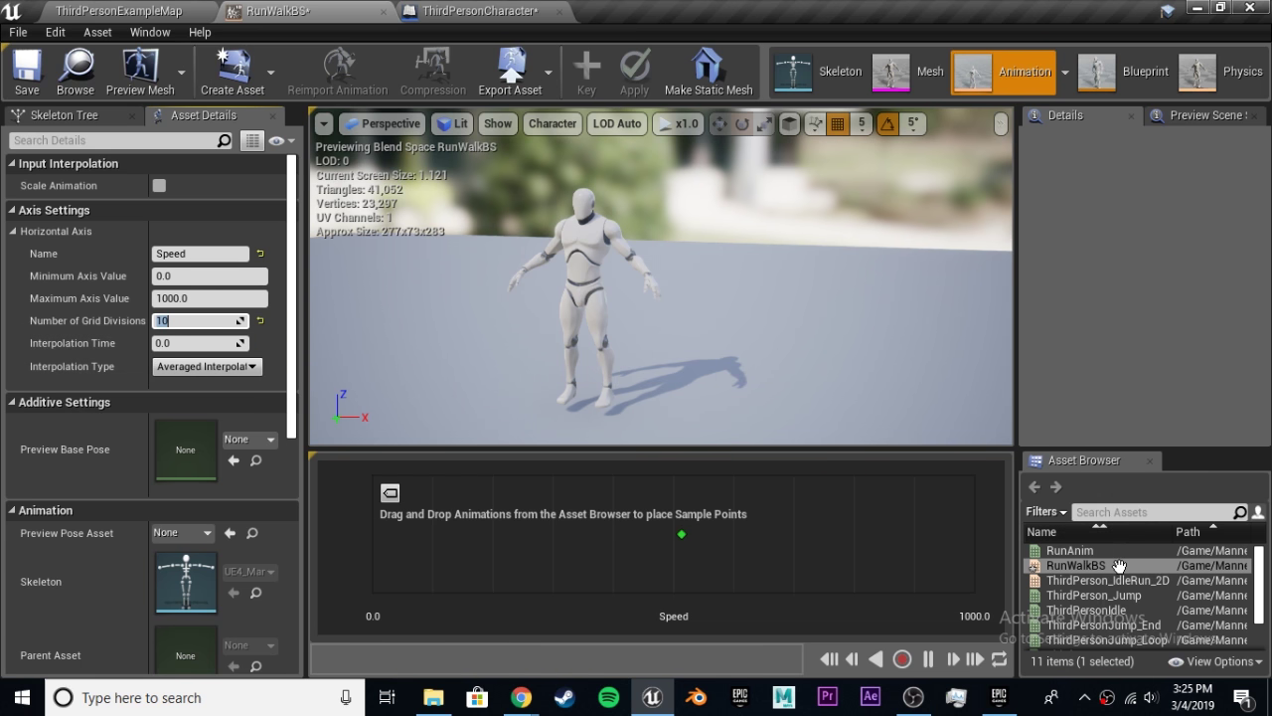
Place RunAnim as the blend sample at Speed 1000 and browse further down the Asset Browser.
mouse_move(1094, 553)
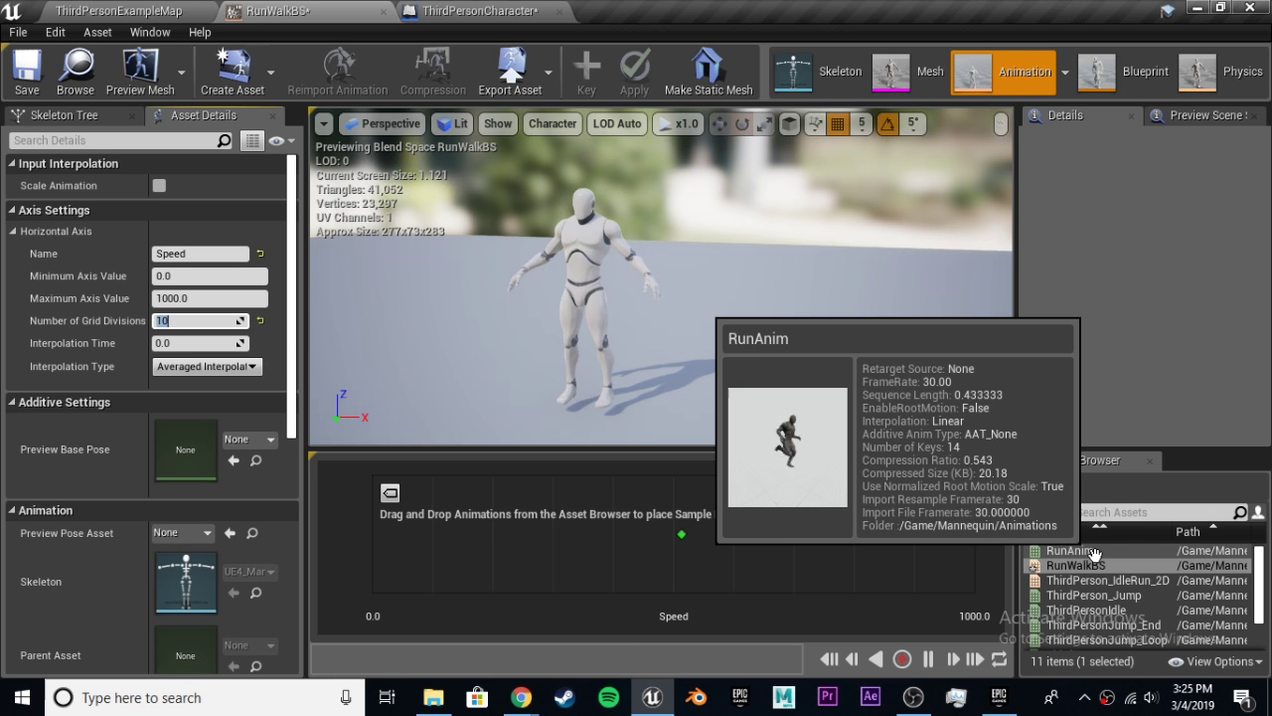
left_click_drag(1095, 552, 975, 537)
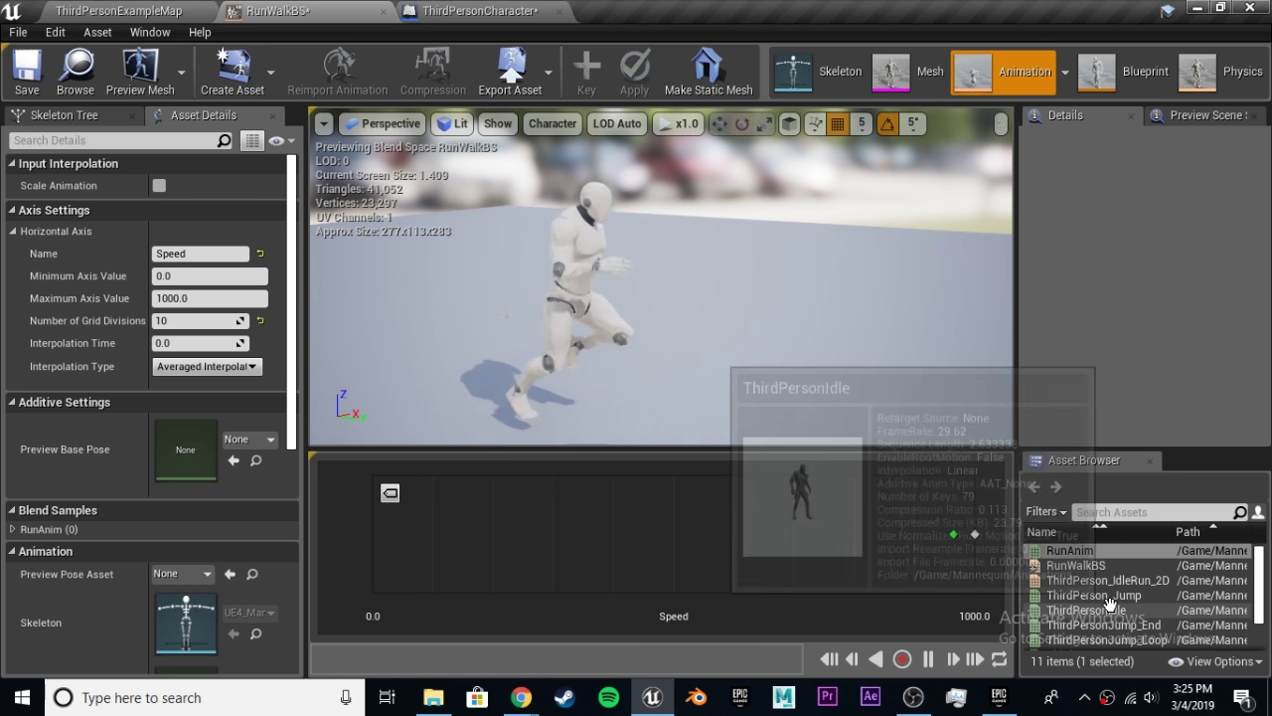
scroll(1177, 611, "down", 2)
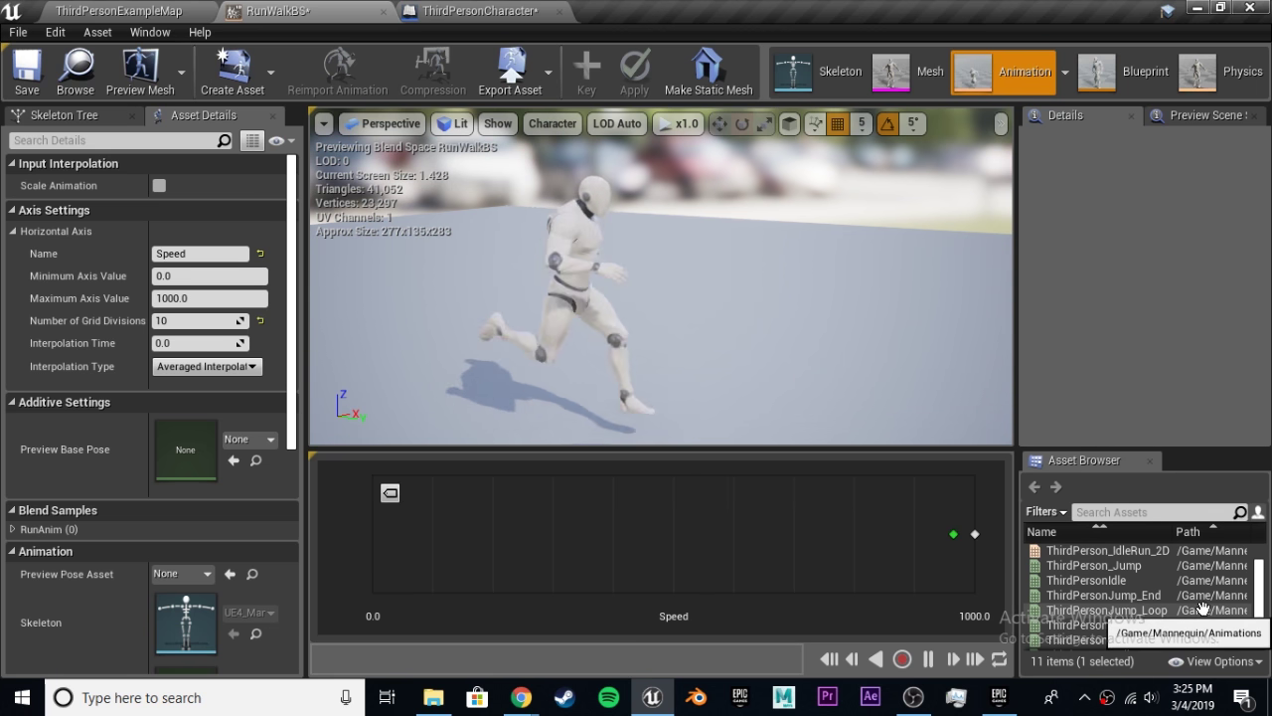
scroll(1192, 606, "down", 2)
left_click(1093, 642)
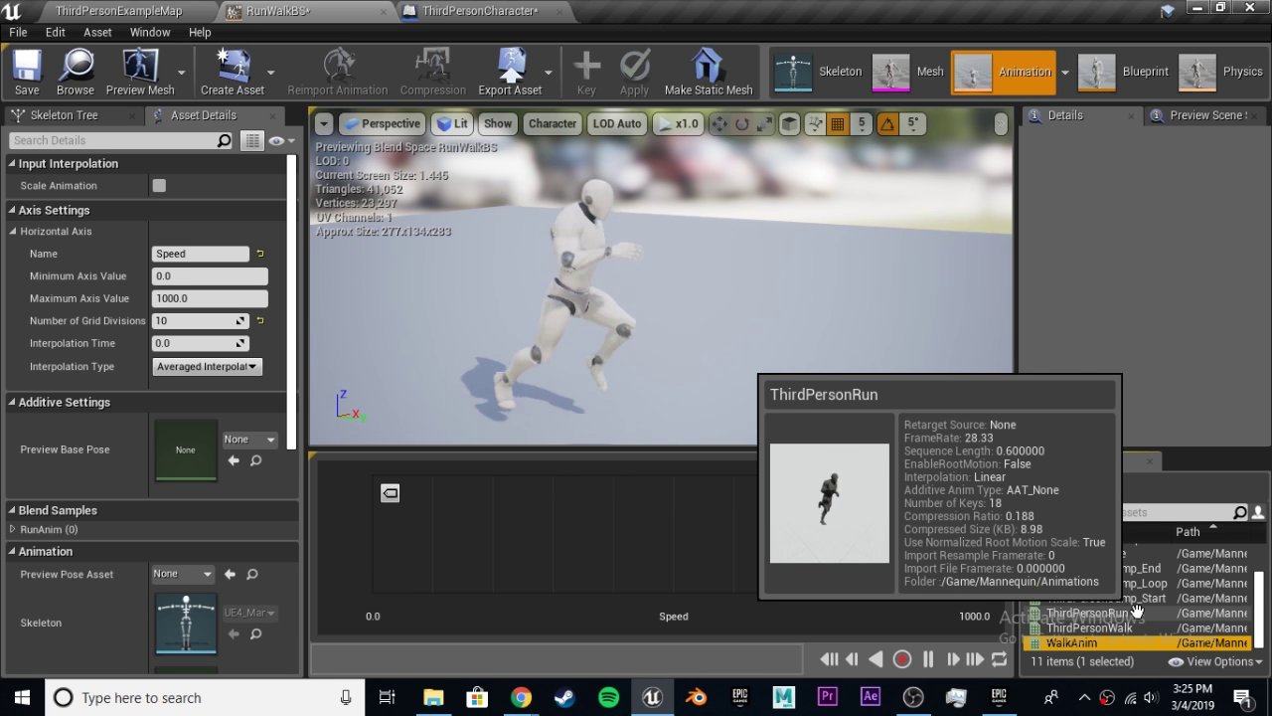
Add ThirdPersonRun as a sample near Speed 600 and preview blends around 600–650.
left_click_drag(1137, 613, 708, 532)
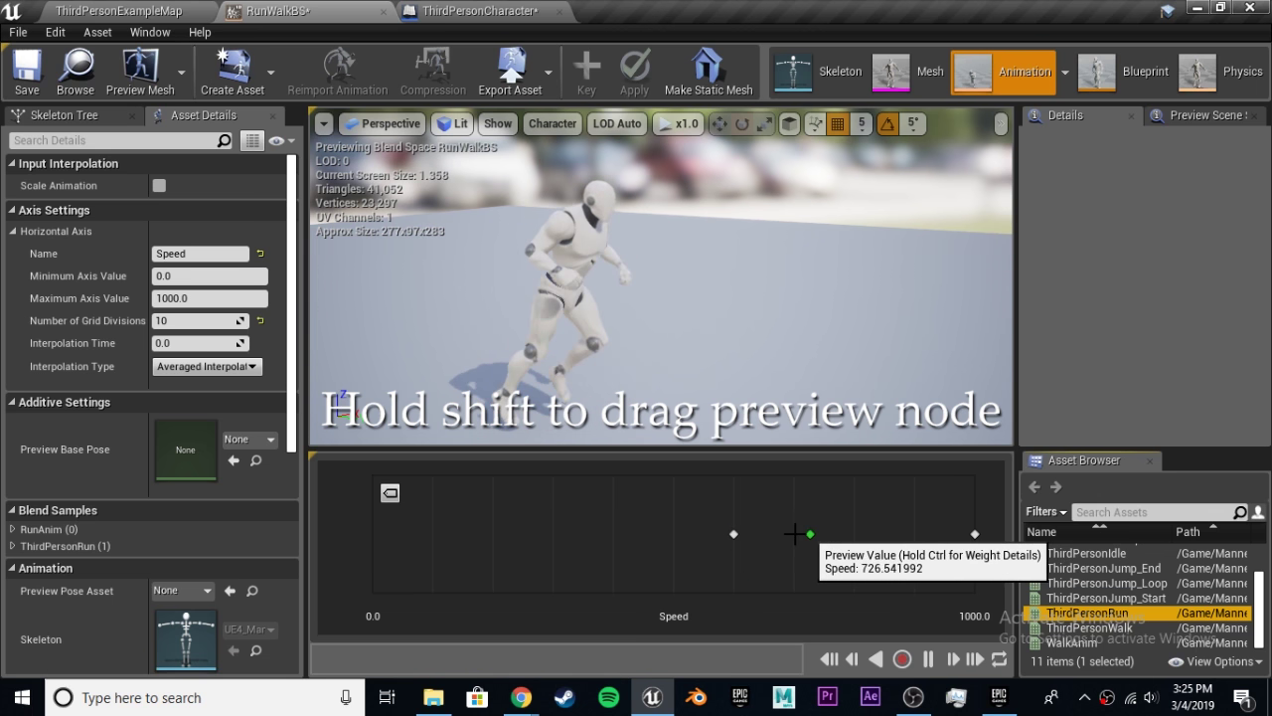
key("shift")
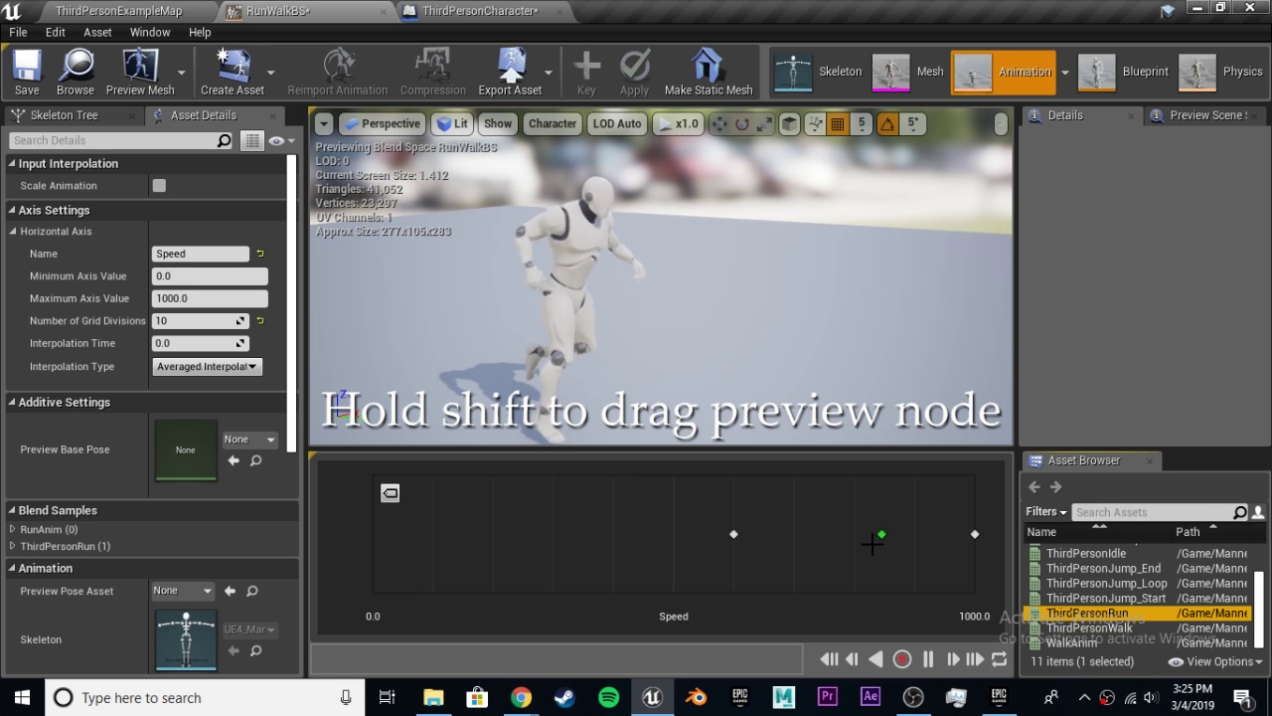
key("shift")
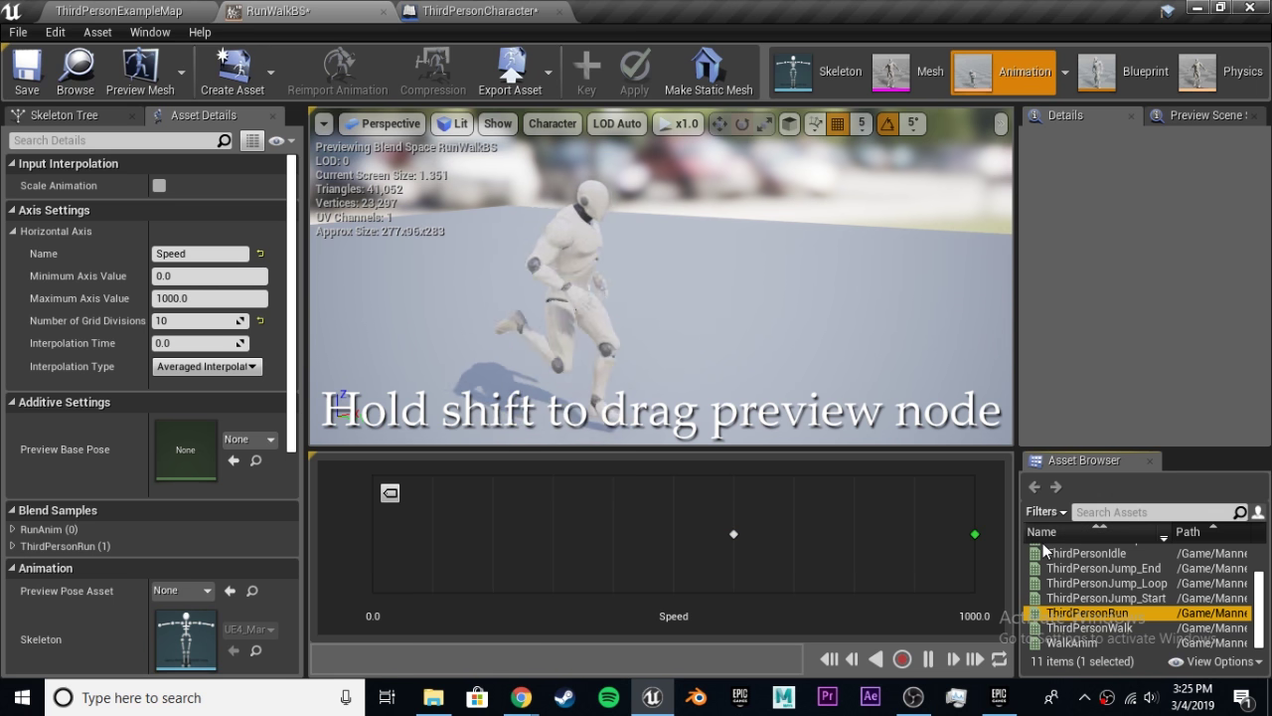
key("shift")
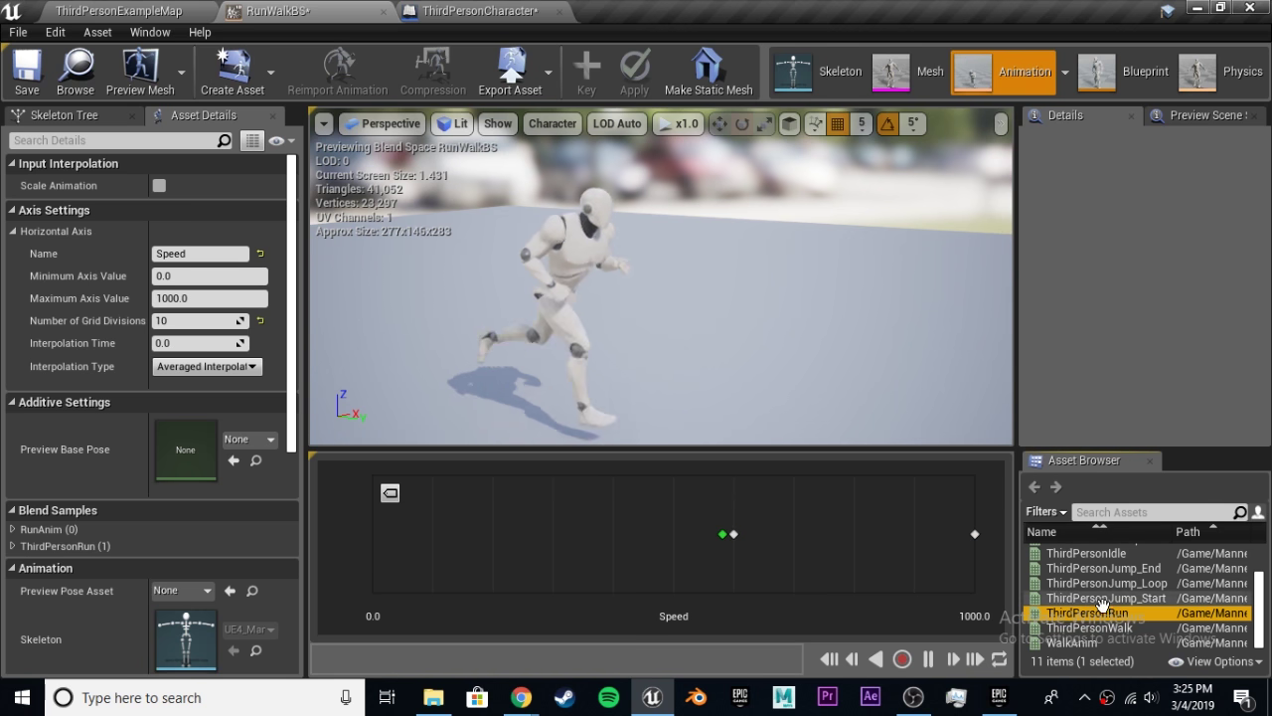
Add ThirdPersonWalk as a low-speed sample and ThirdPersonIdle at Speed 0.0.
left_click(1094, 628)
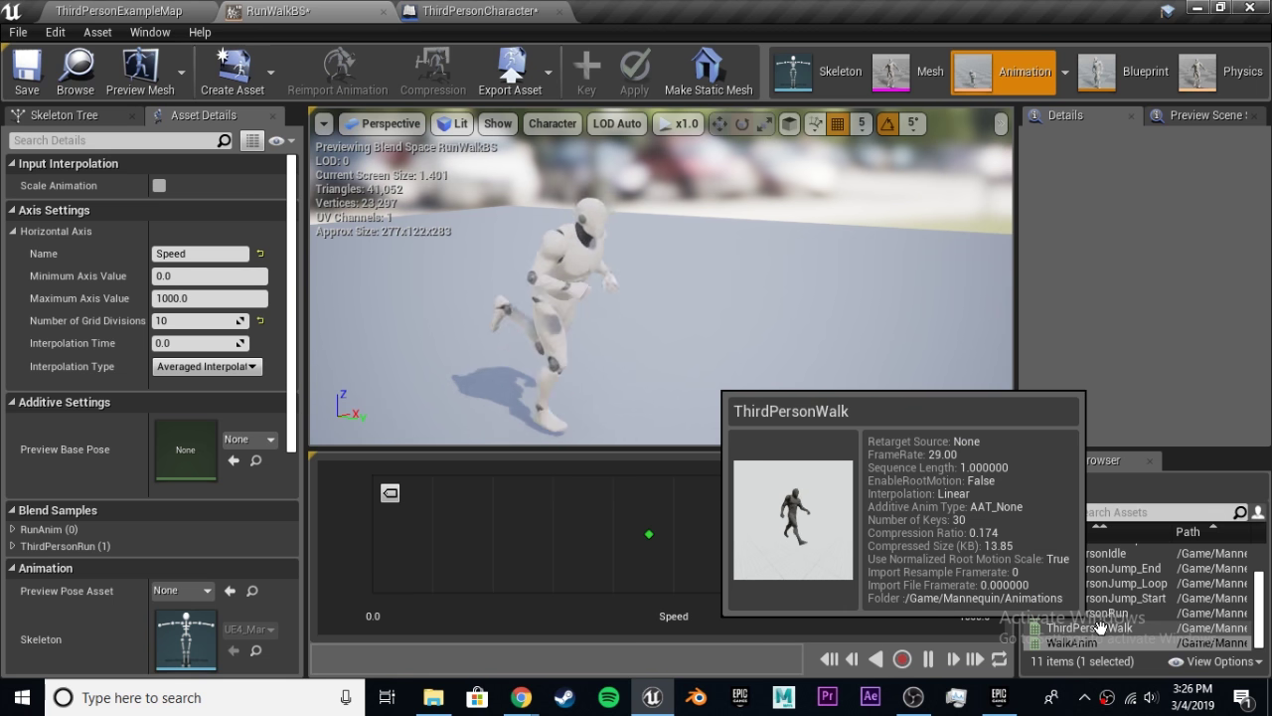
mouse_move(1090, 644)
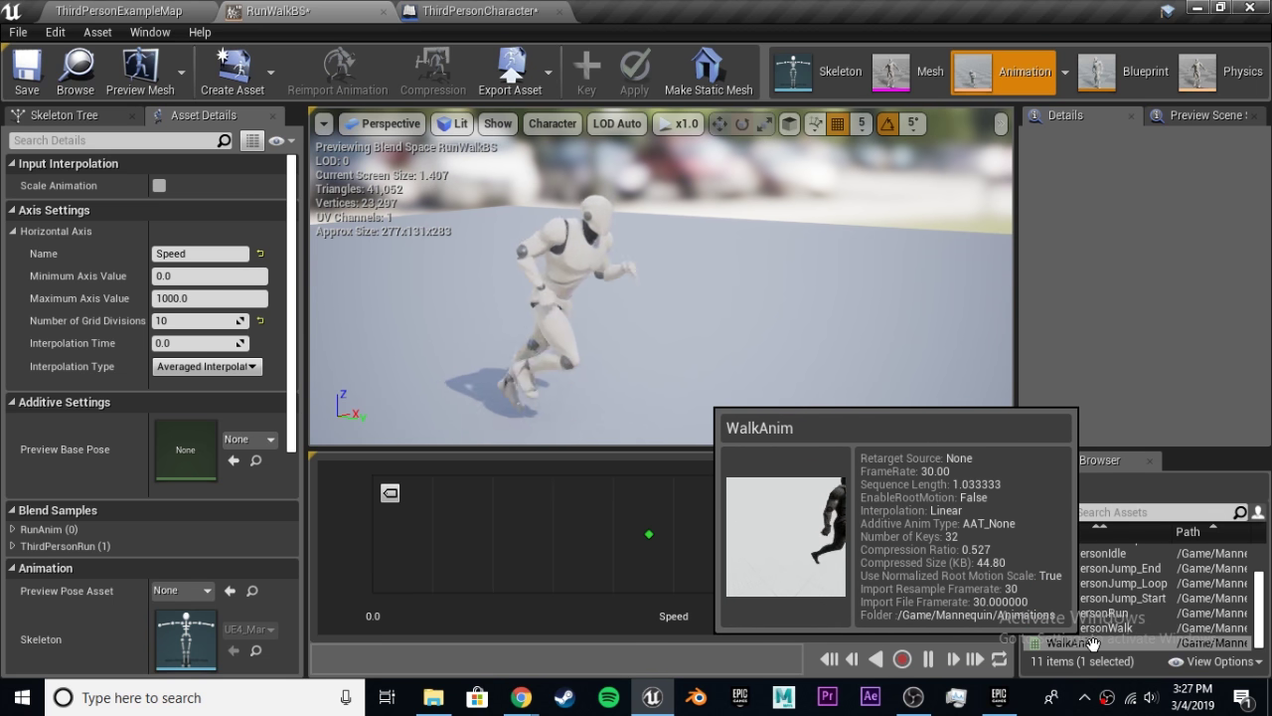
mouse_move(1095, 629)
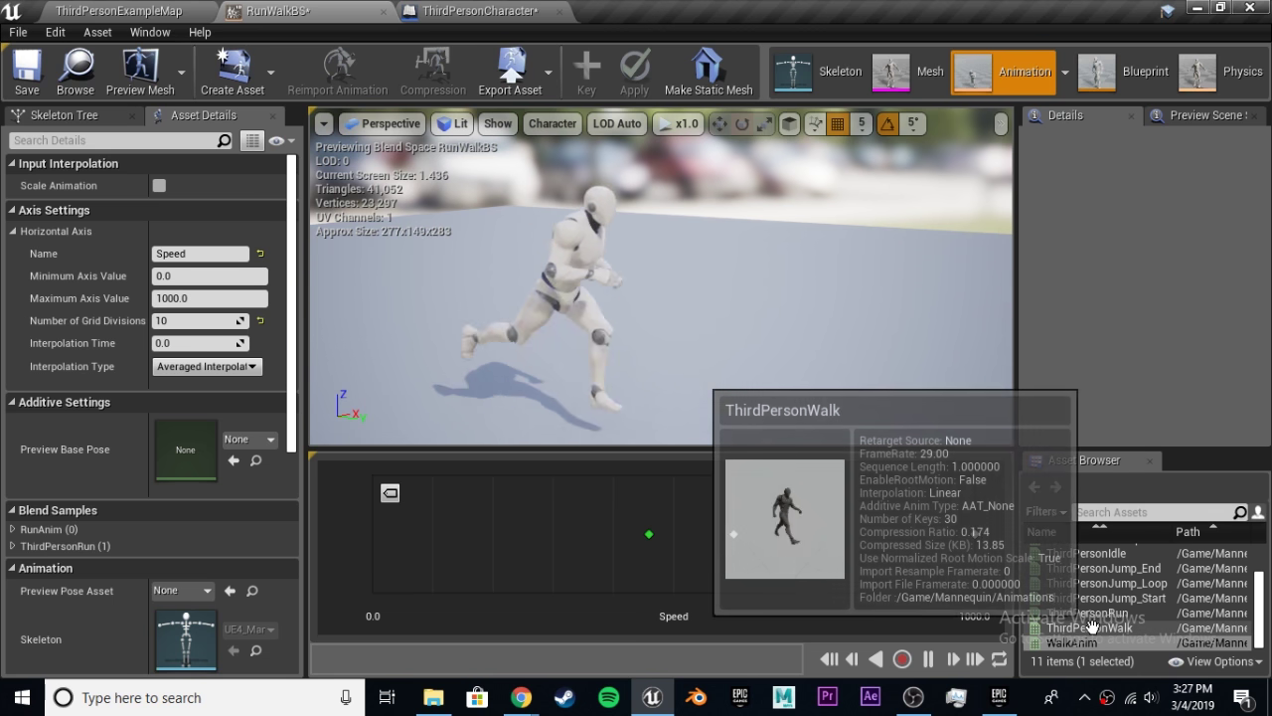
left_click_drag(1090, 628, 555, 536)
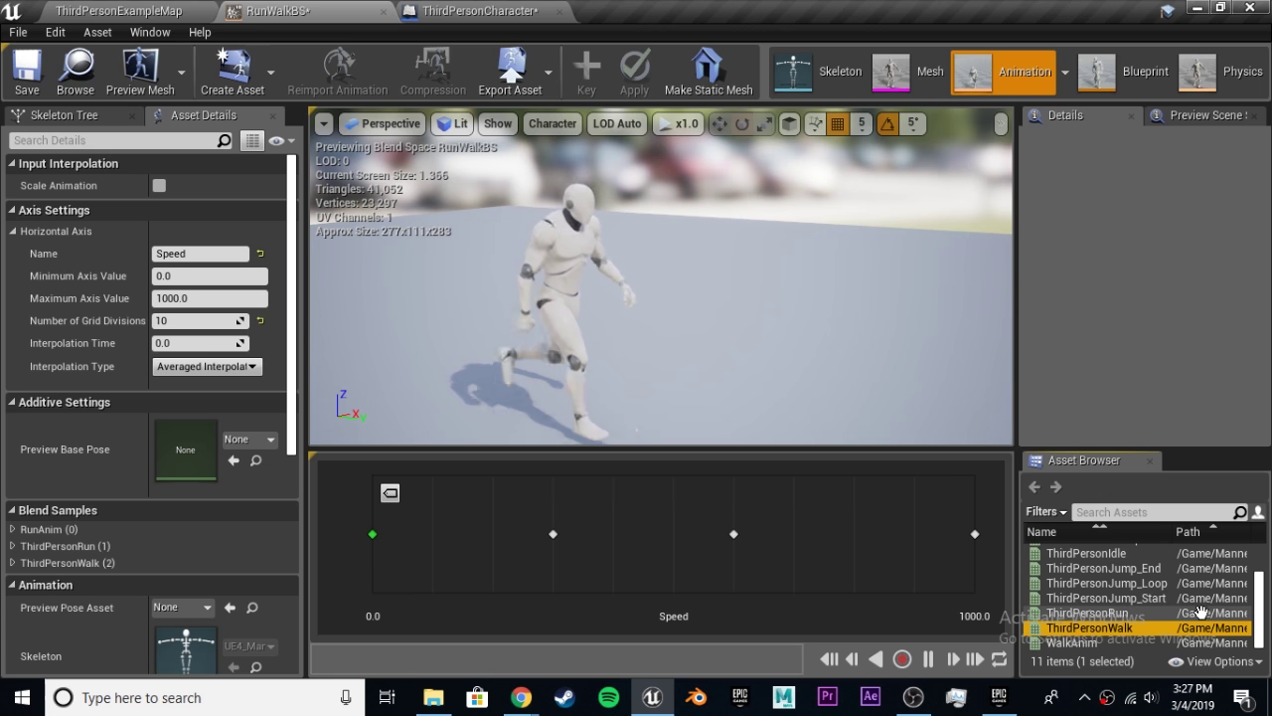
scroll(1148, 619, "up", 2)
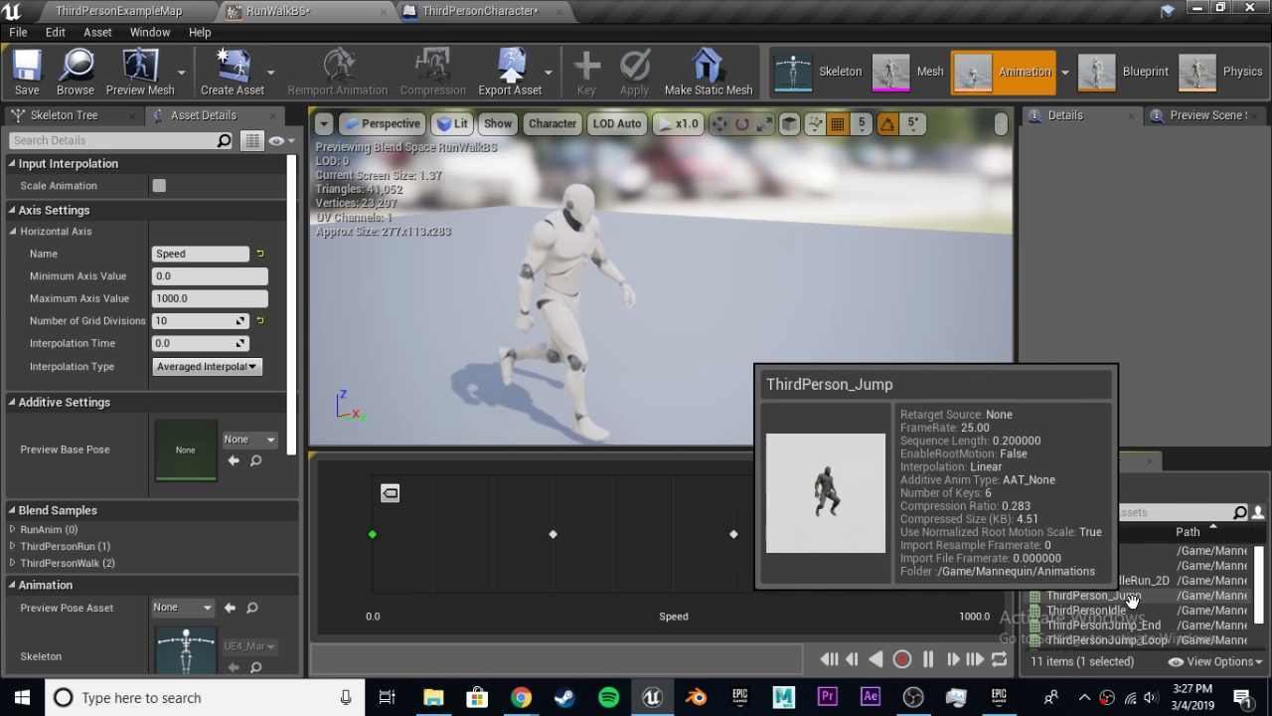
left_click_drag(1125, 606, 414, 536)
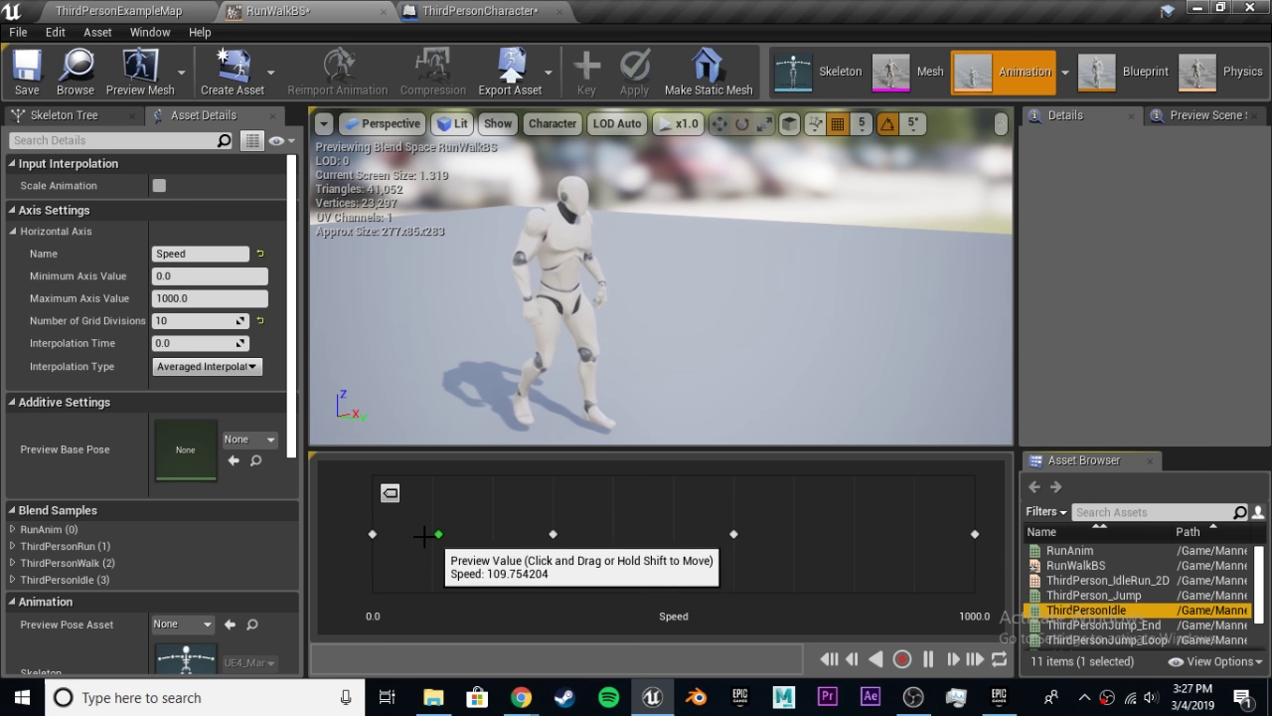
Set Interpolation Time to 0.2, keep Averaged Interpolation, and save RunWalkBS.
left_click(207, 342)
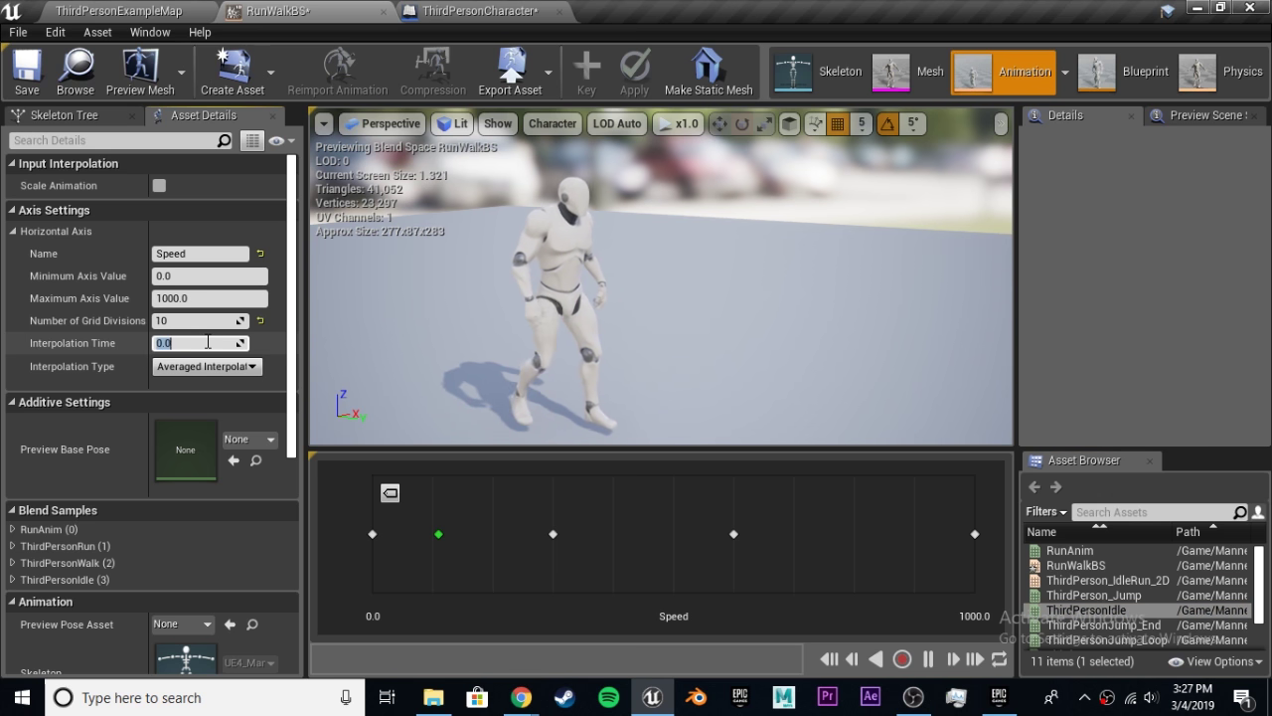
type(".2")
key("Return")
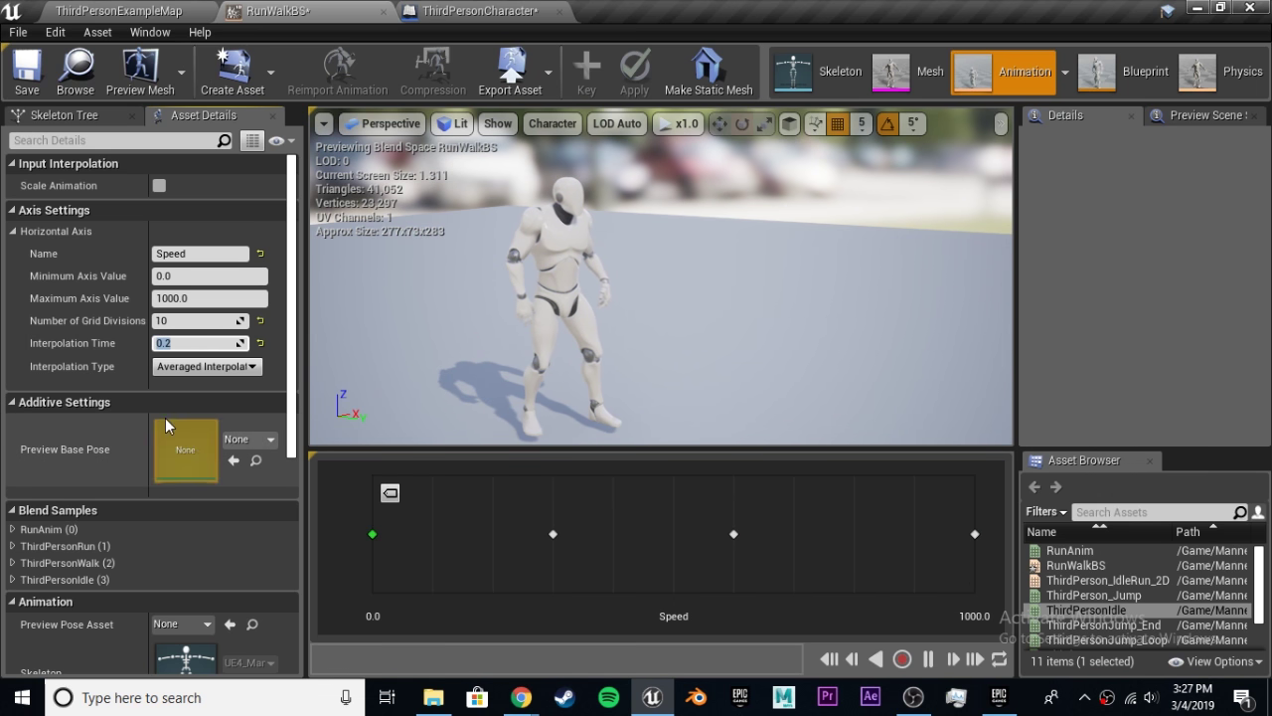
left_click(228, 367)
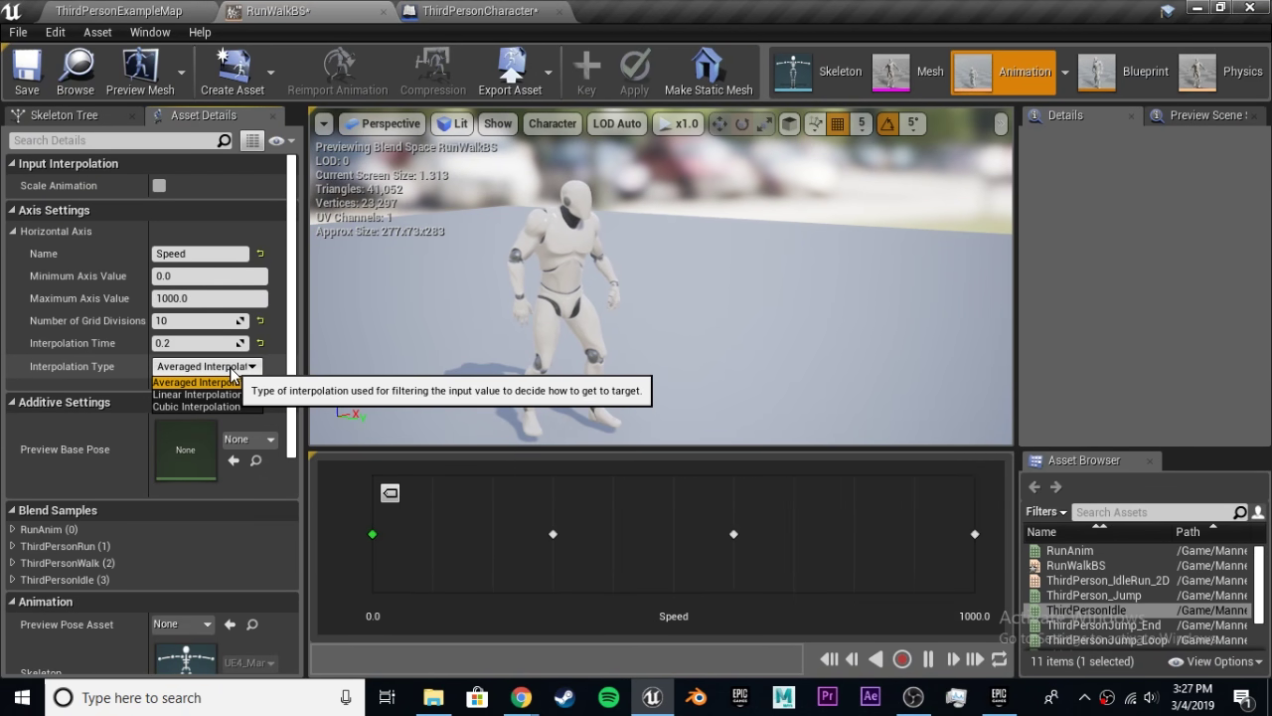
left_click(218, 382)
left_click(24, 74)
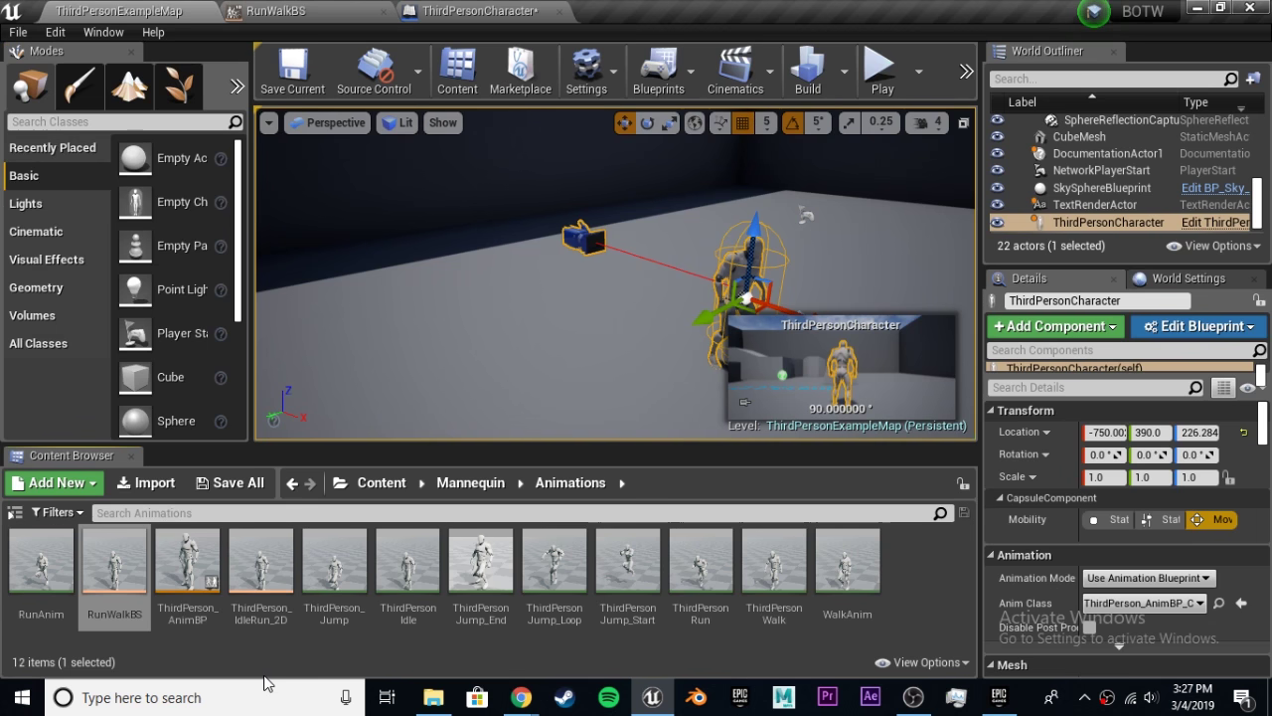
left_click(119, 10)
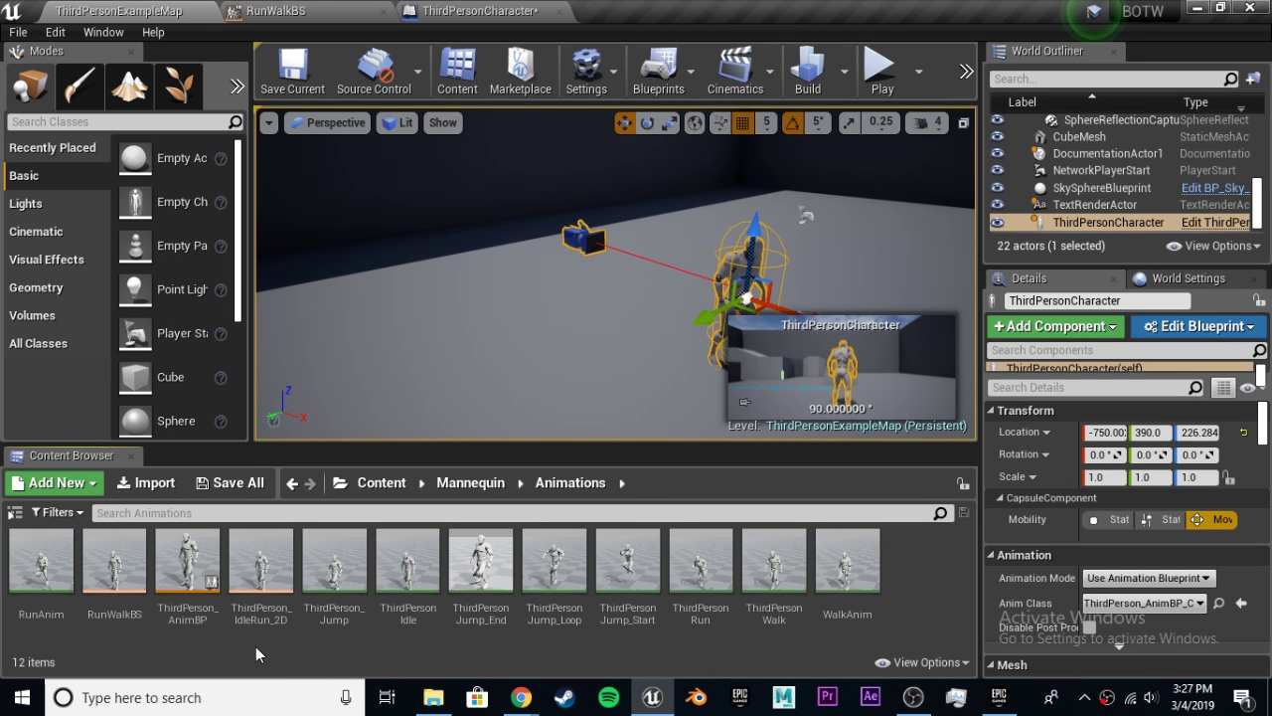
Open ThirdPerson_AnimBP, shift the Default state machine node right, and reset preview Speed to 0.
double_click(201, 579)
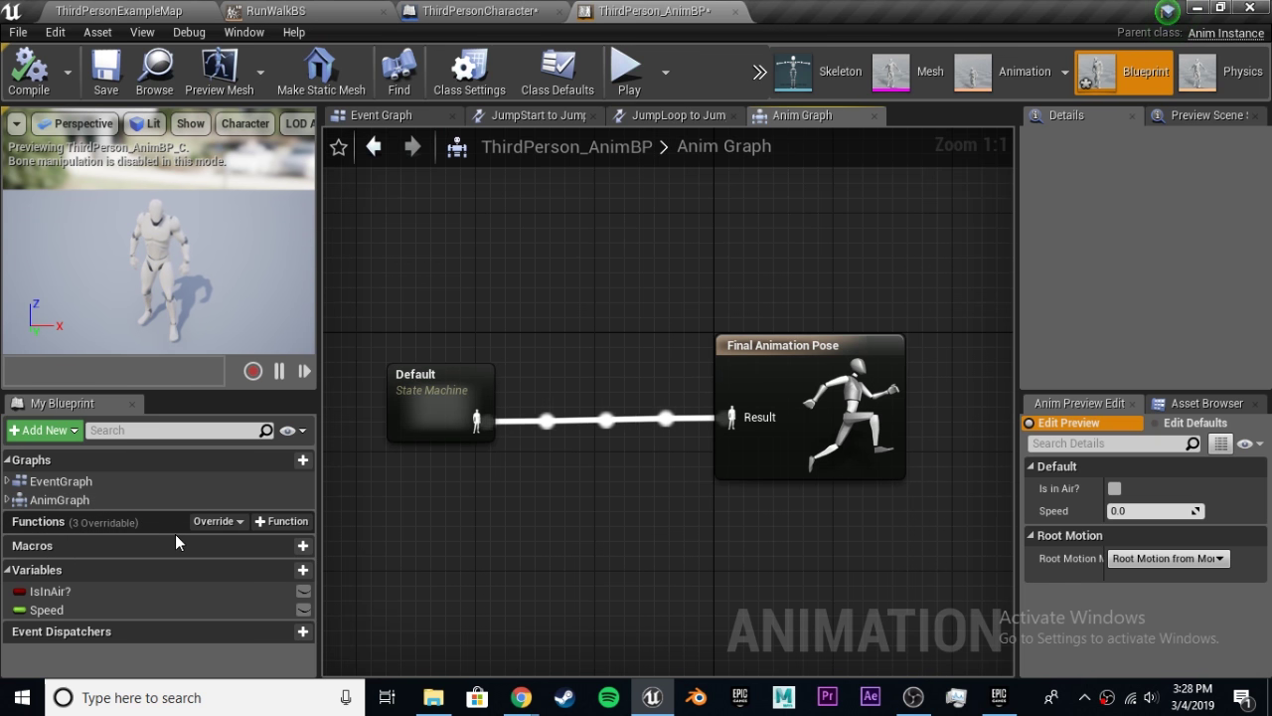
left_click_drag(435, 435, 466, 426)
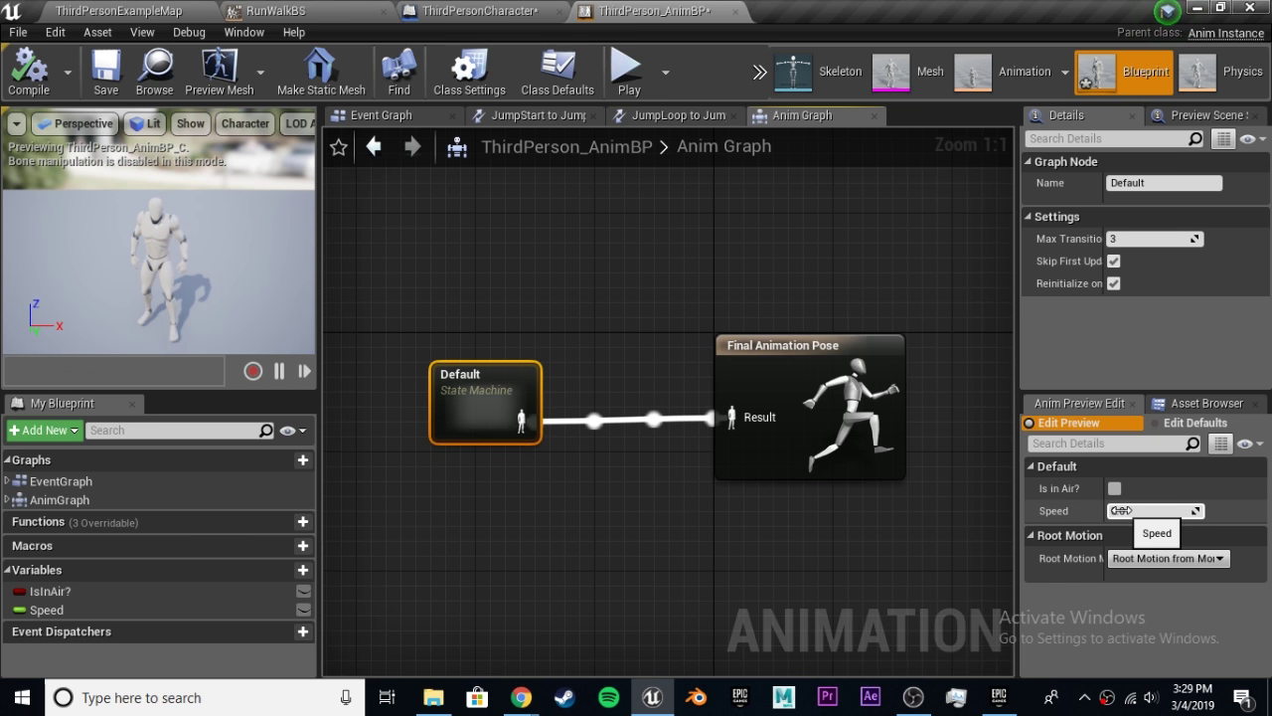
left_click_drag(1153, 510, 1213, 511)
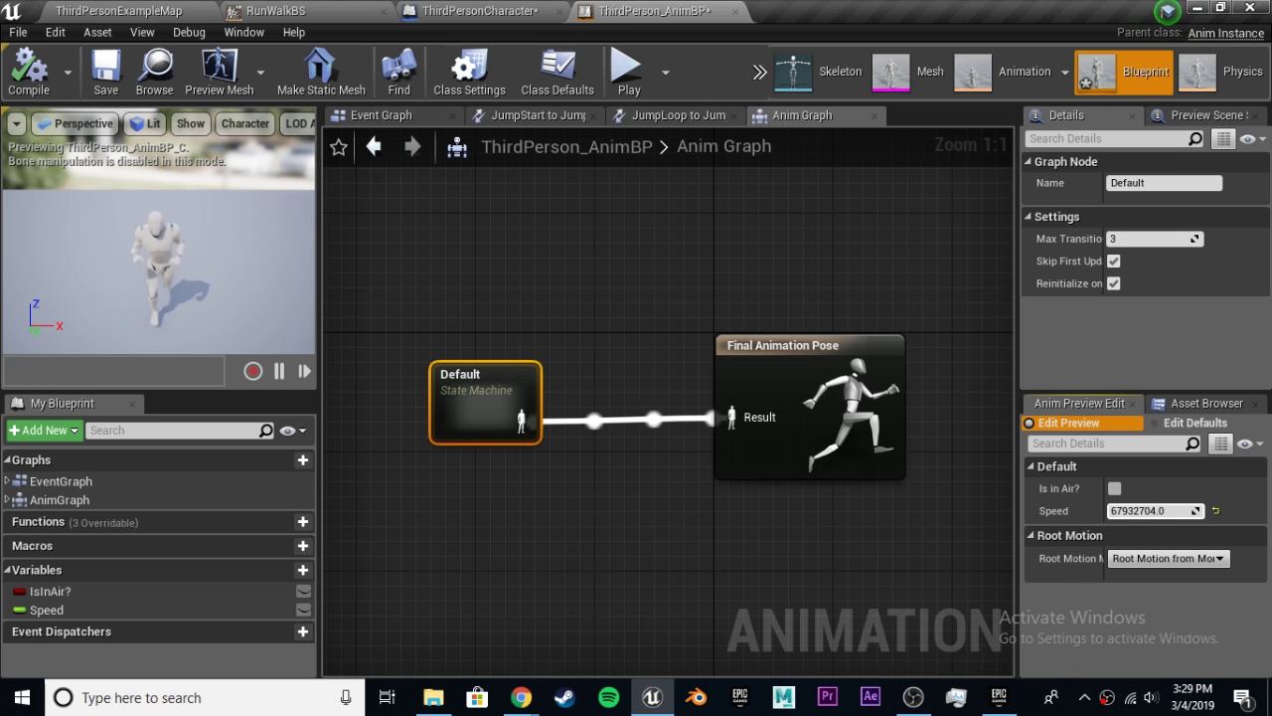
left_click_drag(1213, 511, 1153, 511)
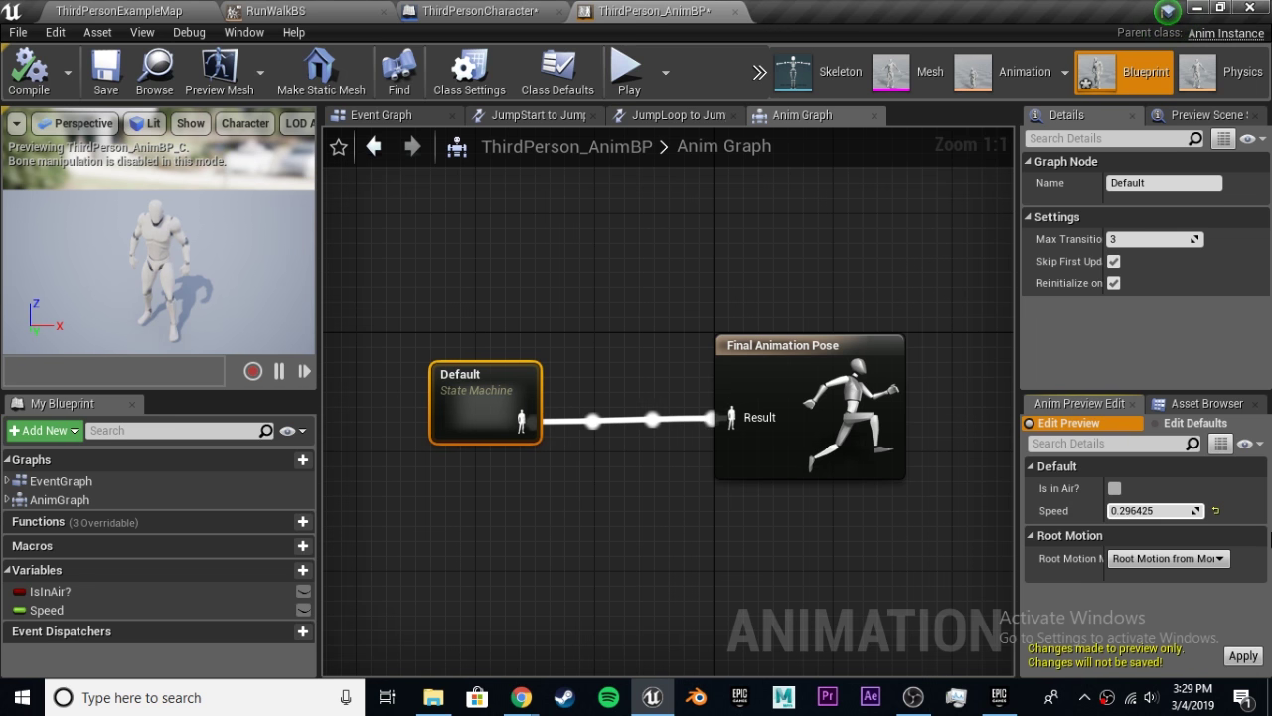
left_click(1177, 511)
type("0")
key("Return")
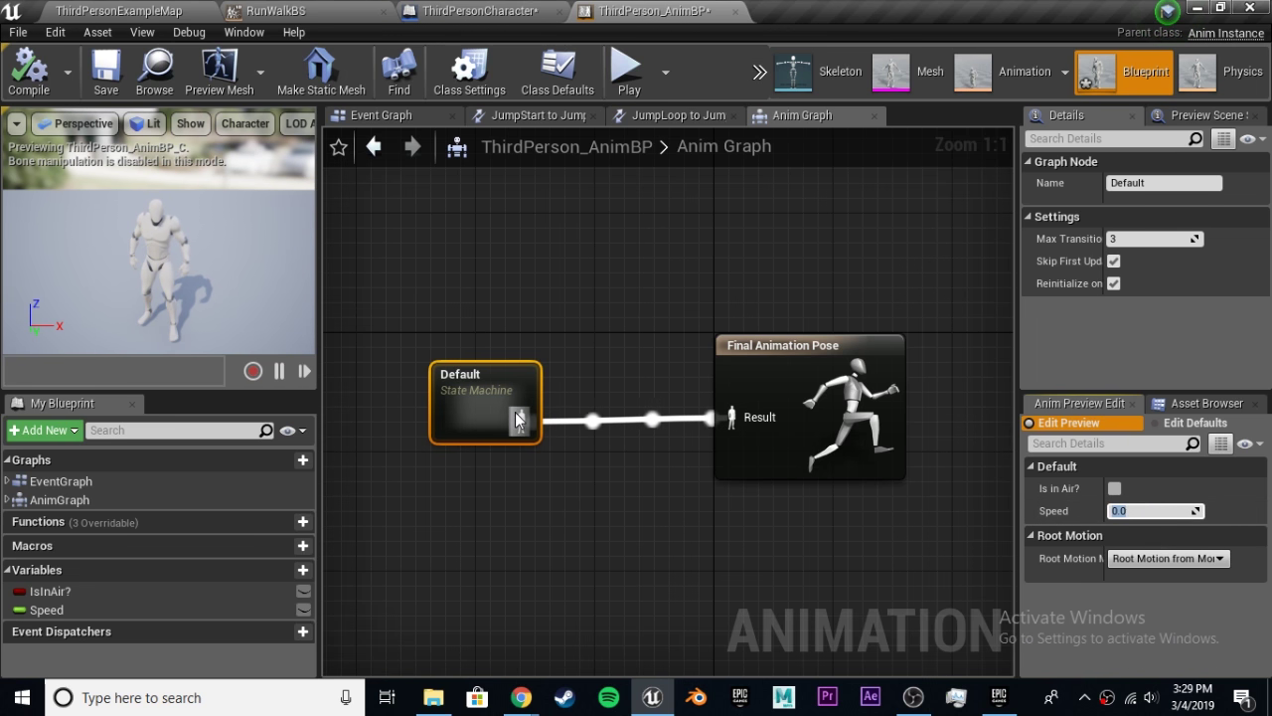
Open the Default state machine's Idle/Run state graph and move the Blendspace Player node up.
double_click(471, 418)
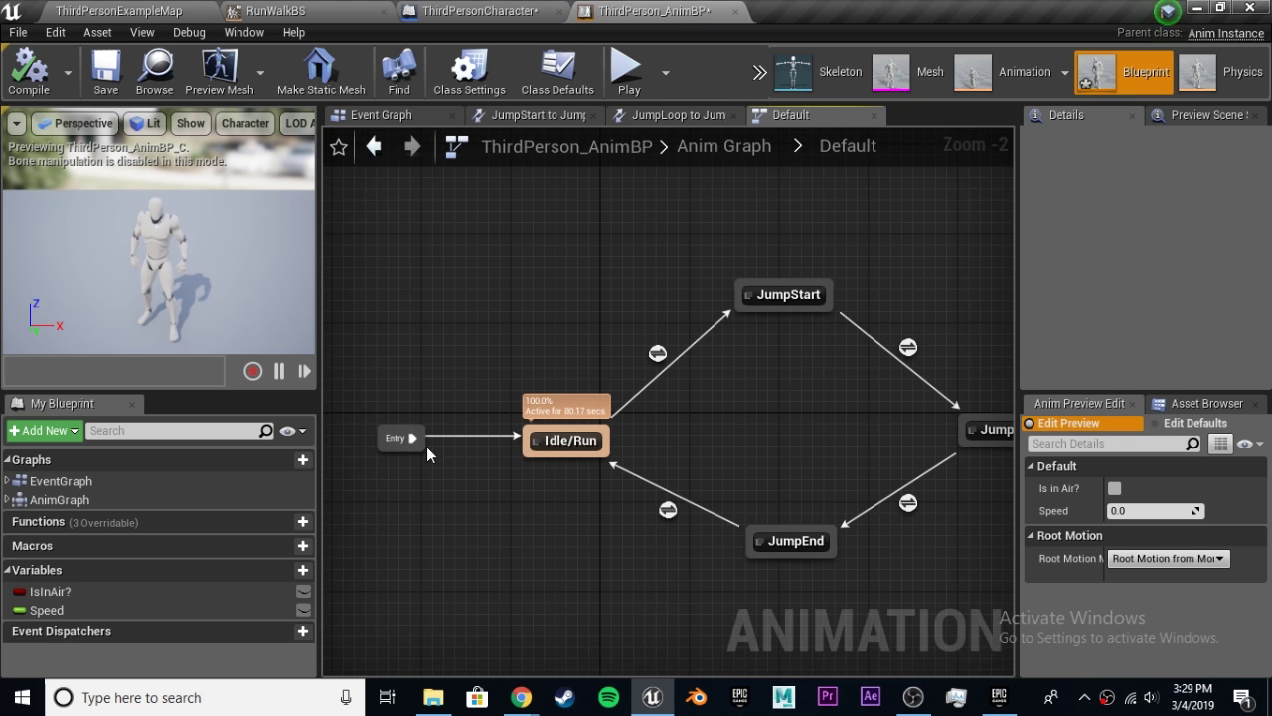
right_click_drag(427, 454, 636, 510)
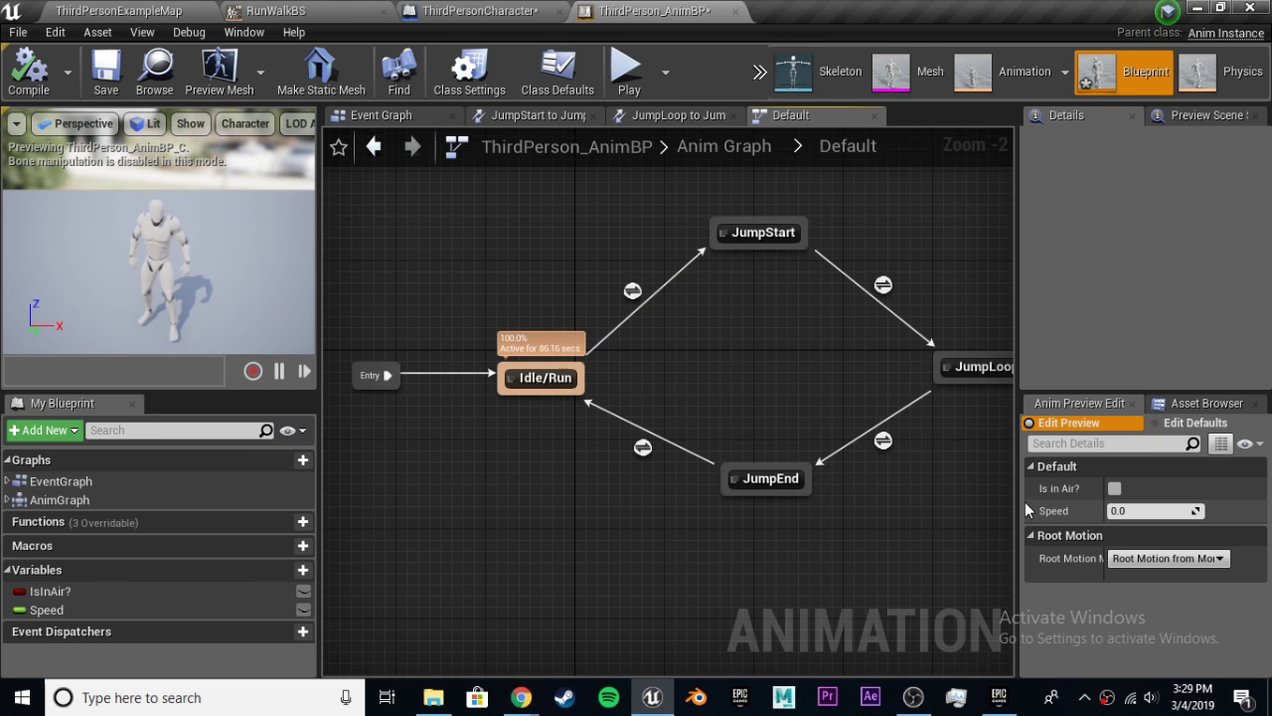
double_click(547, 378)
right_click_drag(547, 378, 599, 383)
left_click_drag(584, 415, 599, 371)
left_click(631, 420)
Place the Speed getter beside the Blendspace node, then bring up the RunWalkBS blend space.
right_click_drag(348, 382, 368, 382)
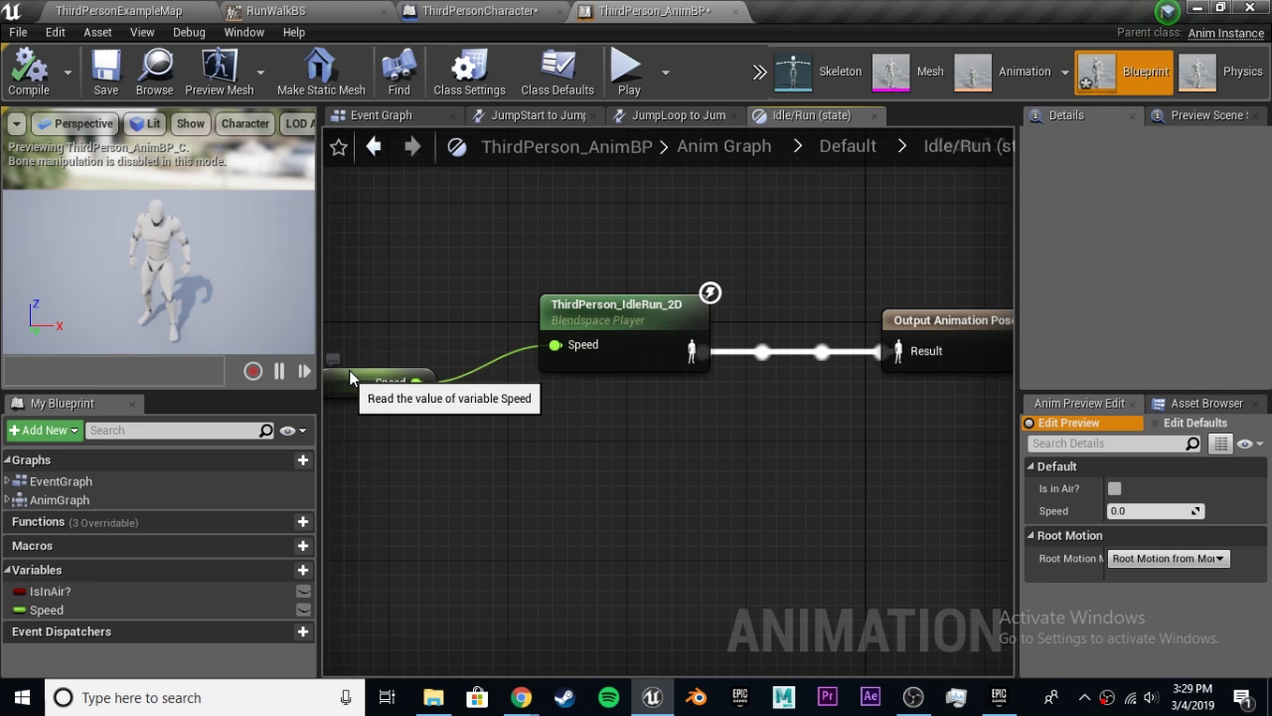
left_click_drag(378, 382, 398, 338)
left_click(523, 434)
scroll(693, 448, "down", 3)
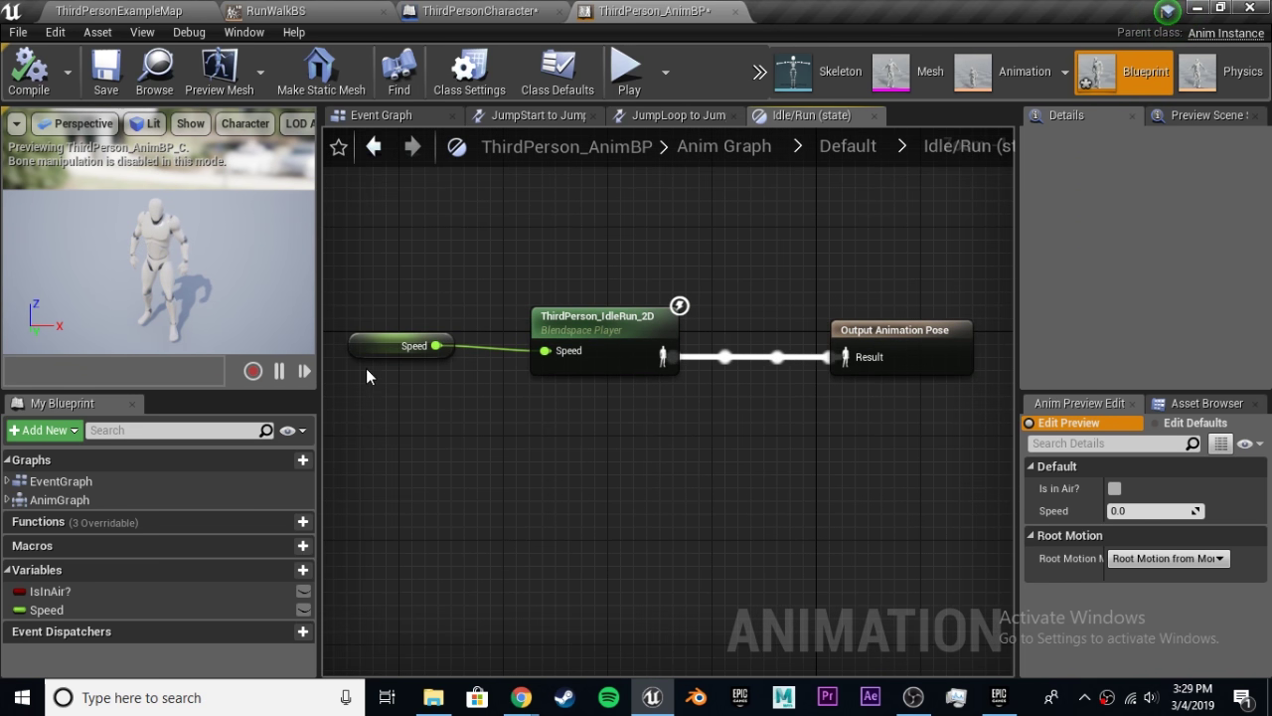
left_click_drag(388, 355, 412, 371)
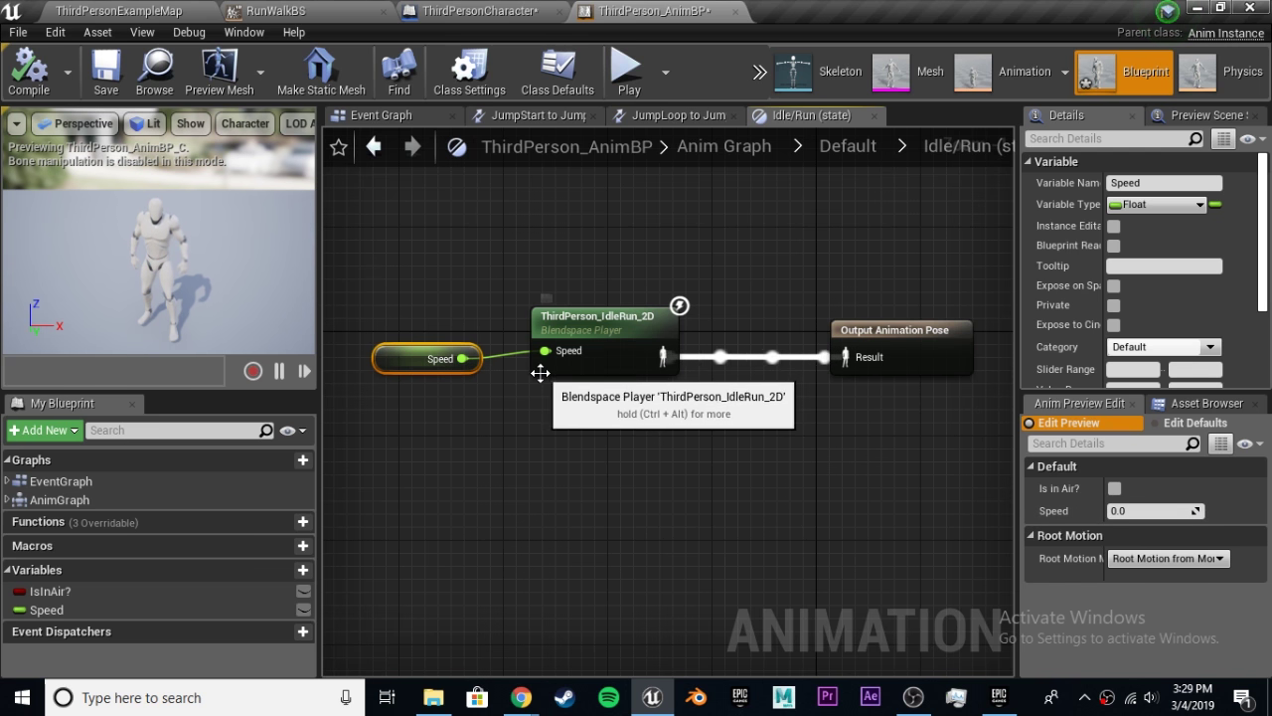
left_click(284, 10)
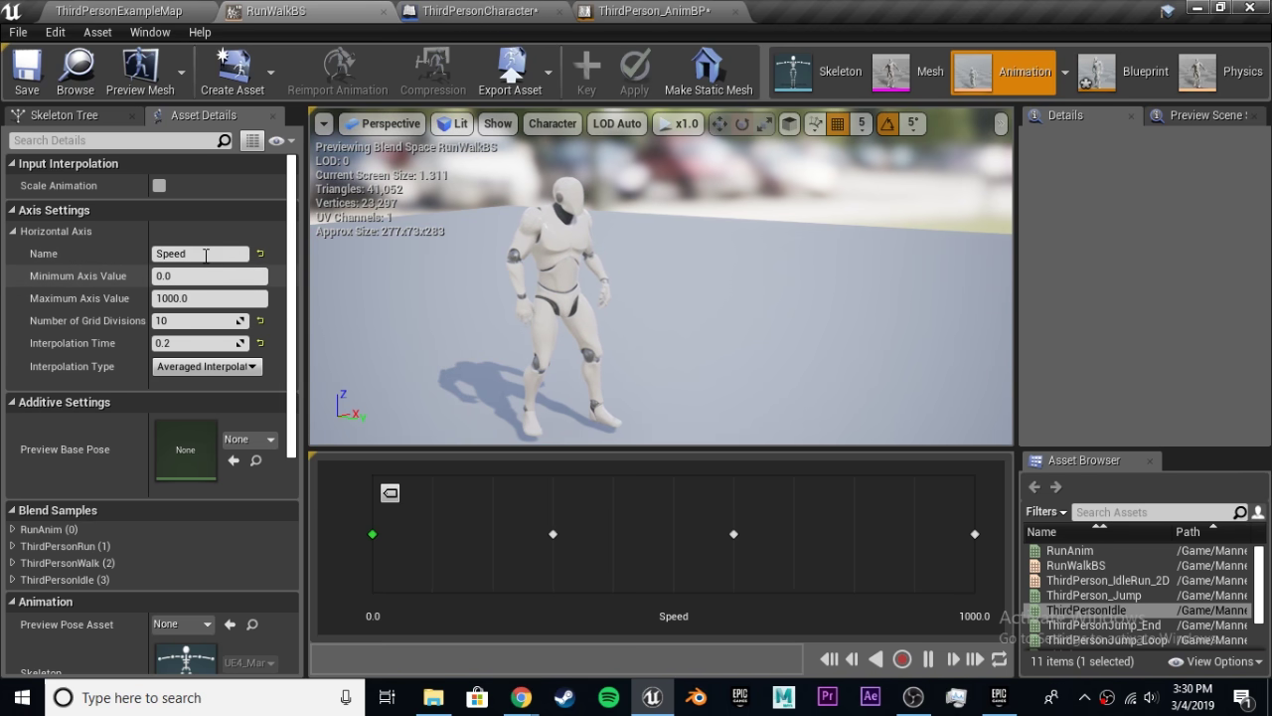
Rename RunWalkBS's horizontal axis from Speed to SpeedAnimations and return to the Idle/Run graph.
left_click(651, 10)
left_click(288, 10)
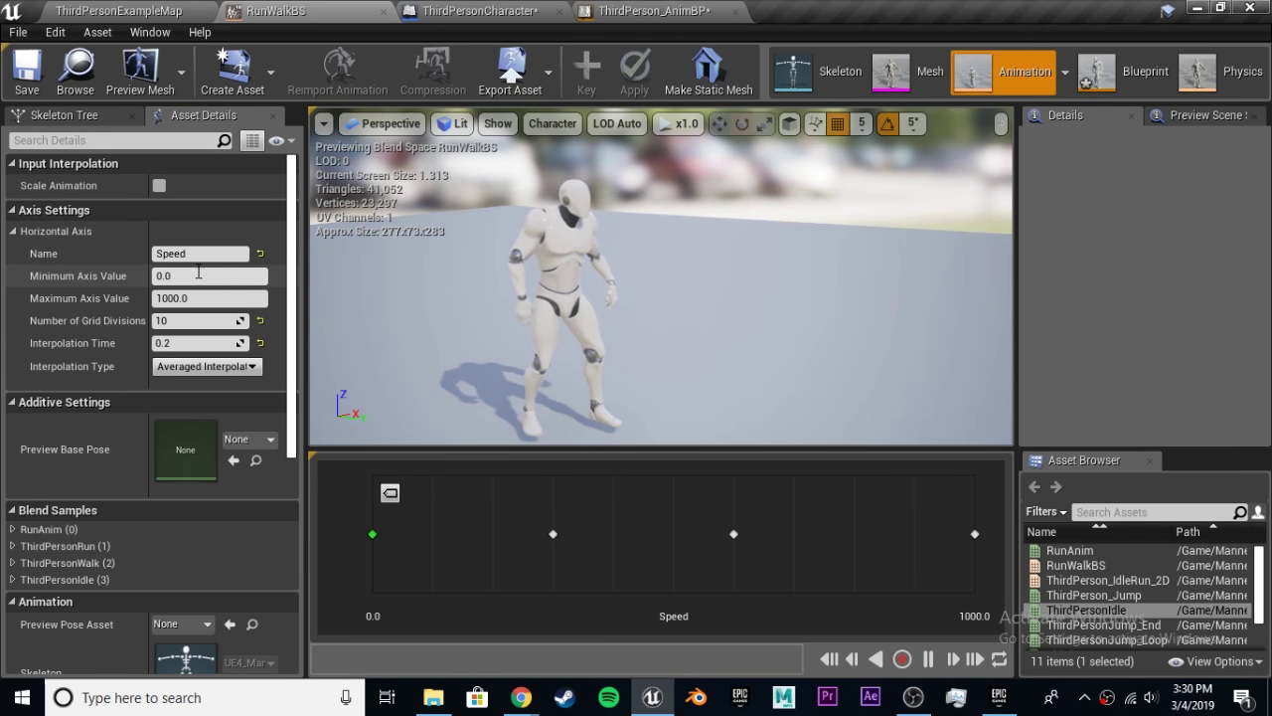
left_click(207, 253)
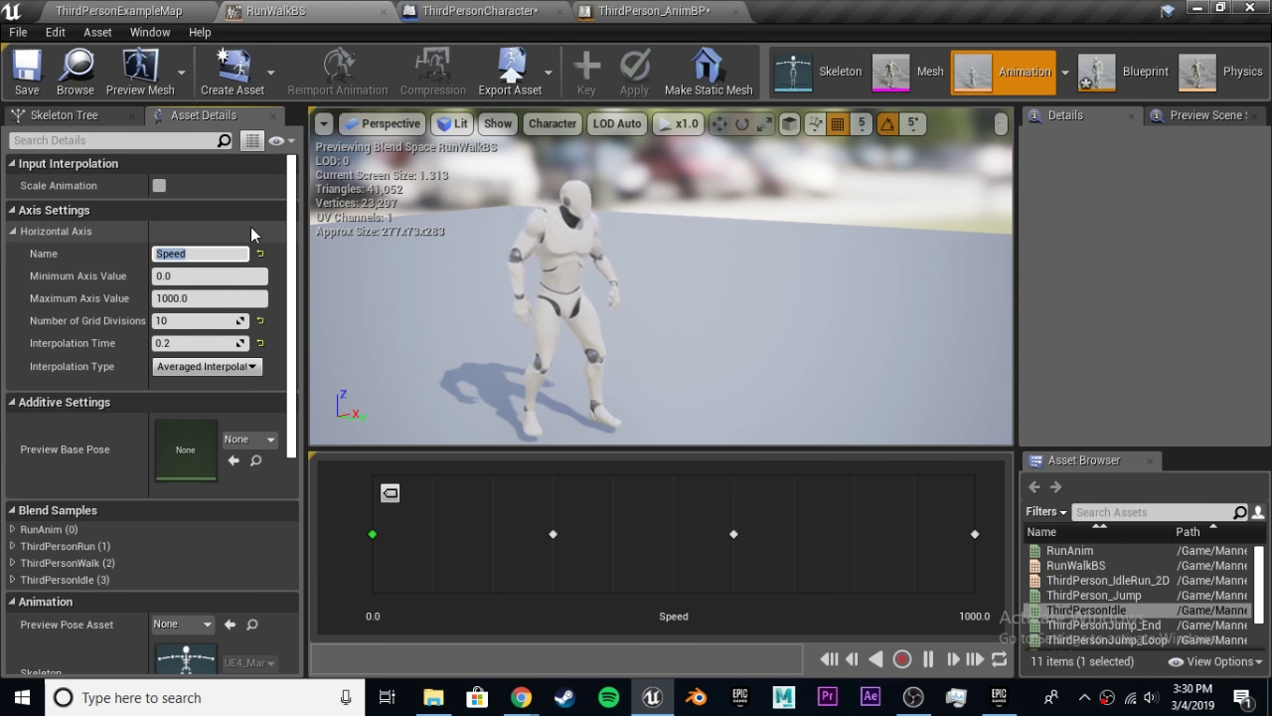
type("SpeedA")
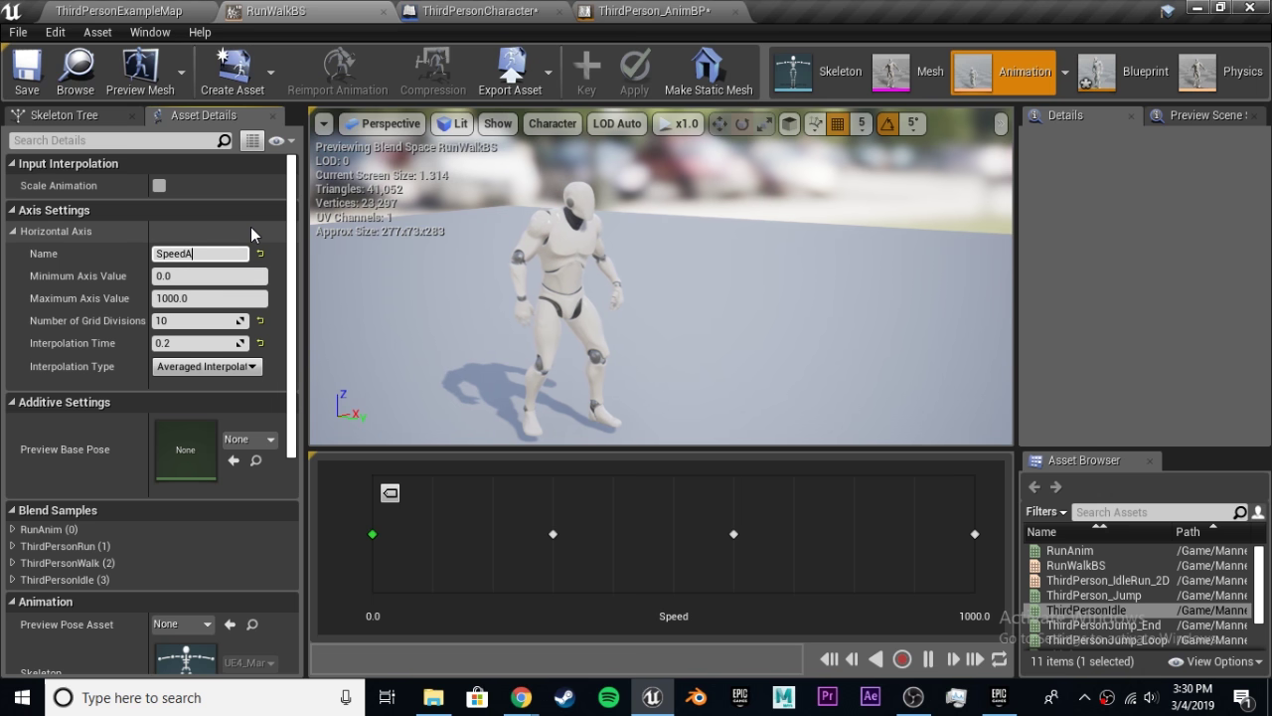
type("nimation")
key("Return")
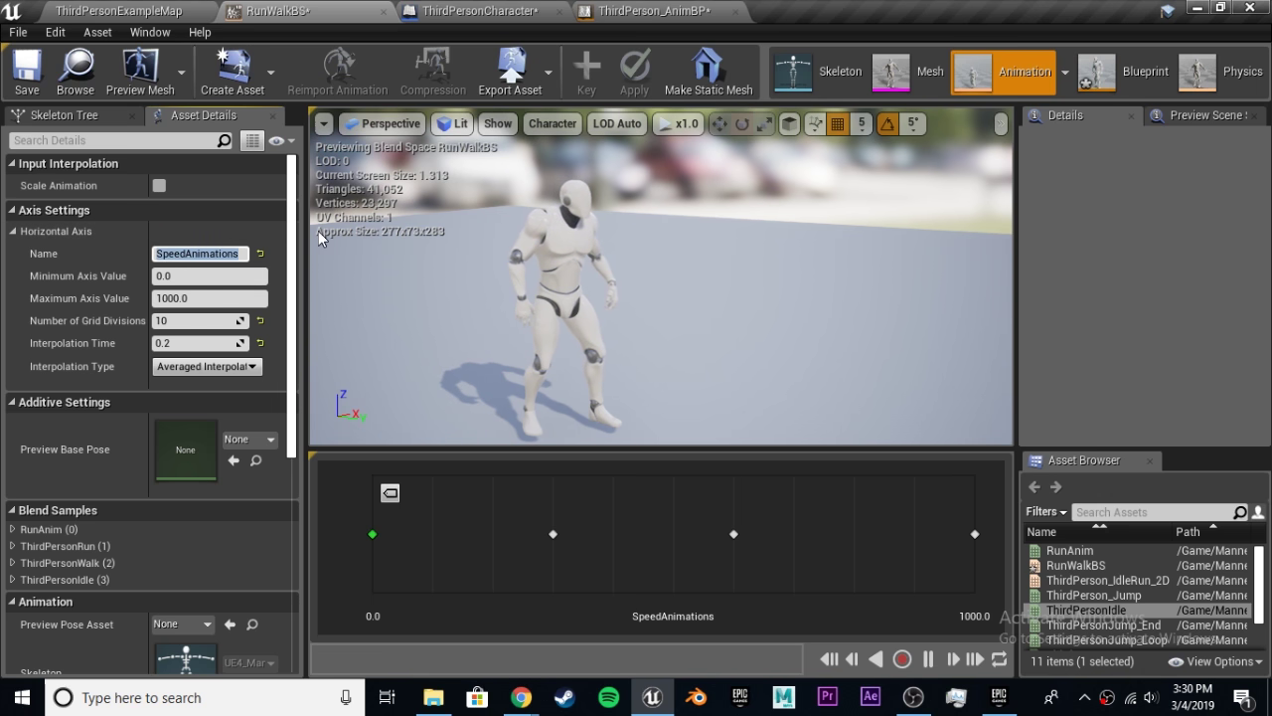
left_click(654, 10)
left_click(605, 343)
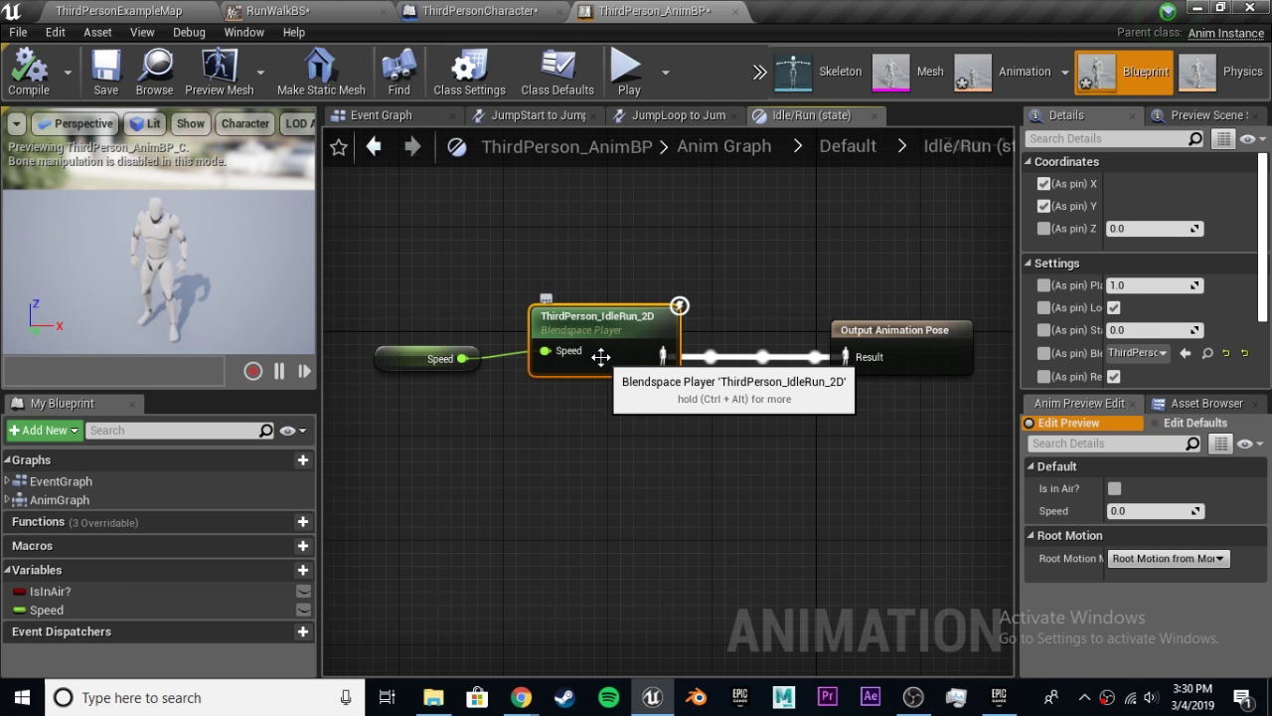
Replace the ThirdPerson_IdleRun_2D node with a RunWalkBS blendspace player from the Asset Browser.
left_click_drag(604, 354, 607, 368)
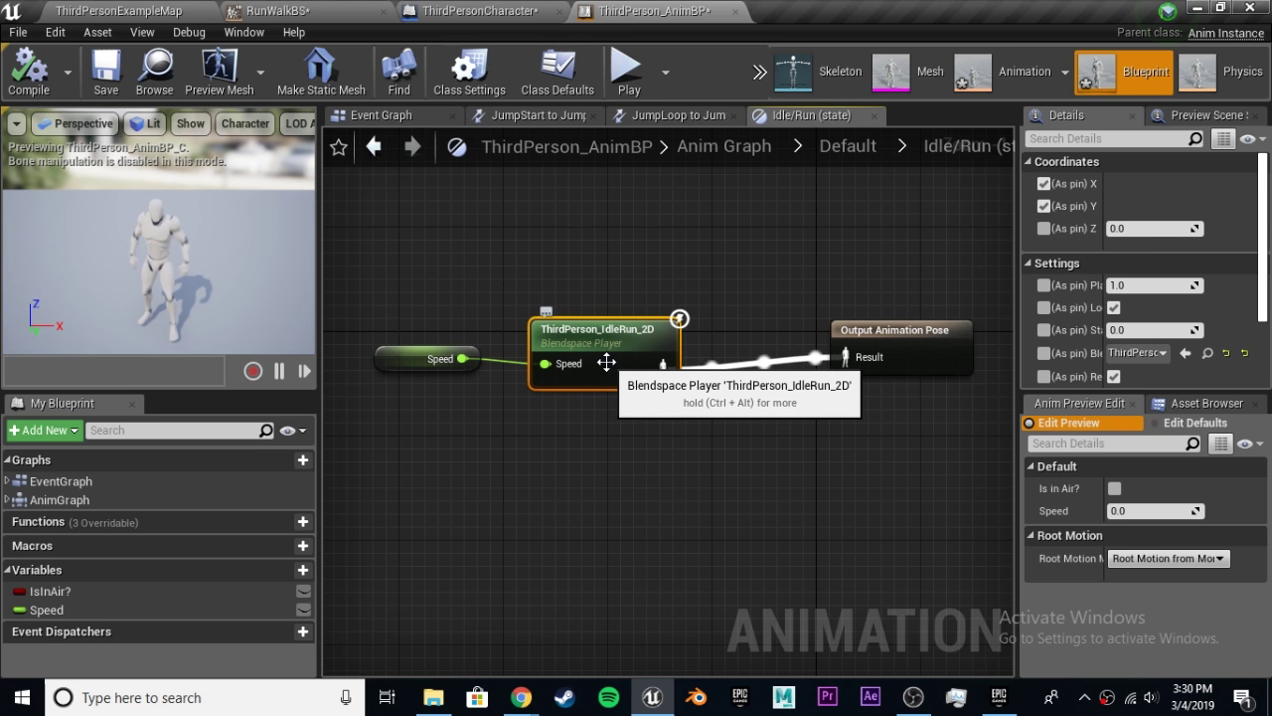
key("Delete")
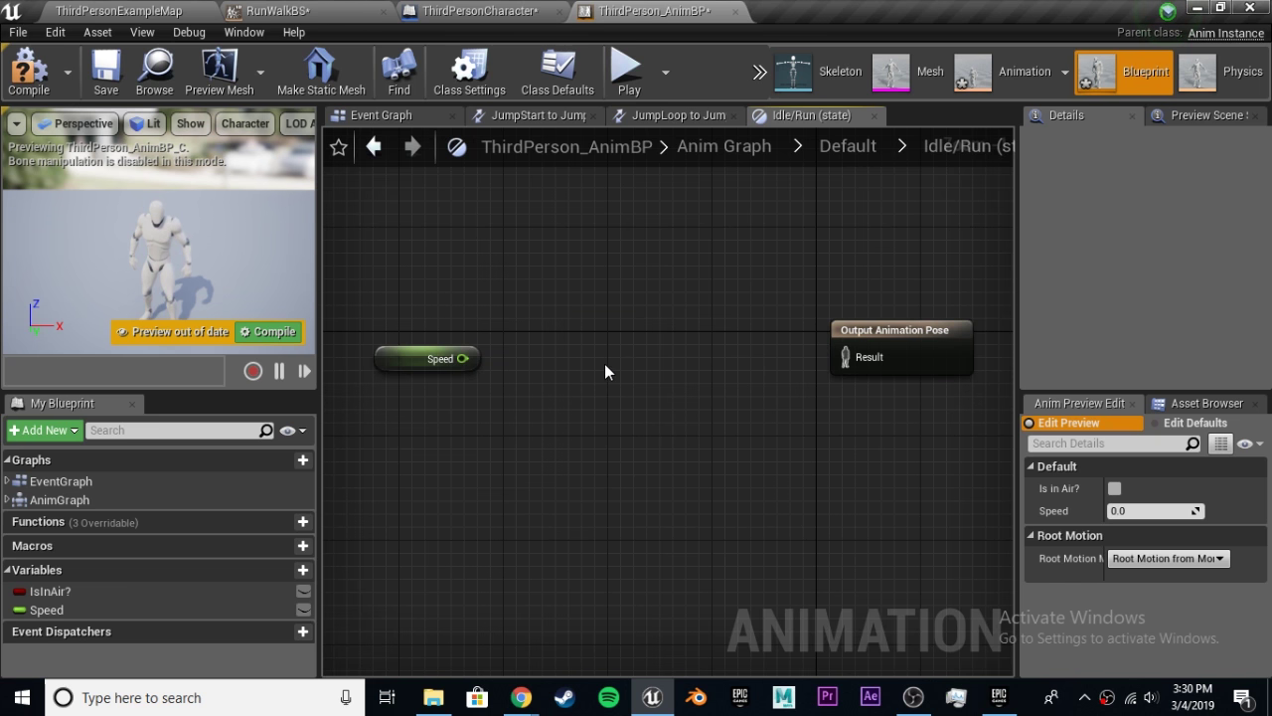
left_click(1215, 409)
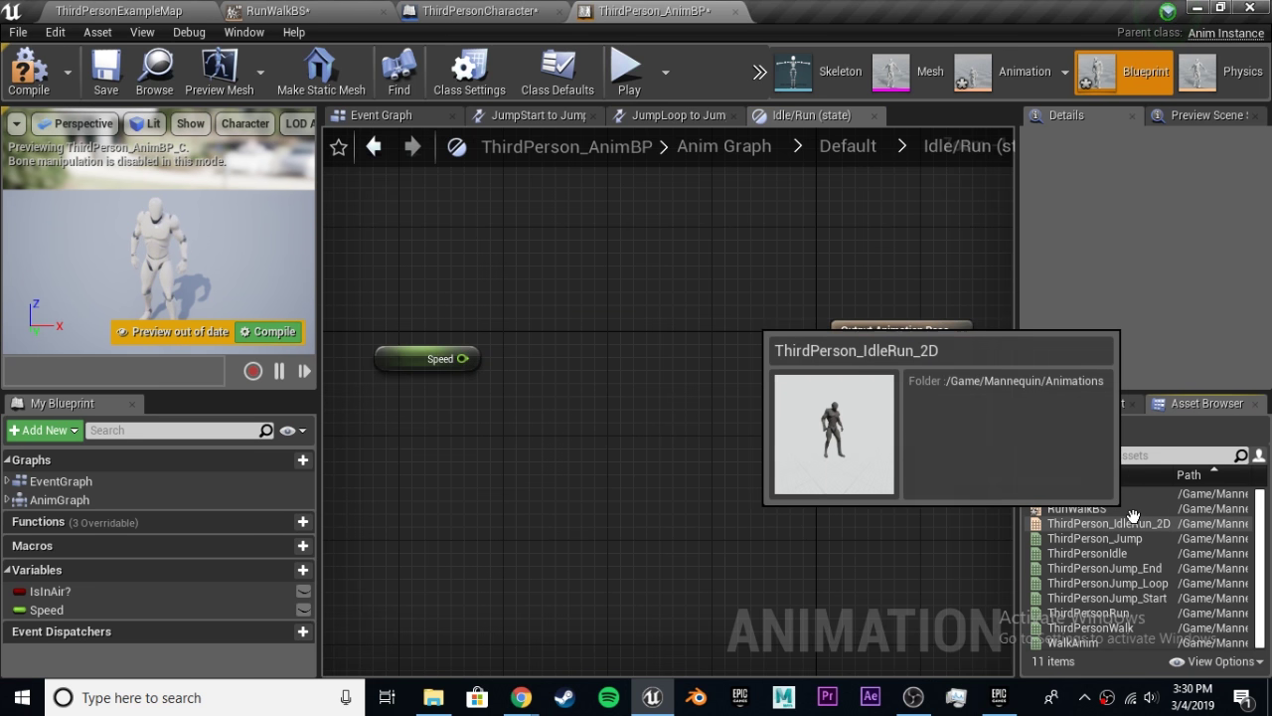
left_click_drag(1125, 510, 586, 338)
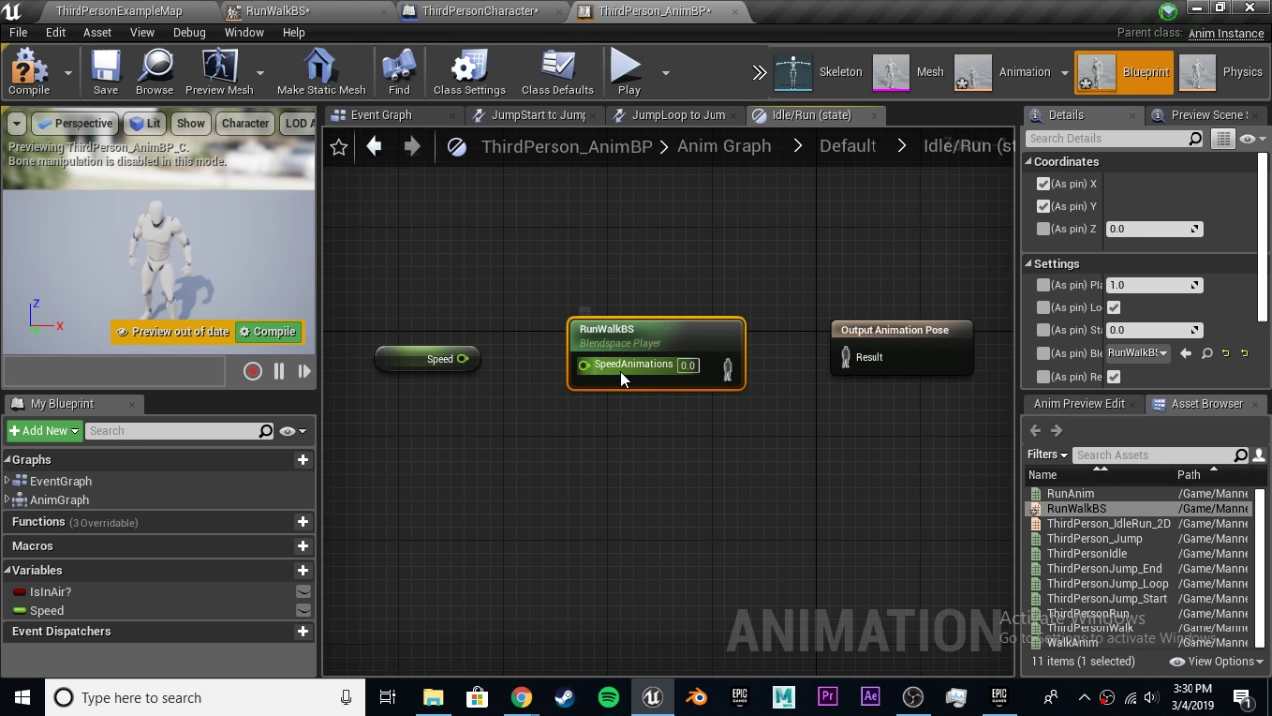
Wire Speed into SpeedAnimations and the RunWalkBS pose into Result, then tidy the nodes.
left_click_drag(442, 364, 610, 370)
left_click_drag(704, 370, 863, 362)
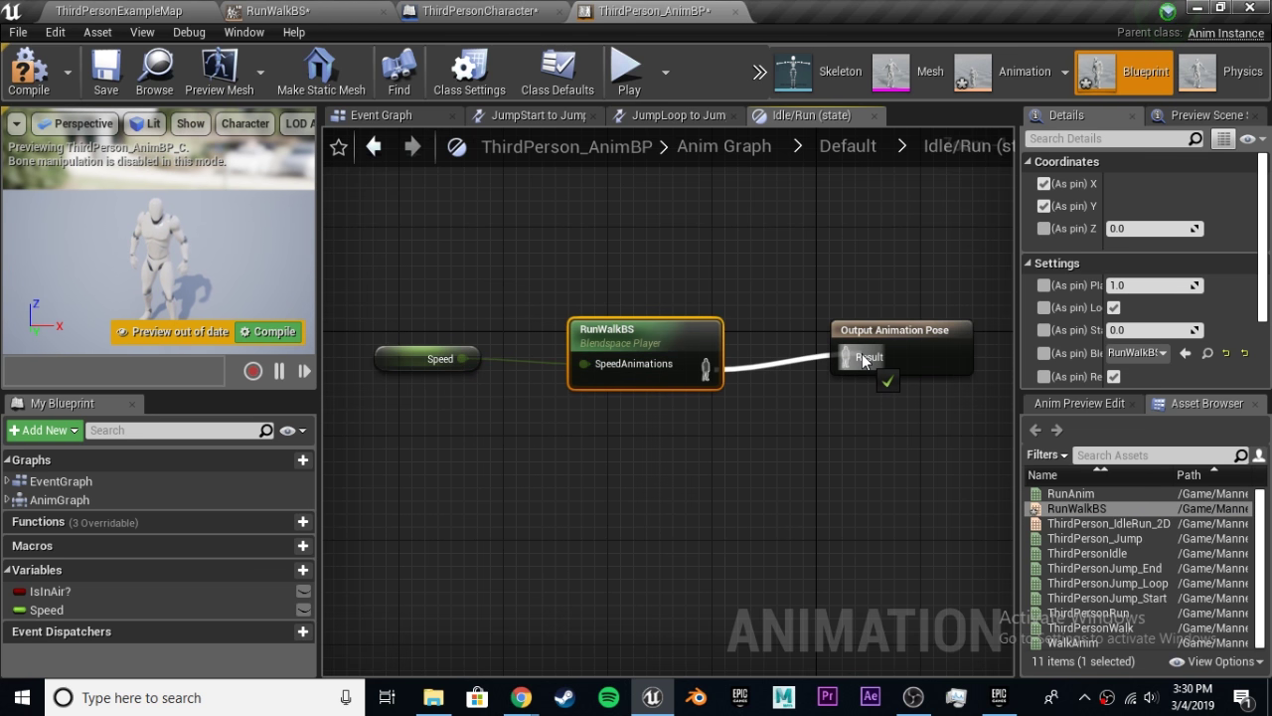
left_click_drag(617, 318, 615, 305)
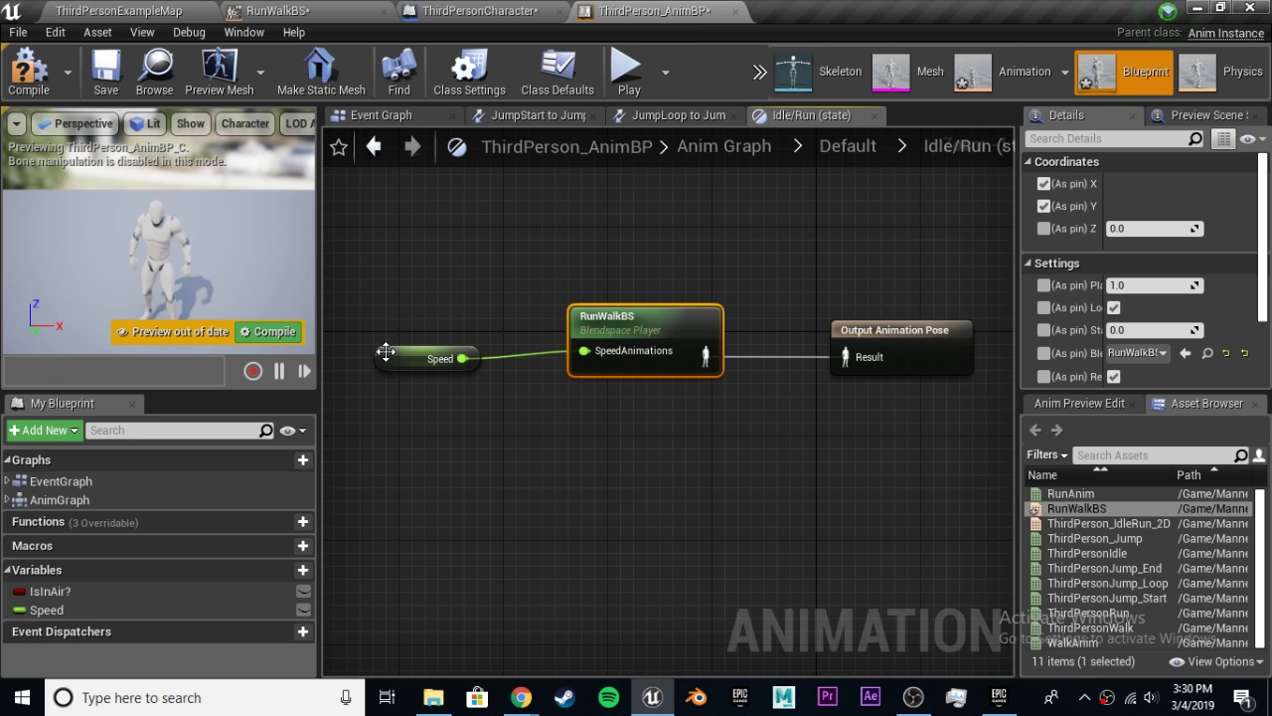
left_click_drag(422, 360, 434, 375)
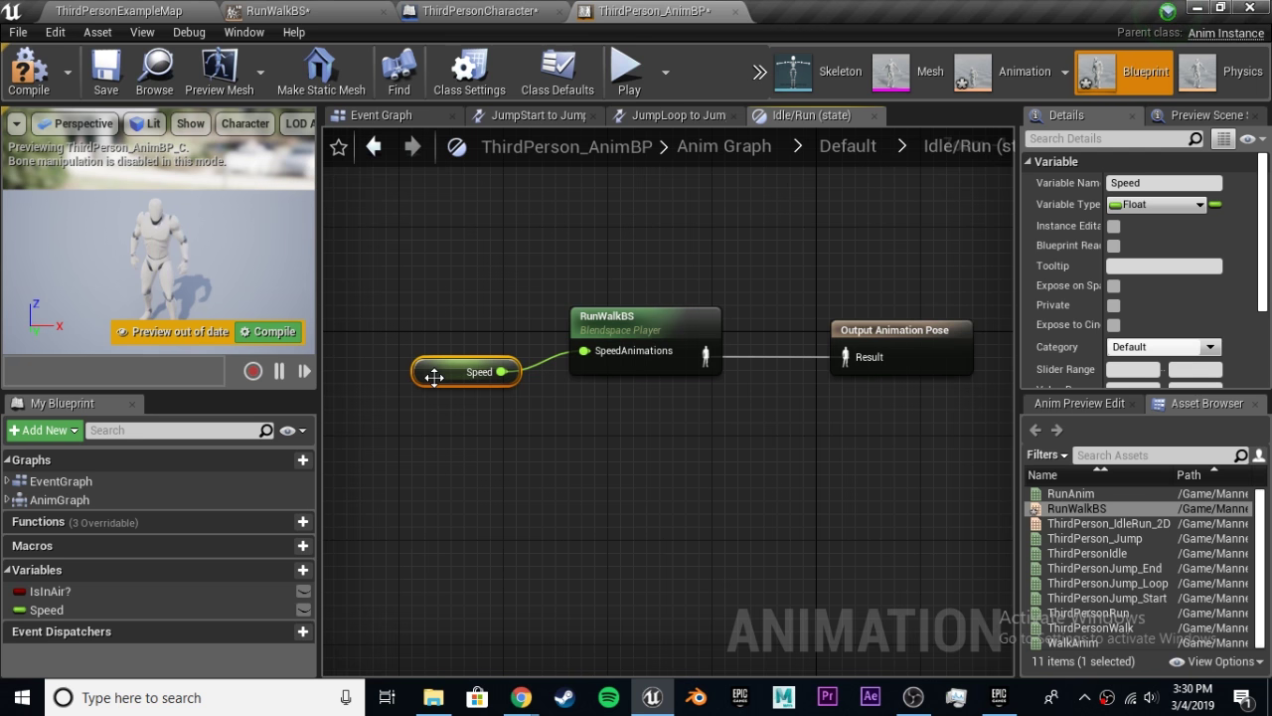
left_click_drag(435, 376, 422, 363)
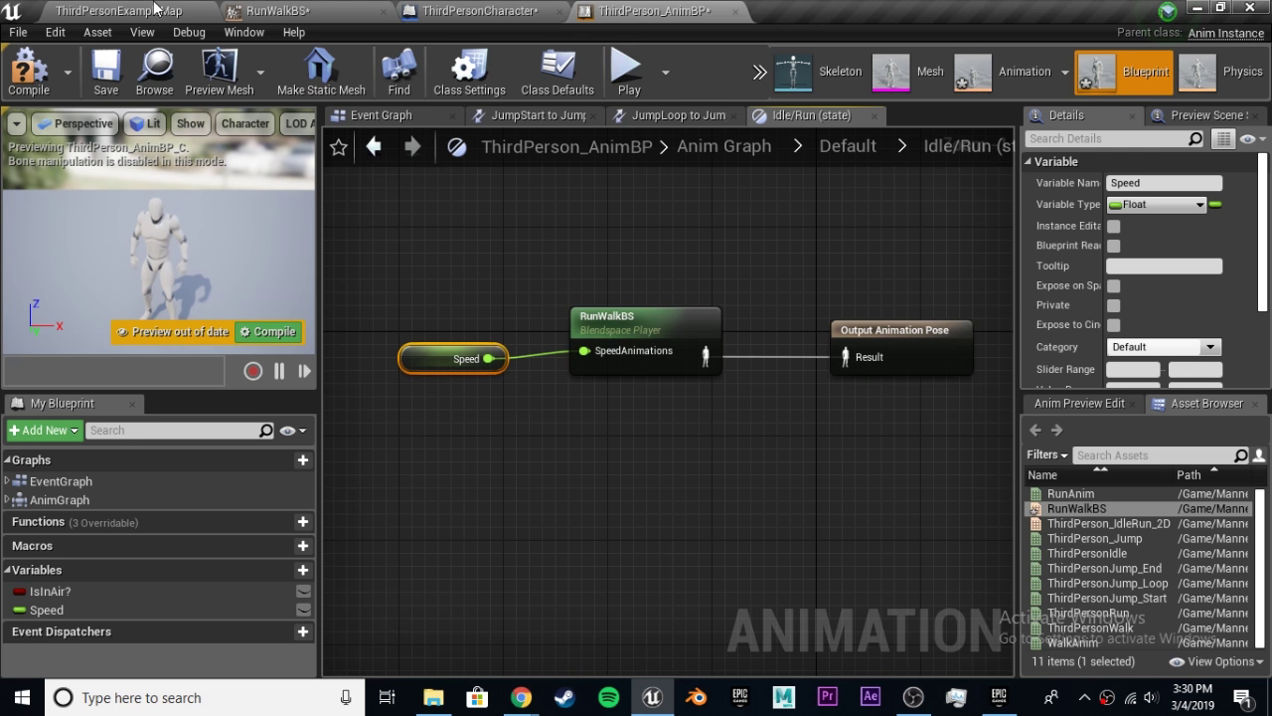
left_click(440, 9)
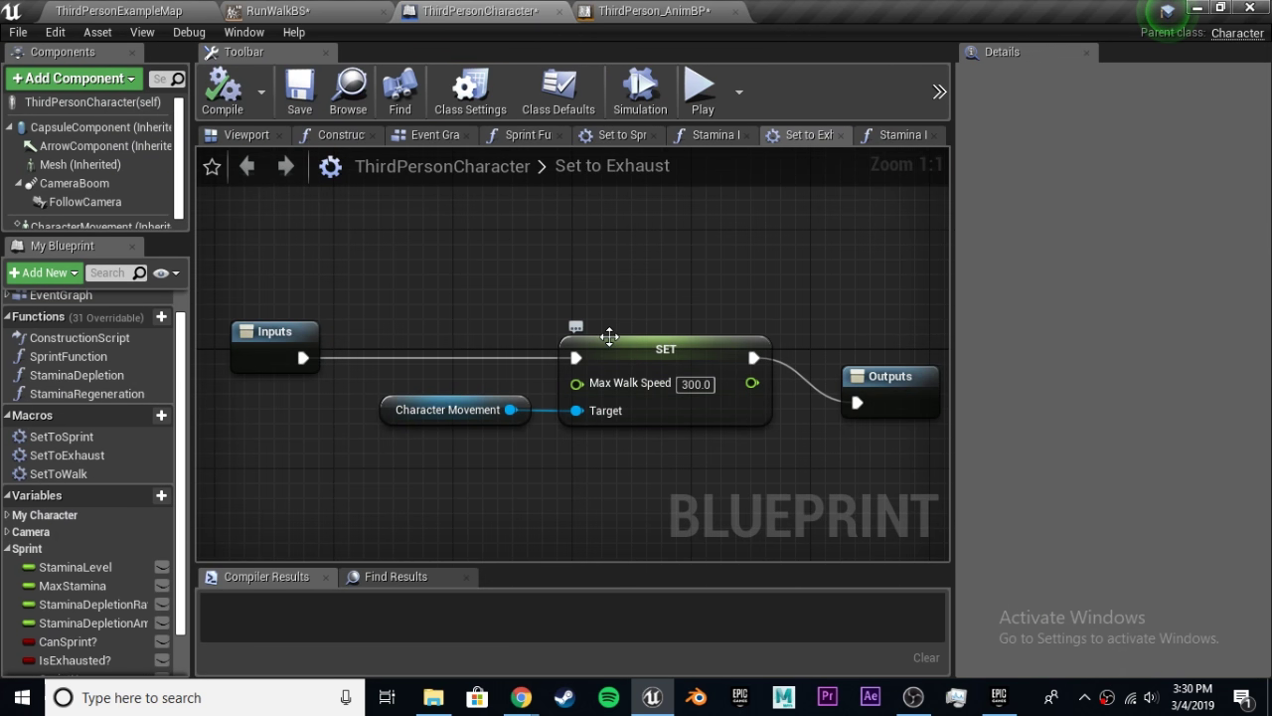
left_click(641, 9)
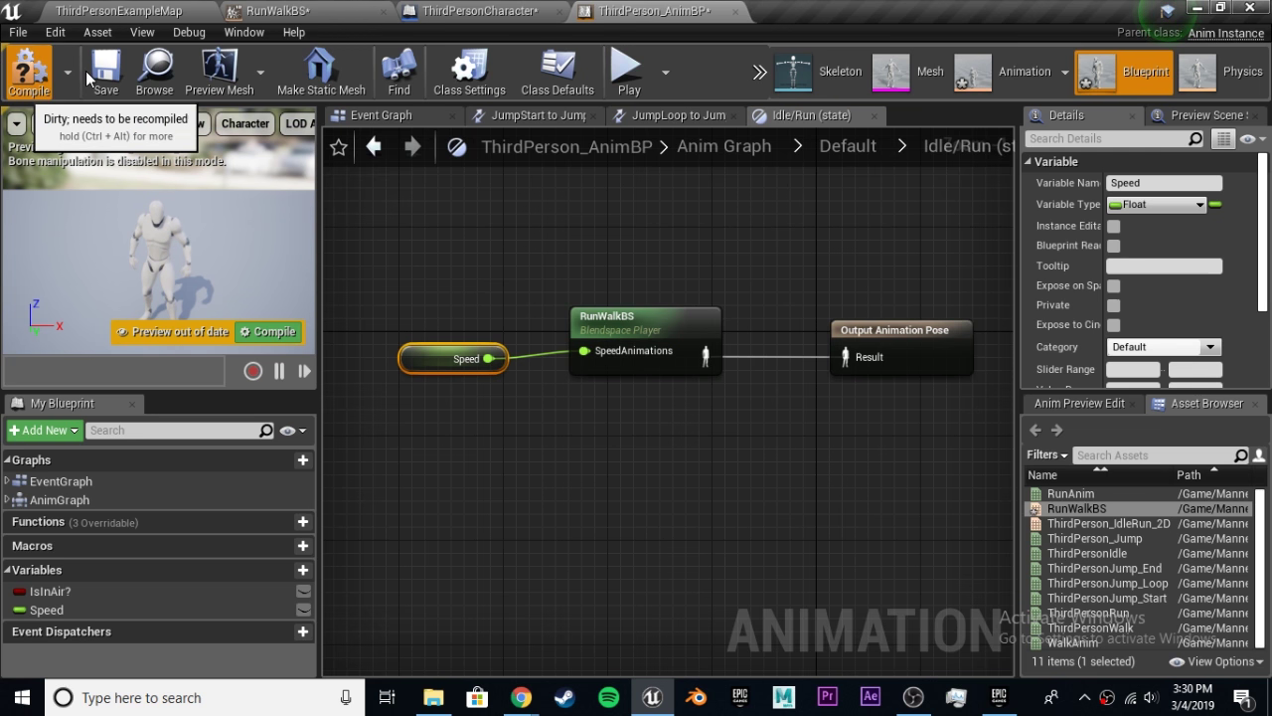
Compile the animation blueprint, scrub the preview Speed to test the blend, then reset it to 0.
left_click(28, 74)
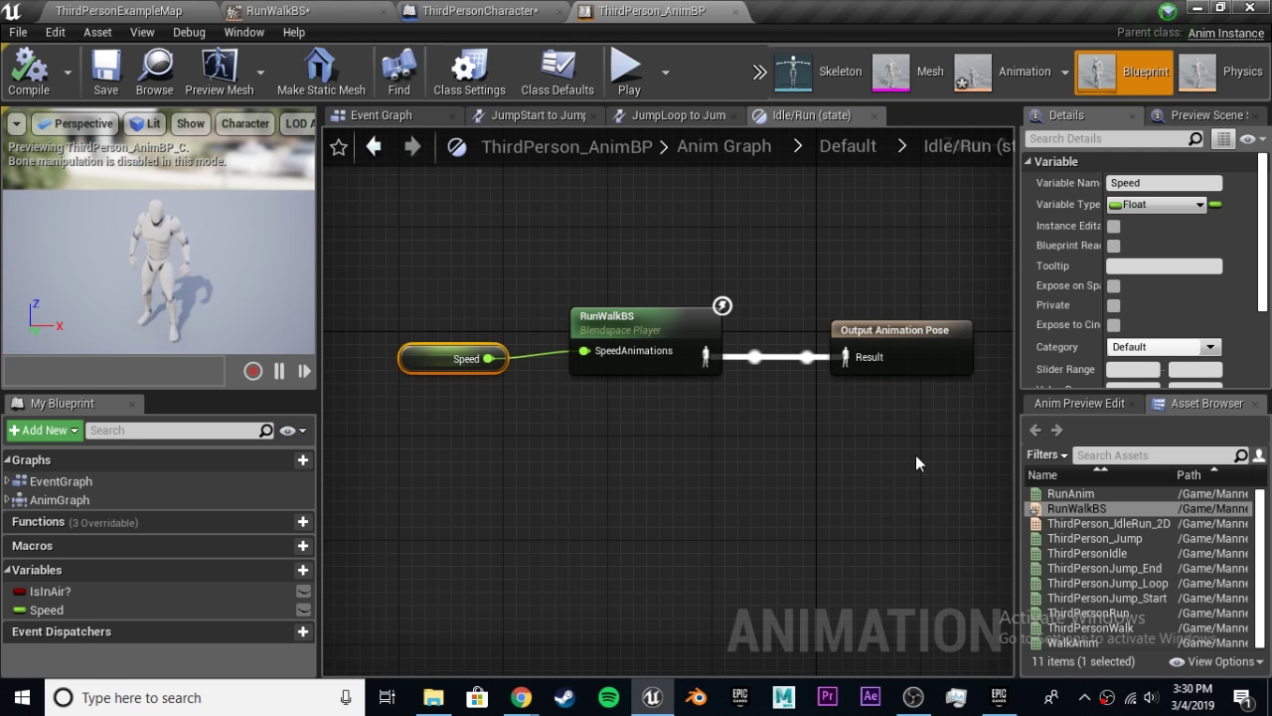
left_click(1103, 406)
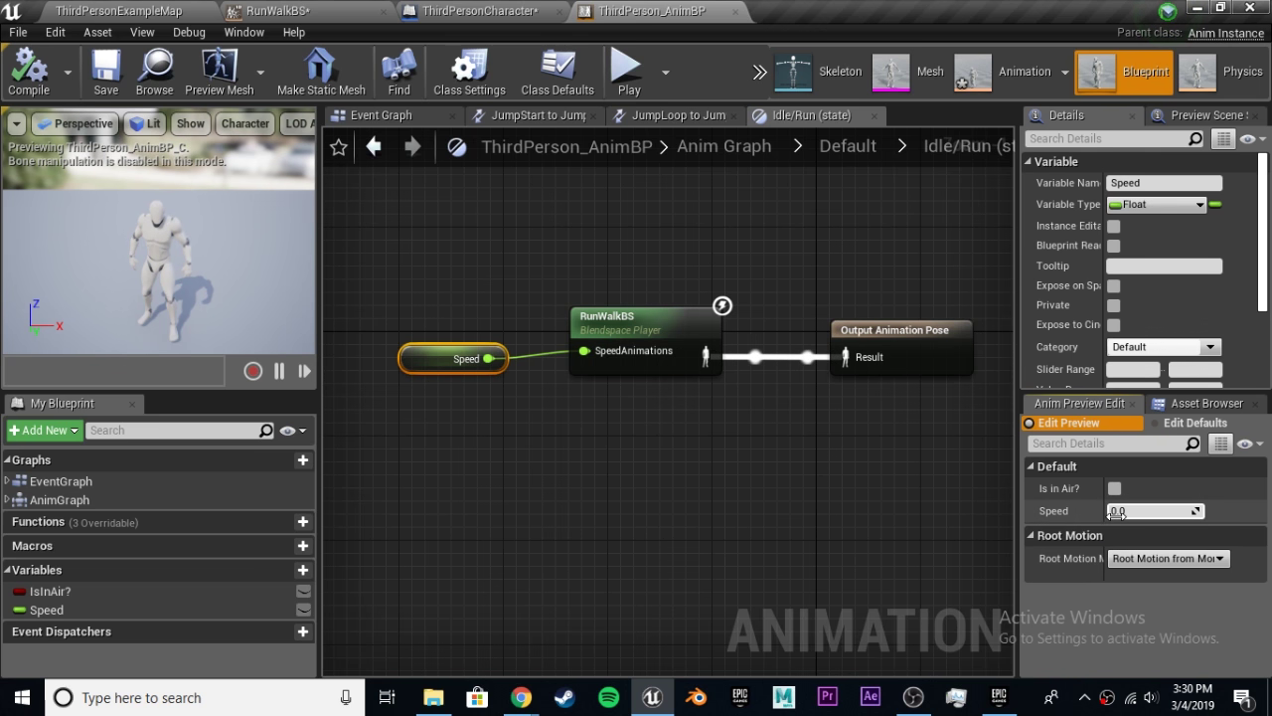
left_click_drag(1153, 511, 1183, 511)
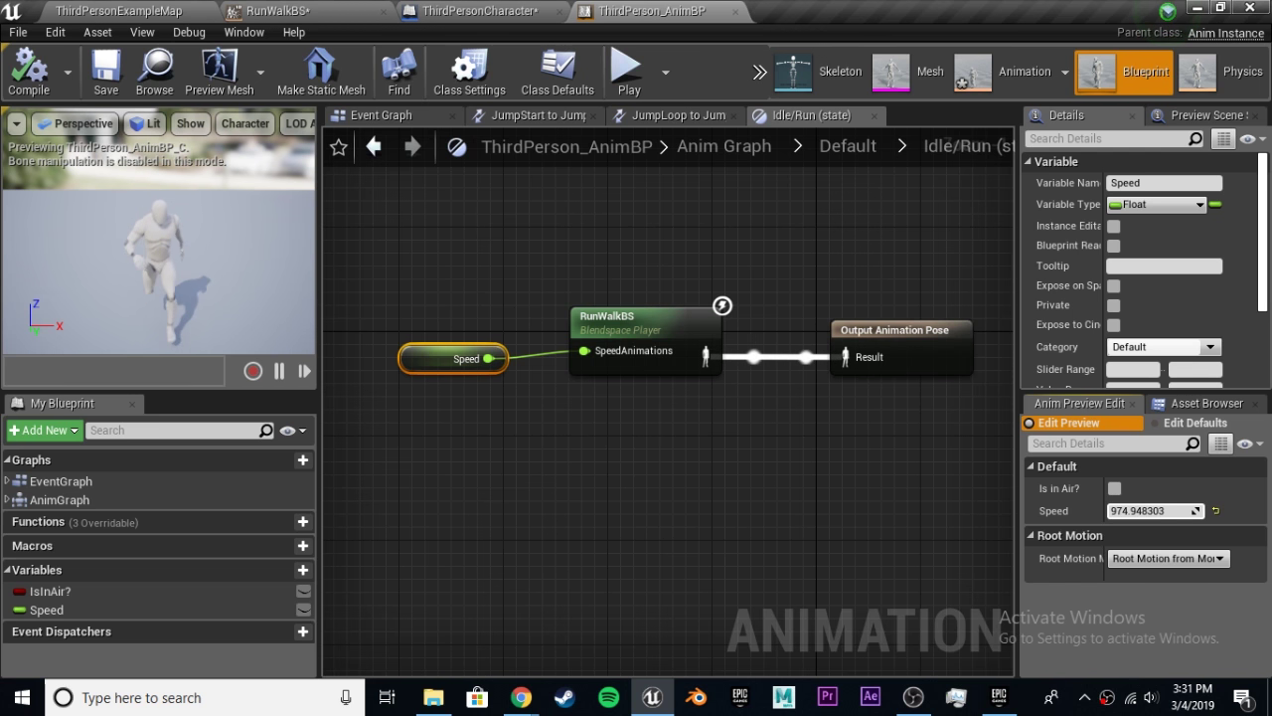
left_click_drag(1153, 511, 1138, 513)
left_click(1139, 513)
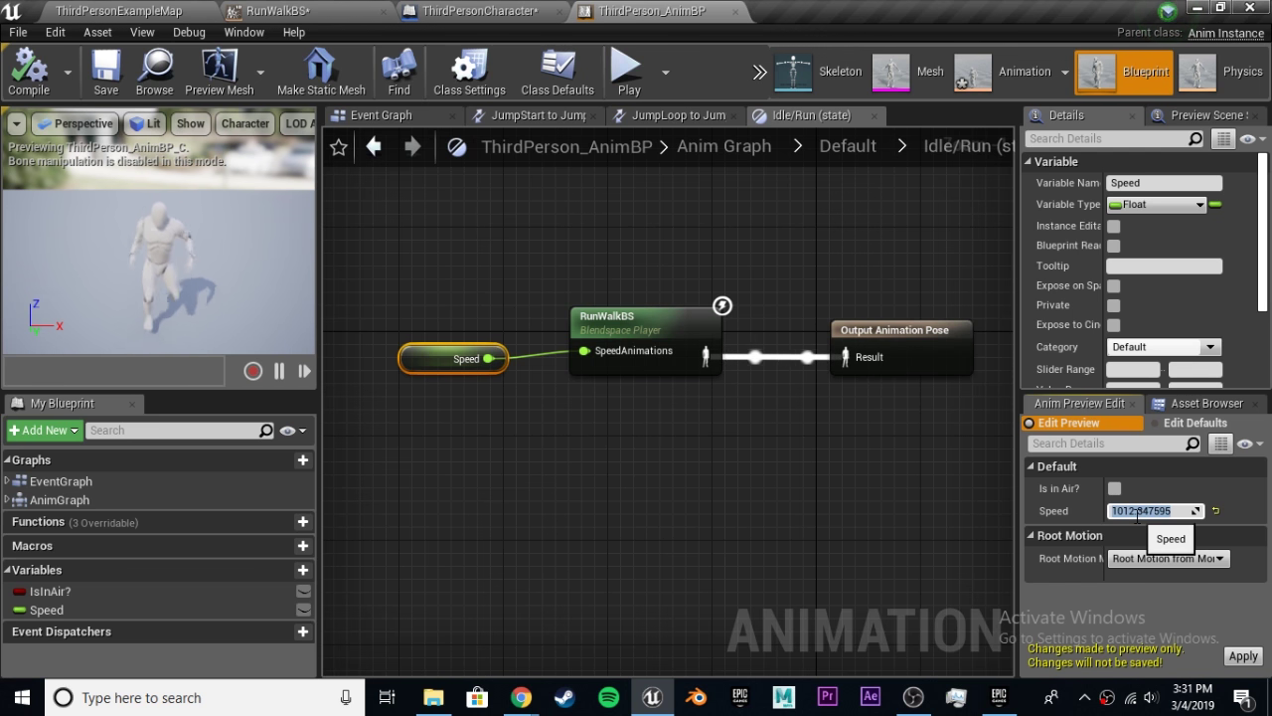
type("0")
key("Return")
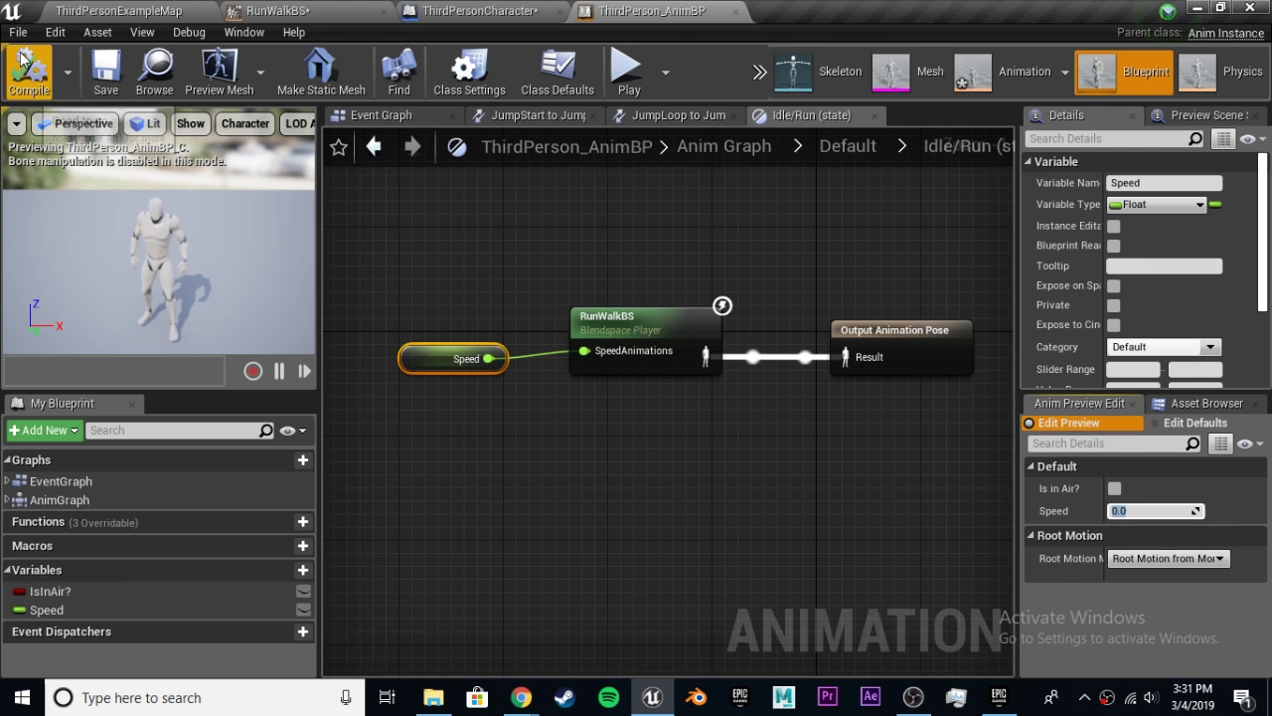
left_click(773, 149)
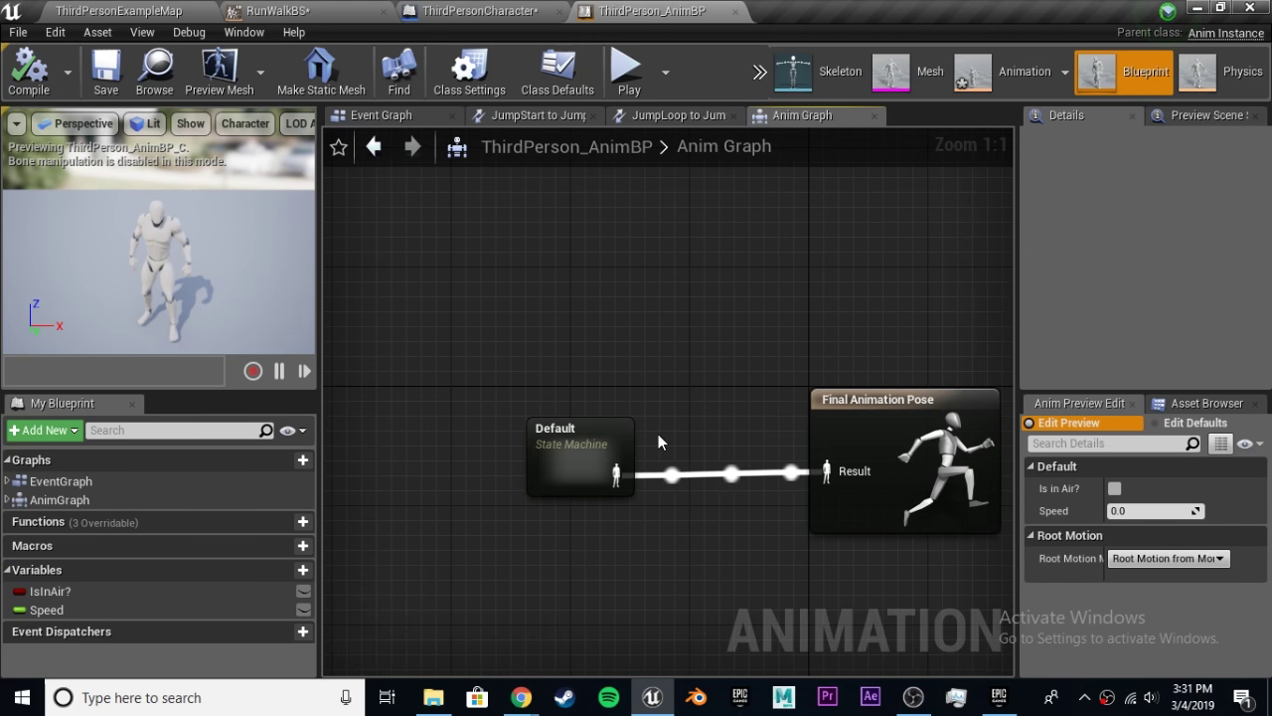
Play ThirdPersonExampleMap and run the mannequin forward with W.
left_click(125, 11)
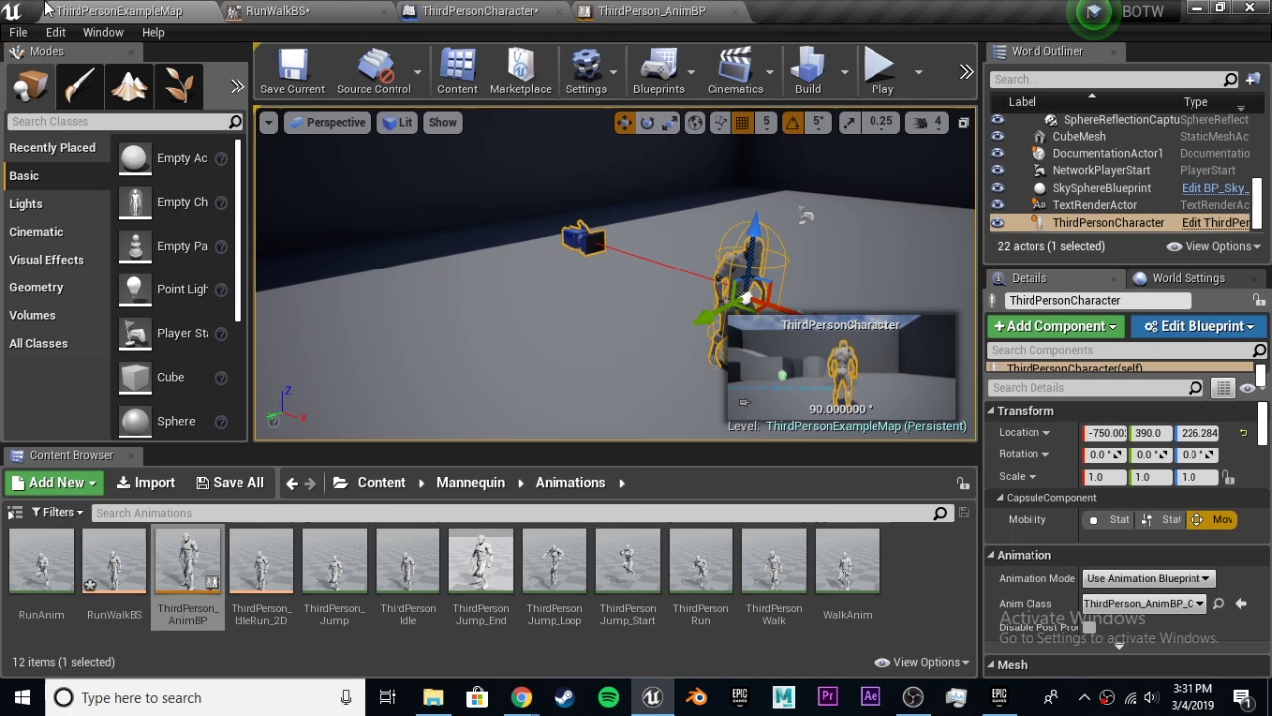
left_click(880, 69)
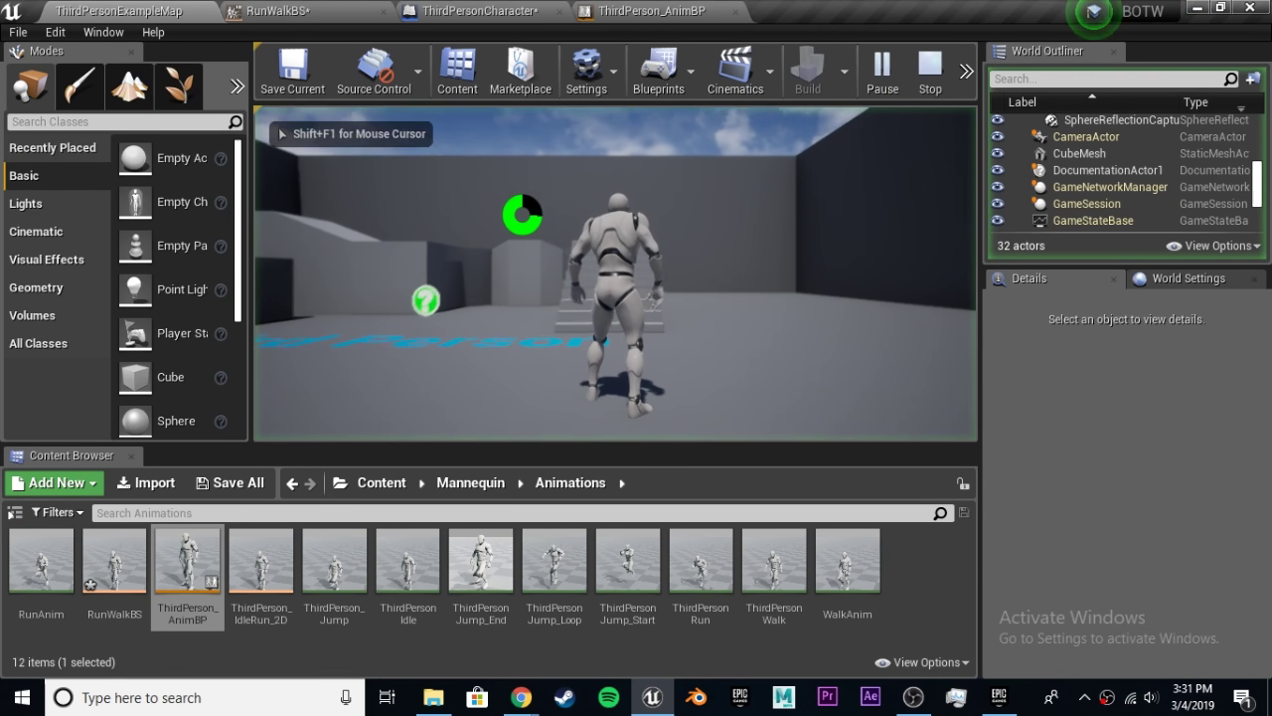
key("w")
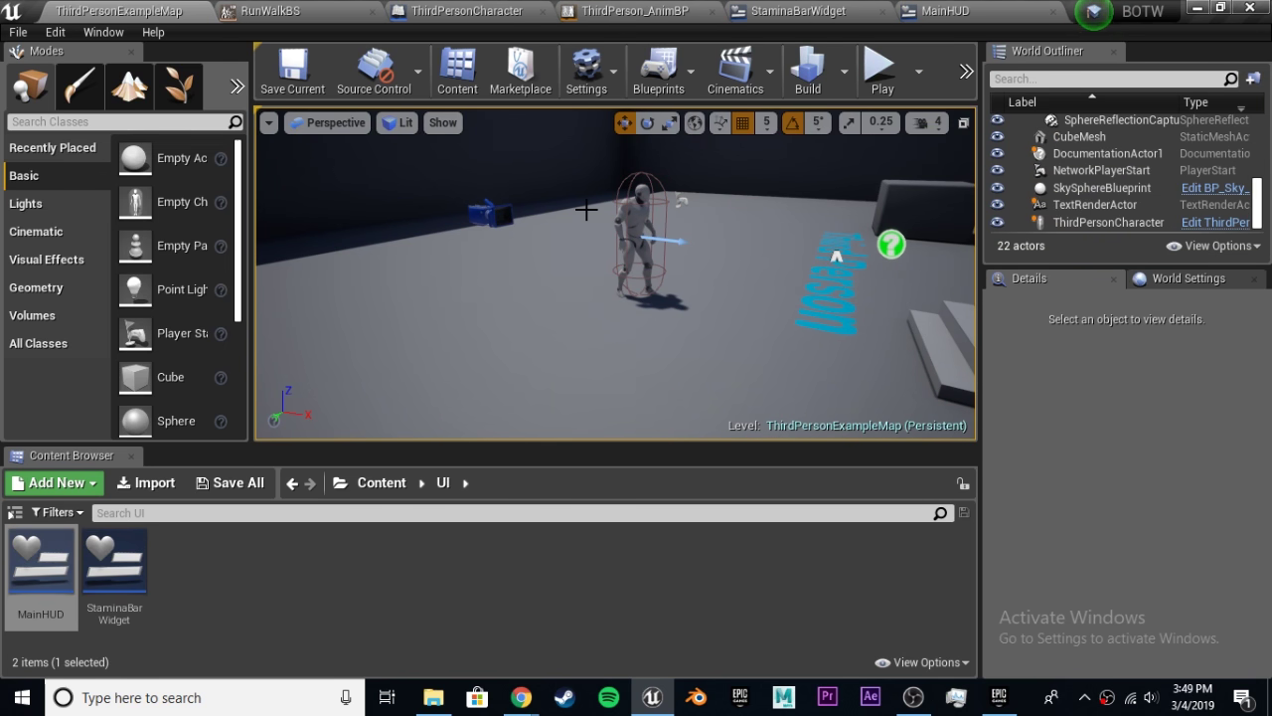
Run another play test of the level and stop it with Esc.
left_click(874, 77)
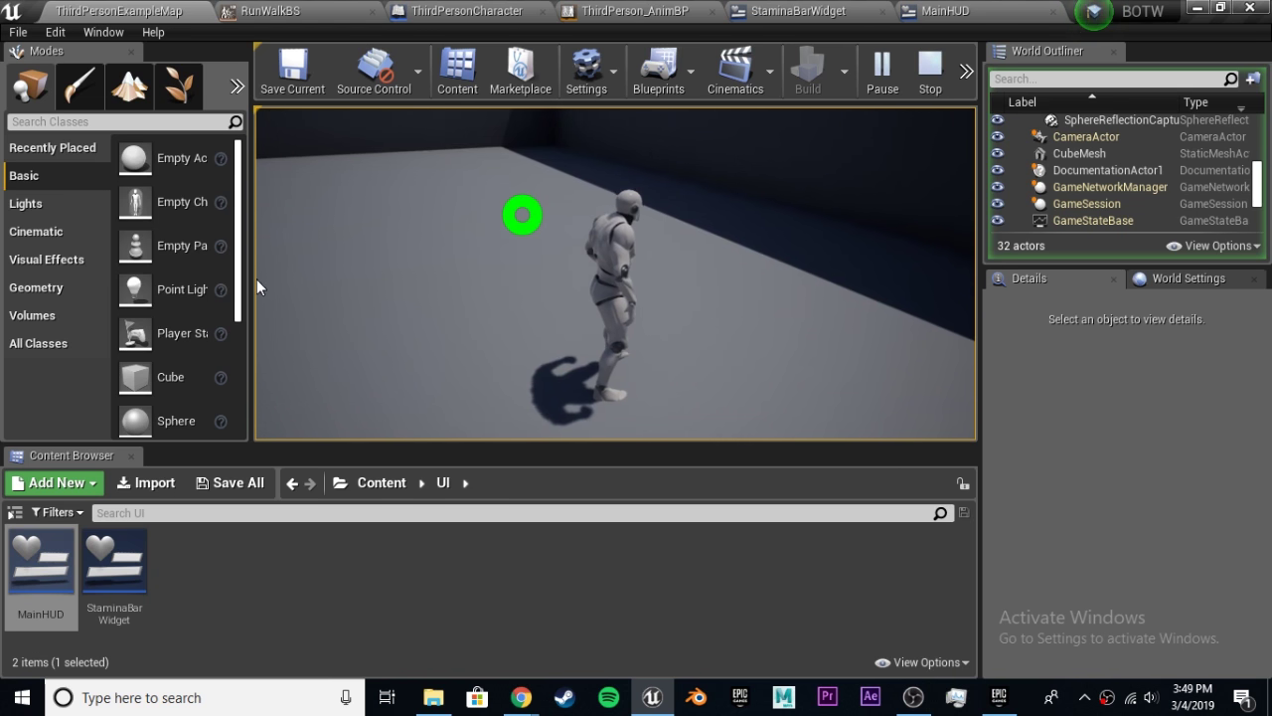
key("Escape")
right_click_drag(416, 183, 416, 183)
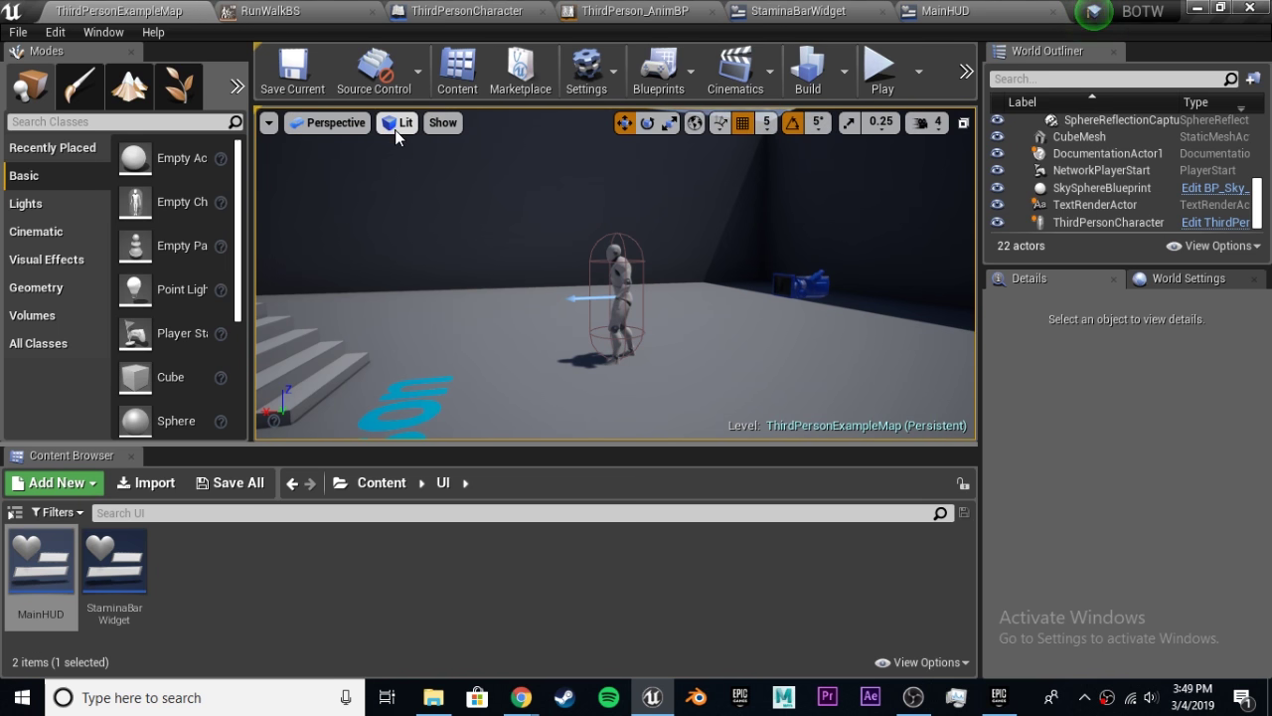
Review the Sprint nodes in ThirdPersonCharacter's Event Graph, then bring up the MainHUD designer.
left_click(450, 10)
right_click_drag(583, 341, 620, 179)
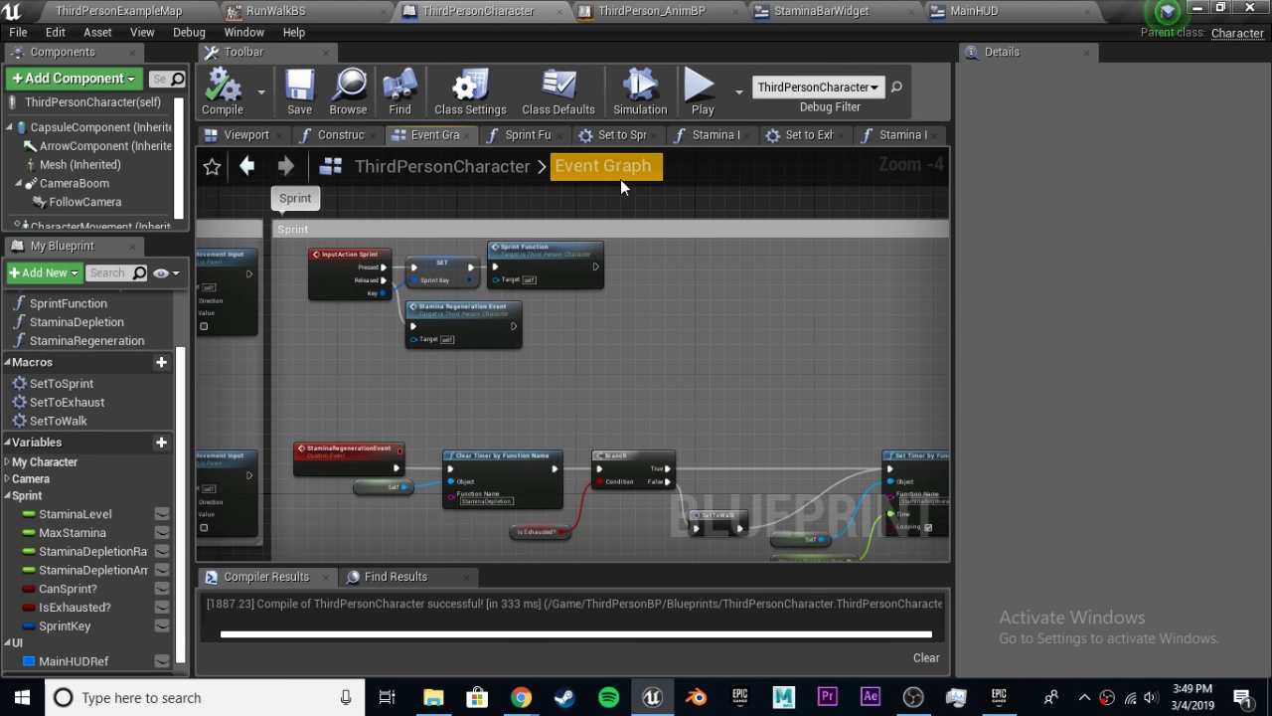
left_click(948, 12)
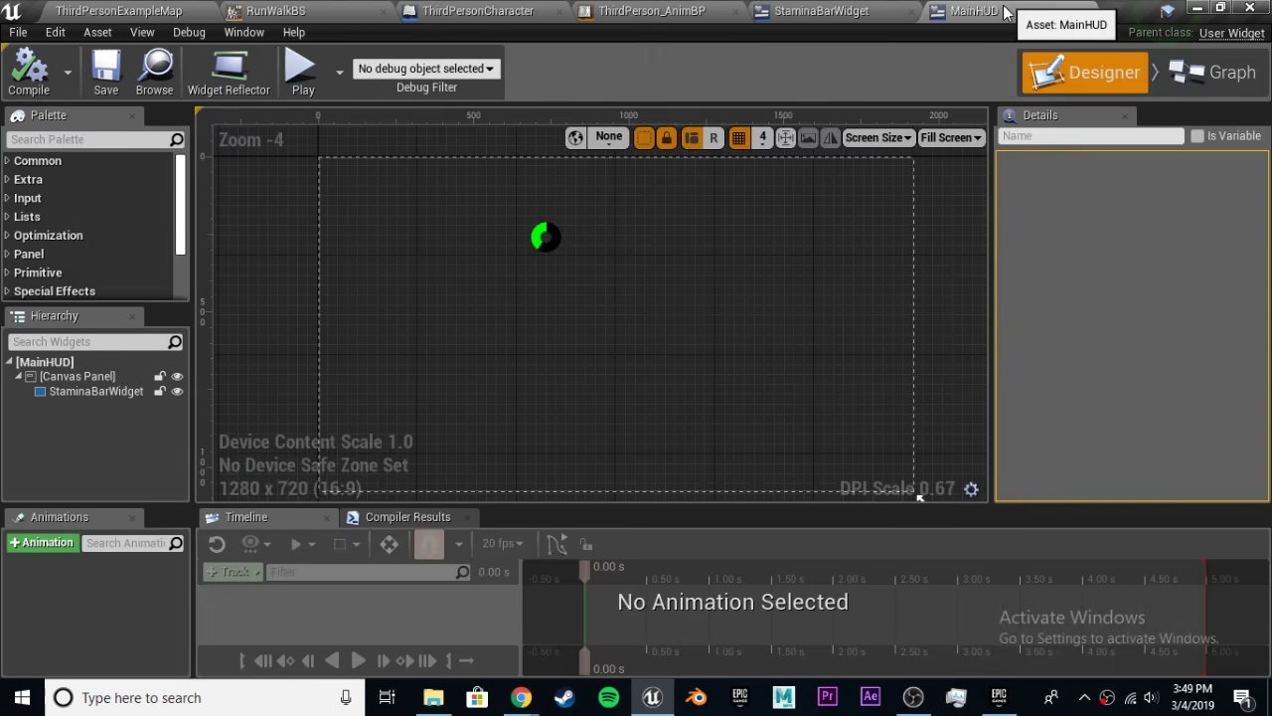
Check the StaminaBarWidget design, then select StaminaBarWidget in the MainHUD Hierarchy.
left_click(817, 11)
left_click(1089, 74)
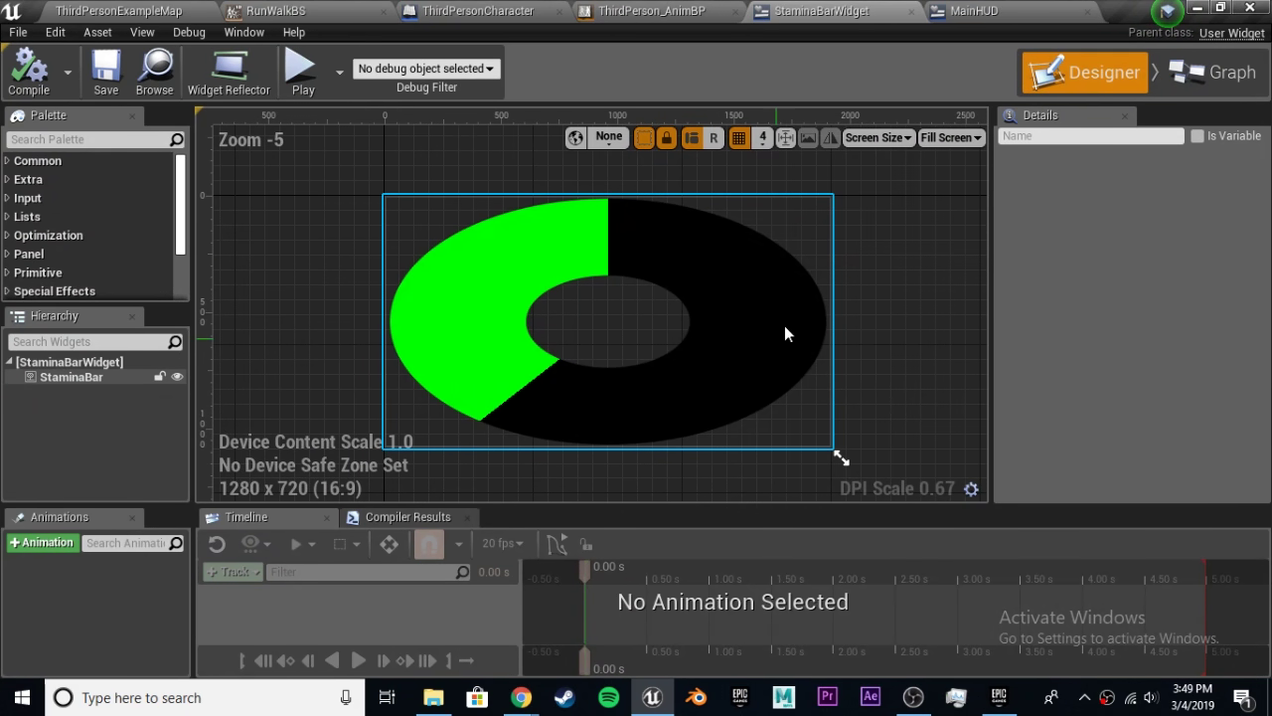
left_click(984, 11)
left_click(530, 231)
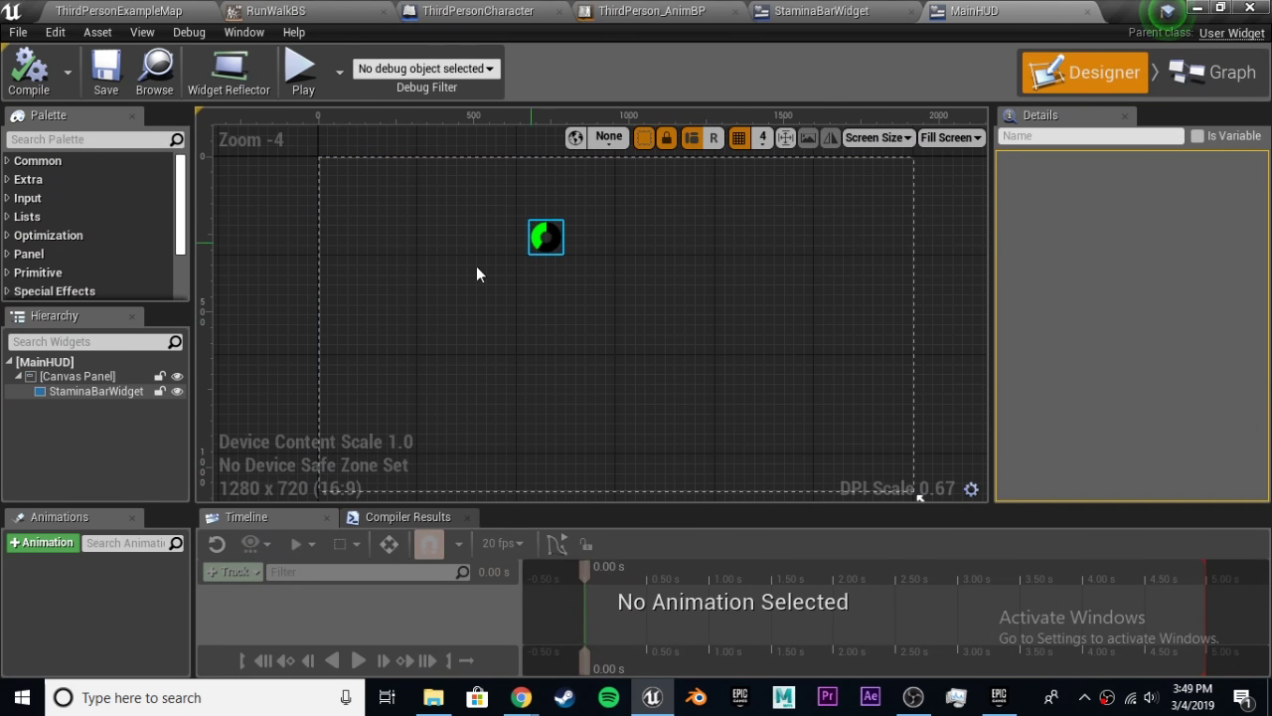
left_click(79, 393)
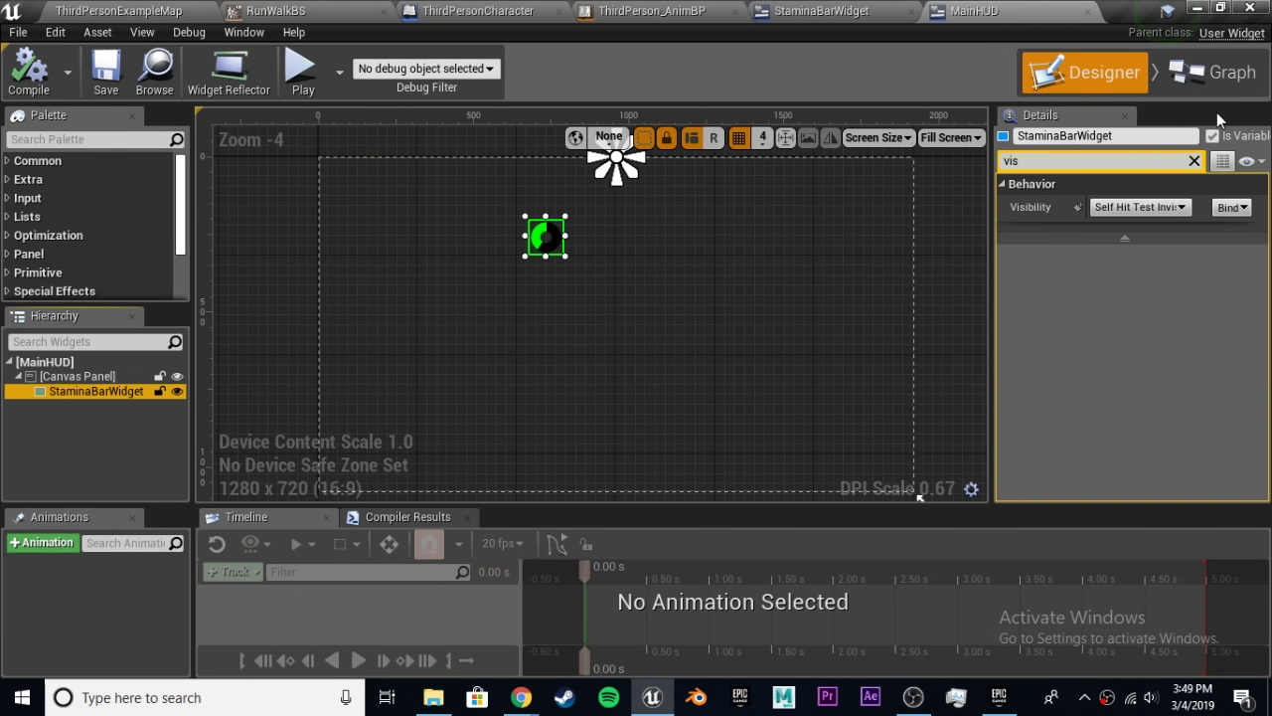
Filter Details by 'vis', set StaminaBarWidget's Visibility to Hidden, then save and compile MainHUD.
left_click(1194, 160)
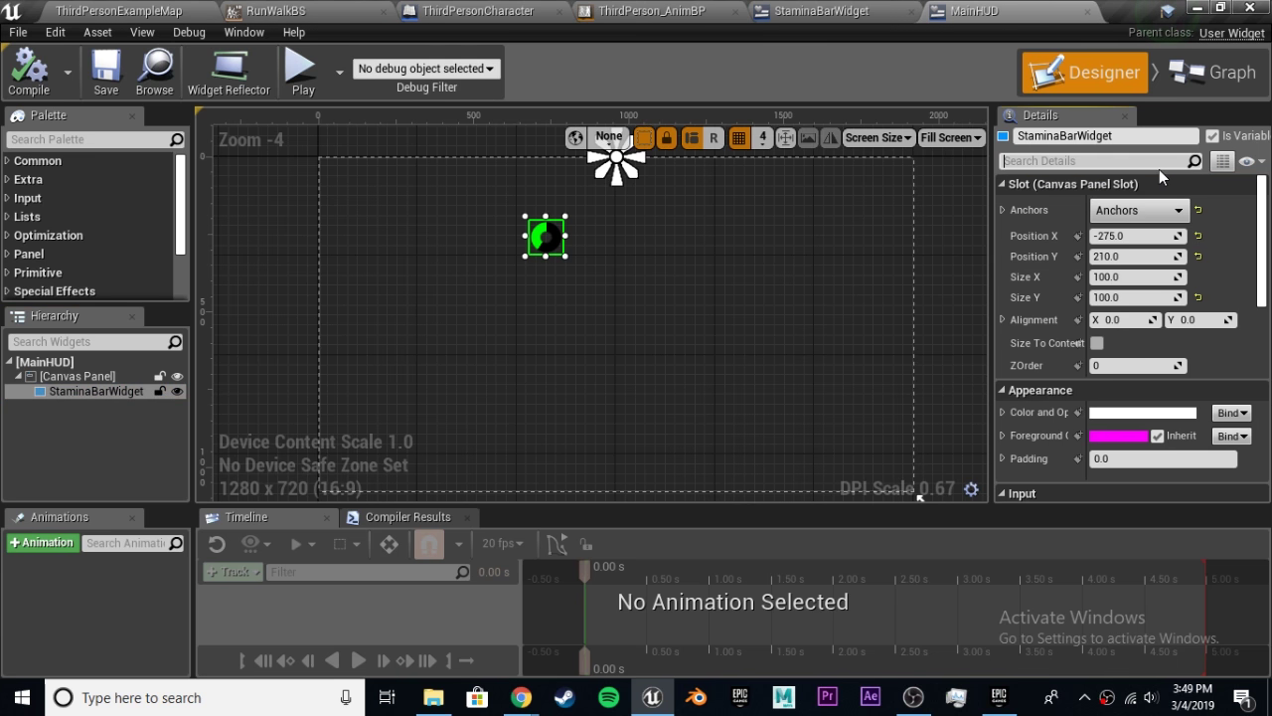
left_click(1151, 160)
type("vis")
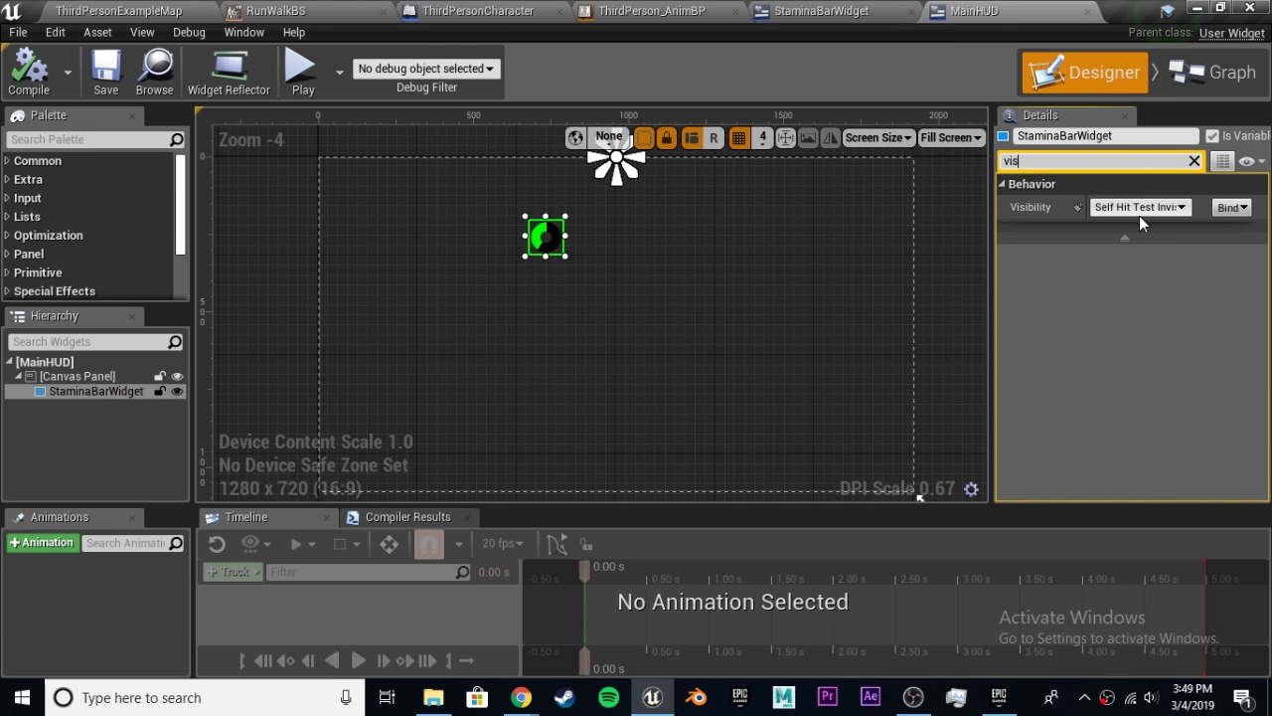
left_click(1139, 222)
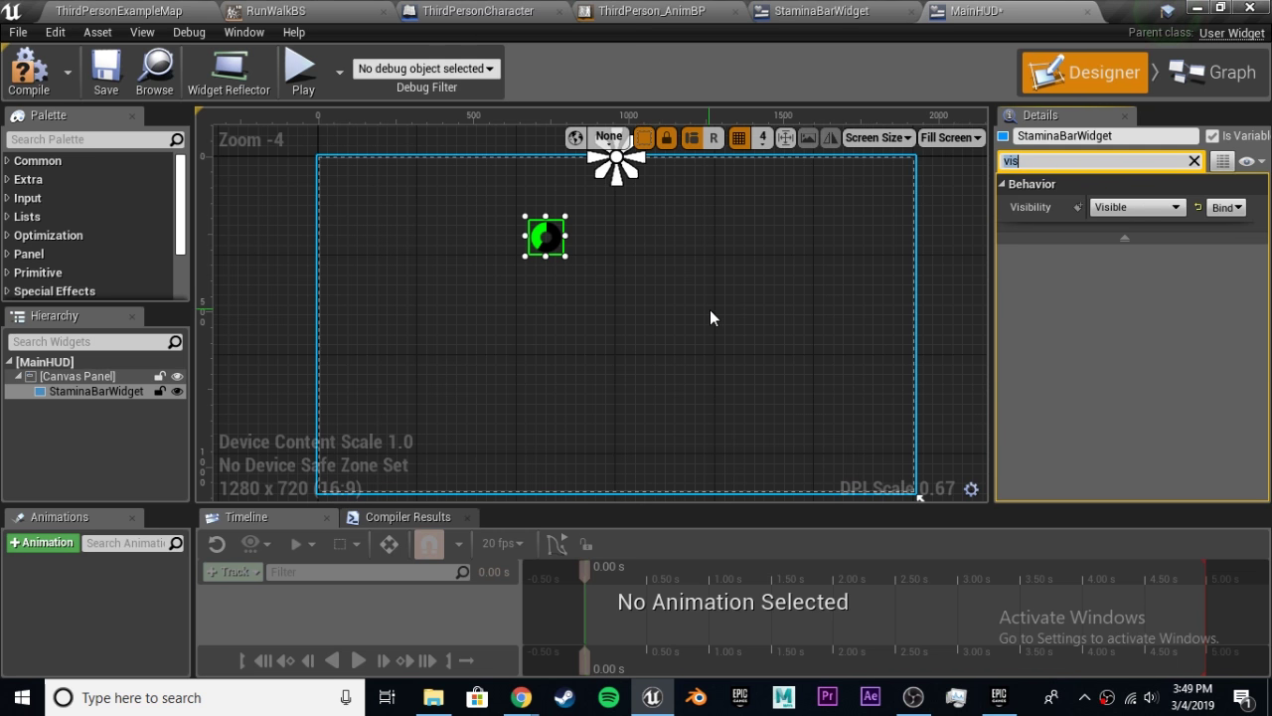
left_click(106, 70)
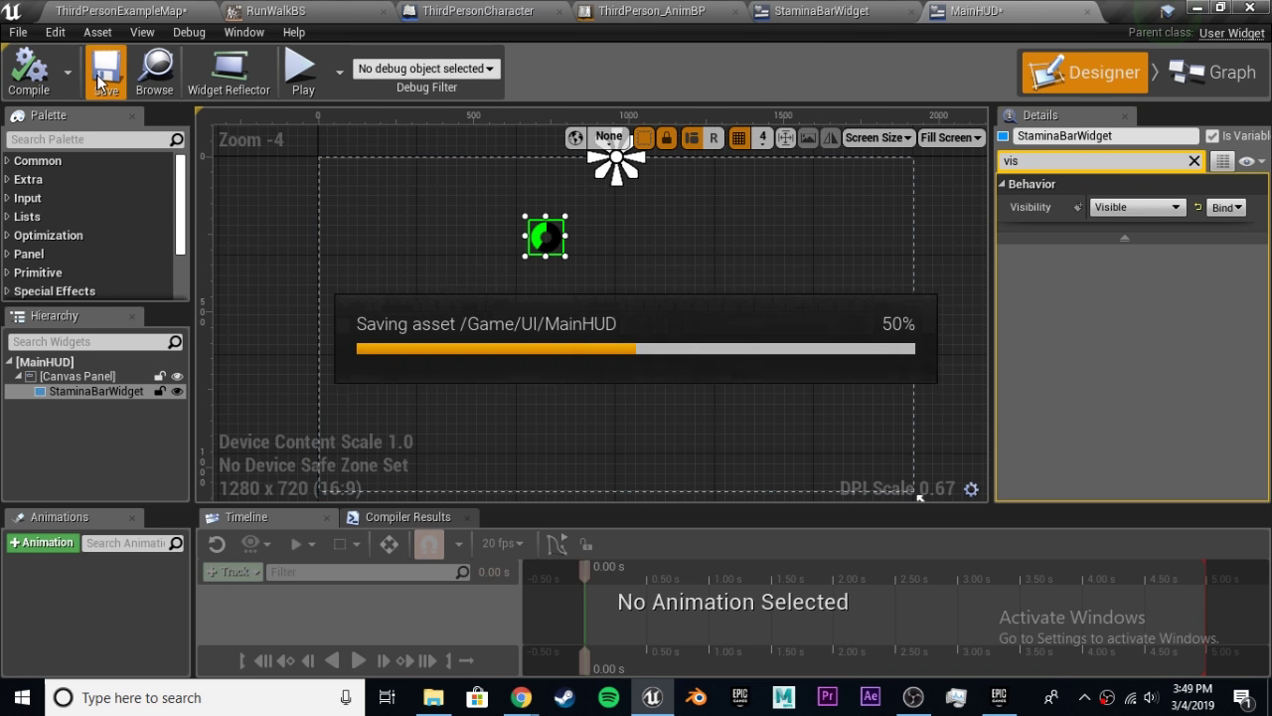
left_click(1134, 208)
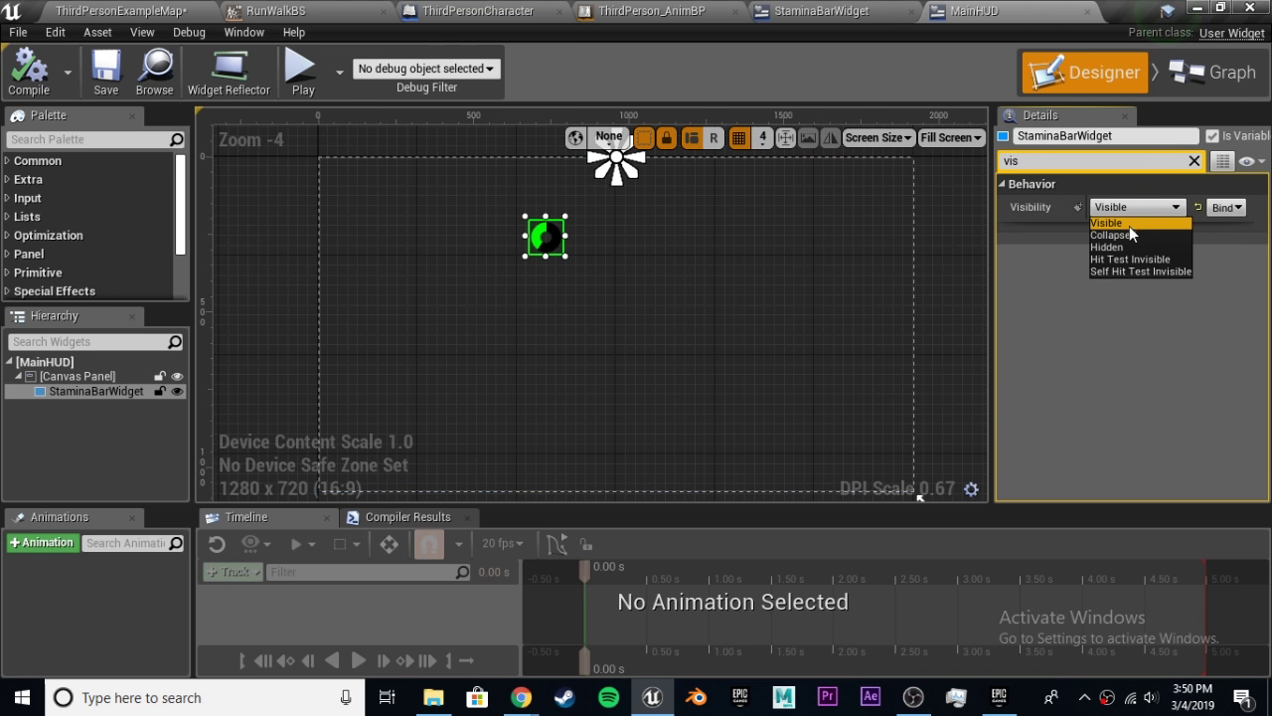
left_click(1124, 329)
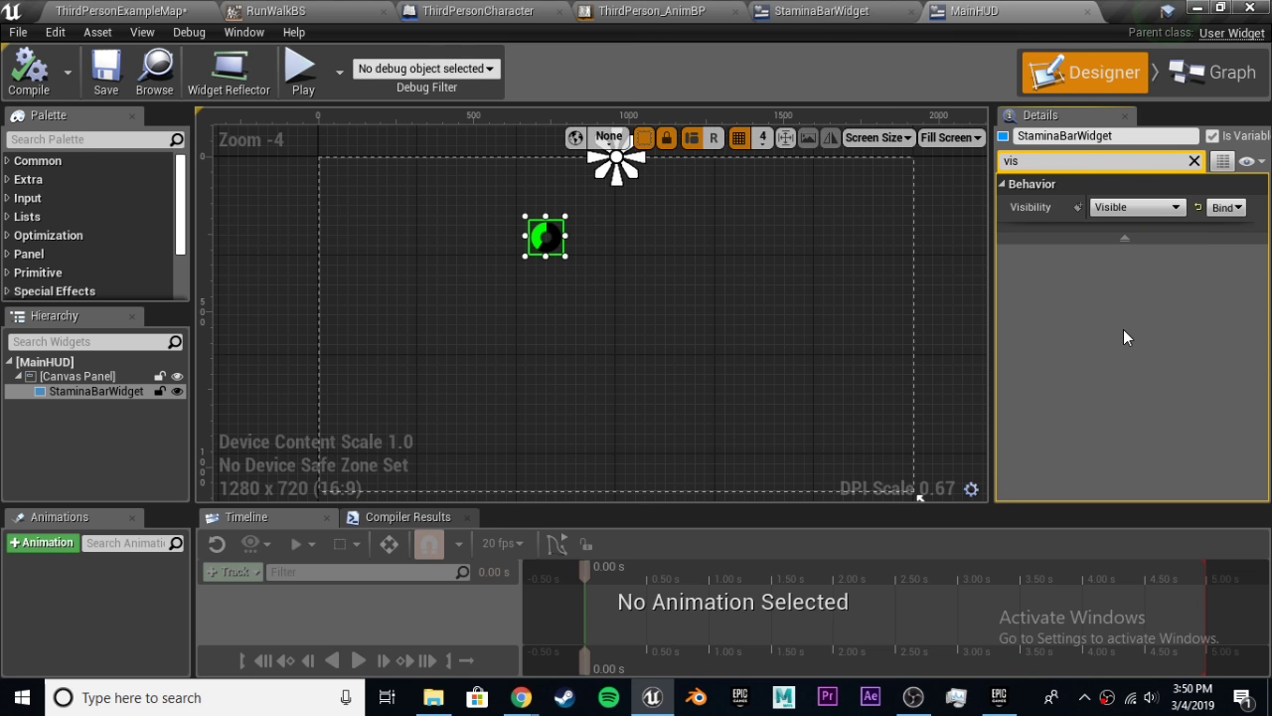
left_click(1145, 210)
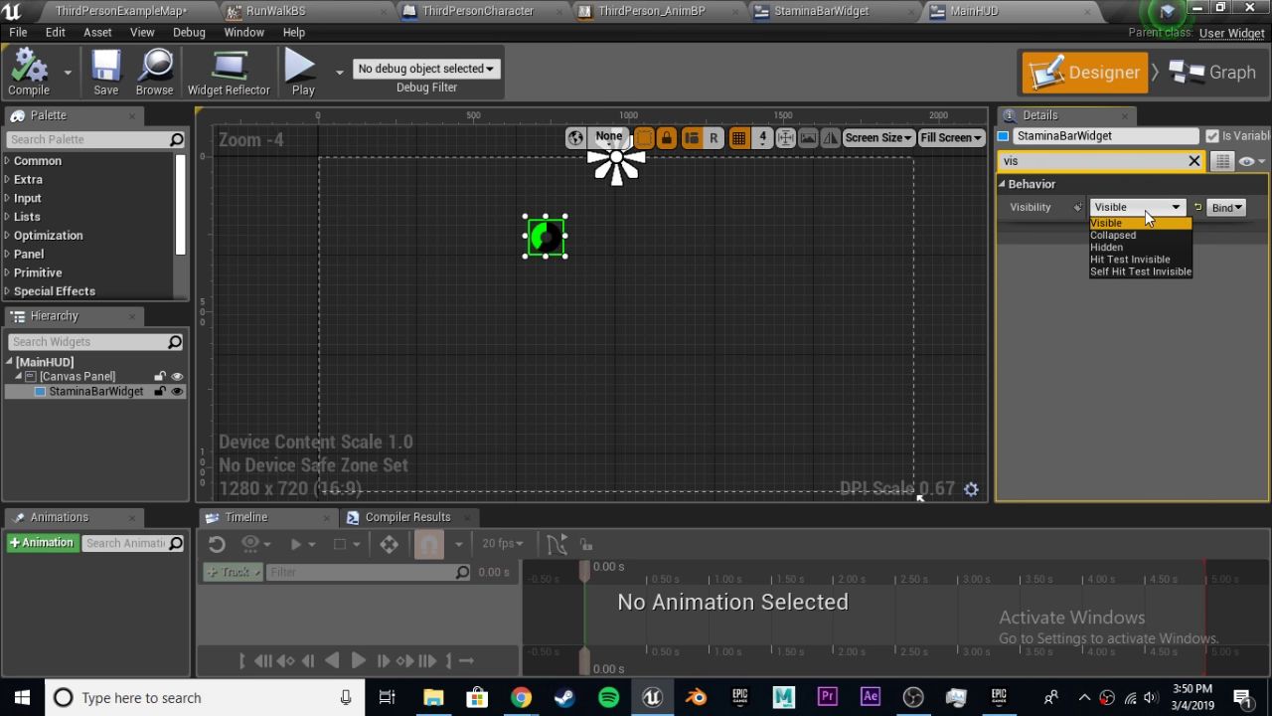
left_click(1136, 288)
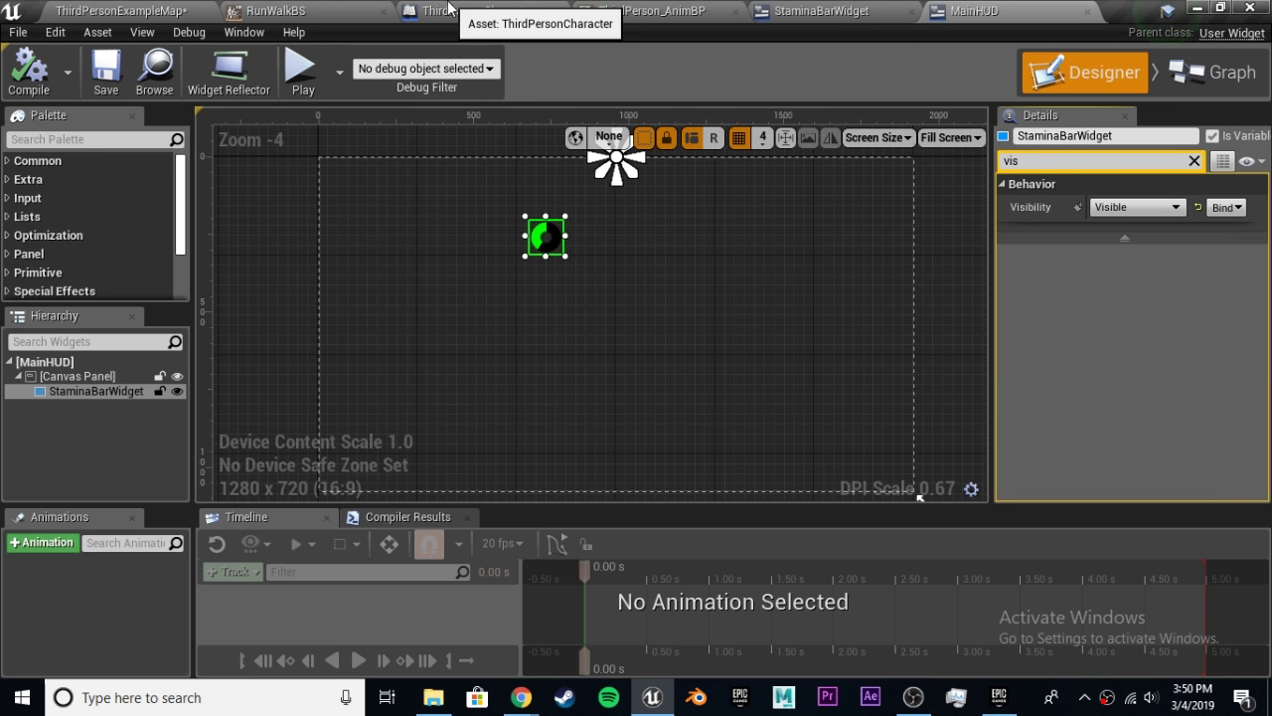
left_click(1161, 208)
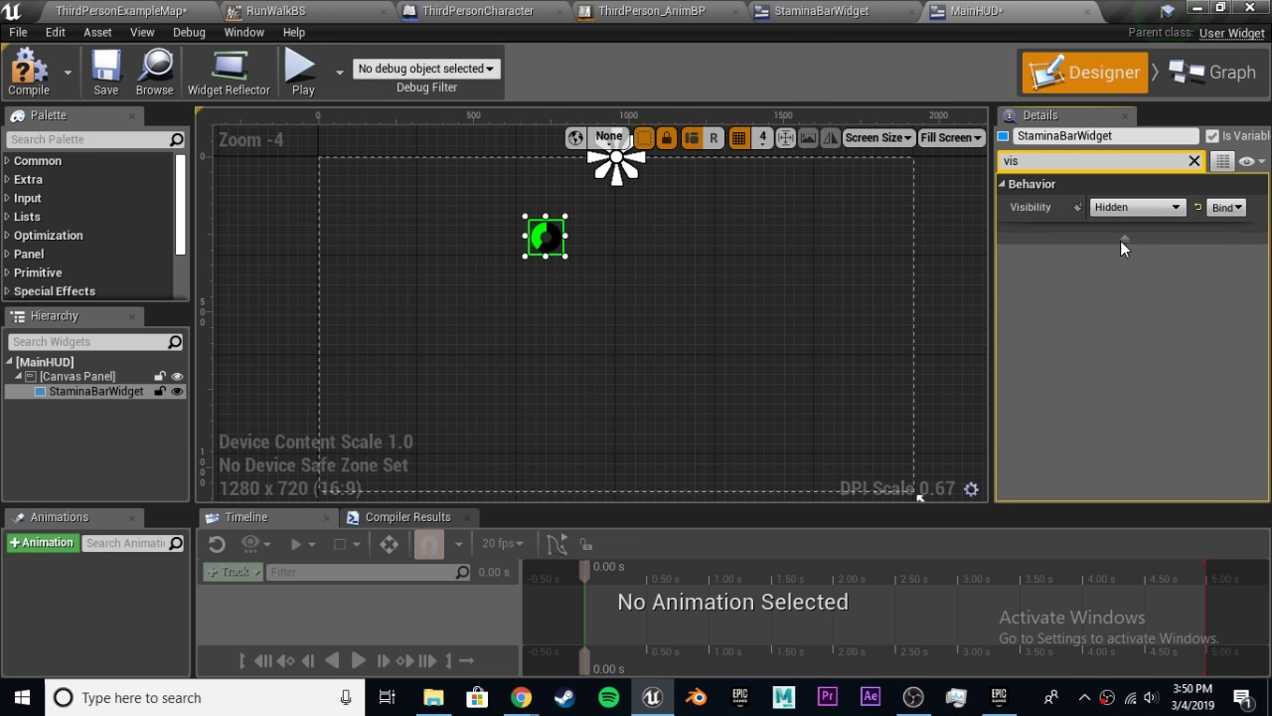
left_click(28, 83)
Add a MainHUDRef getter with a Get StaminaBarWidget node near the Sprint input nodes.
left_click(410, 10)
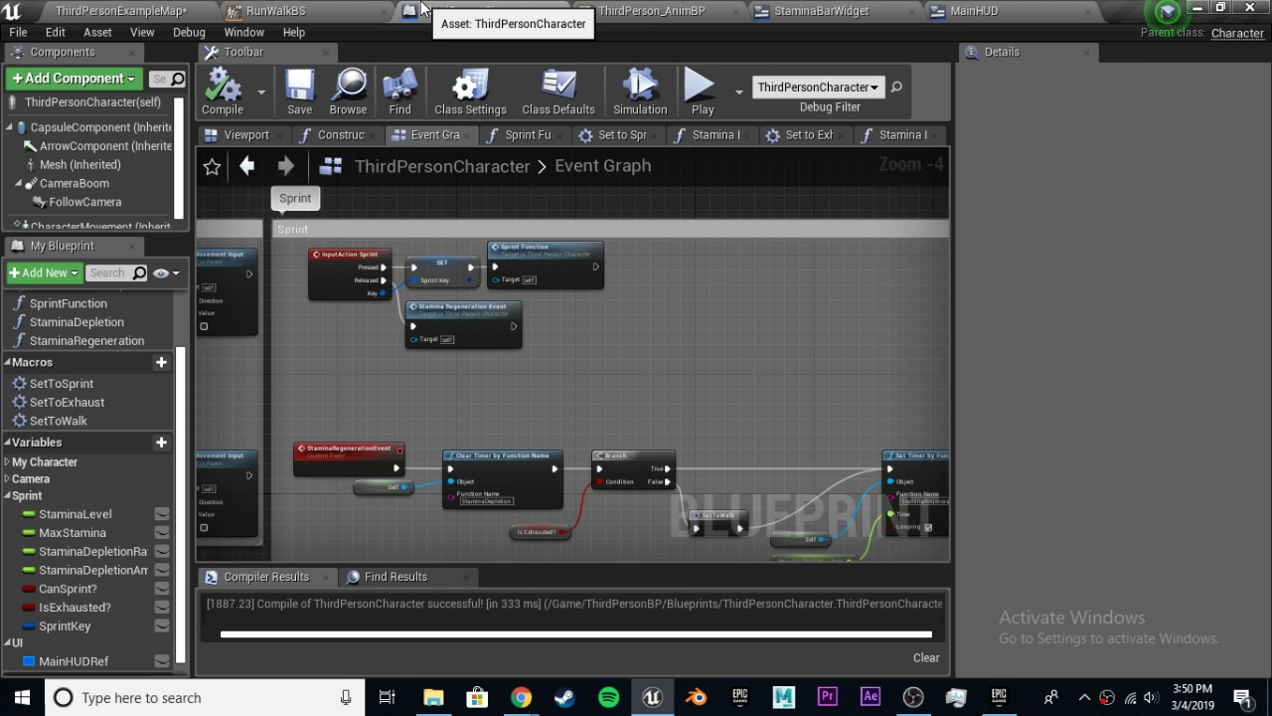
scroll(487, 298, "up", 2)
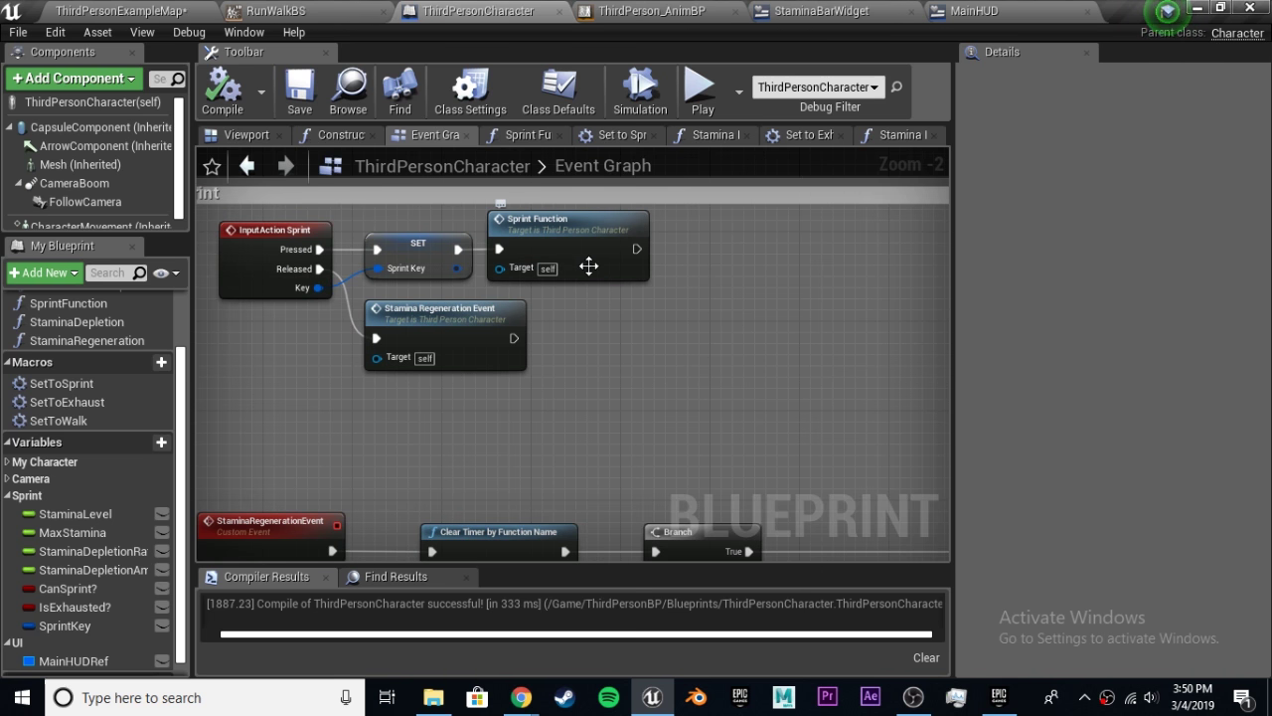
right_click_drag(588, 265, 504, 286)
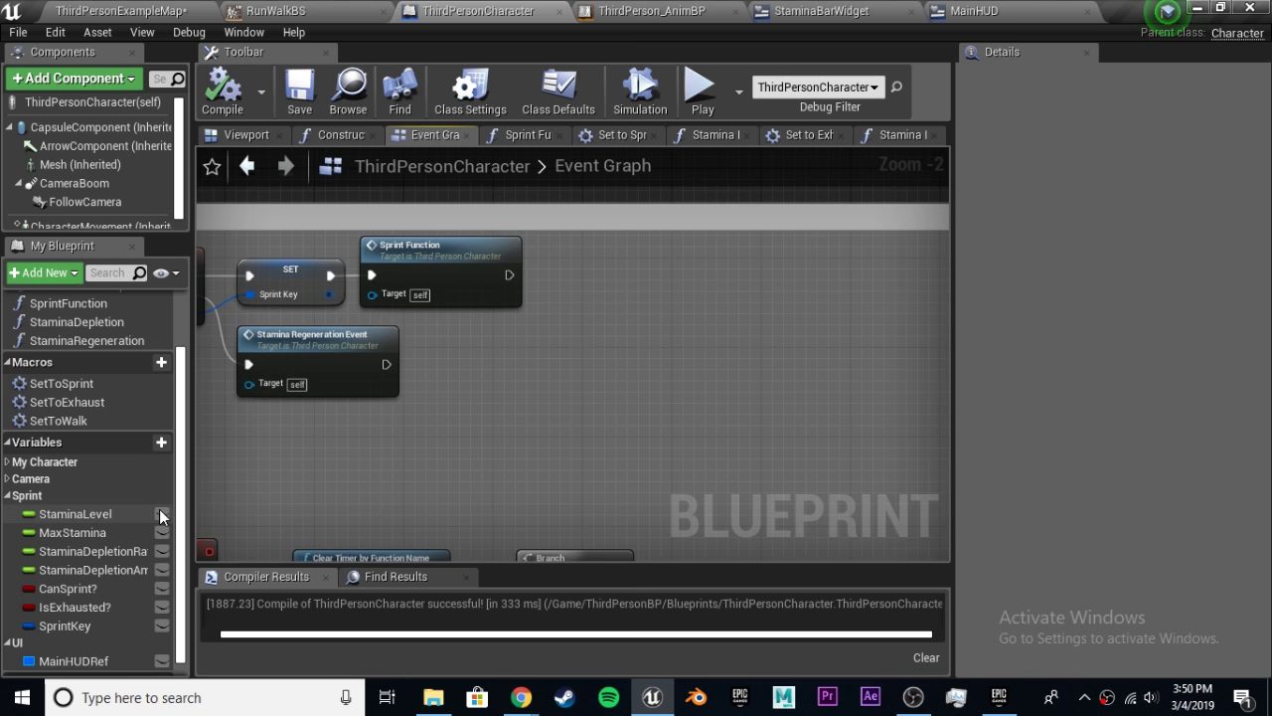
left_click_drag(70, 661, 479, 357)
left_click(525, 340)
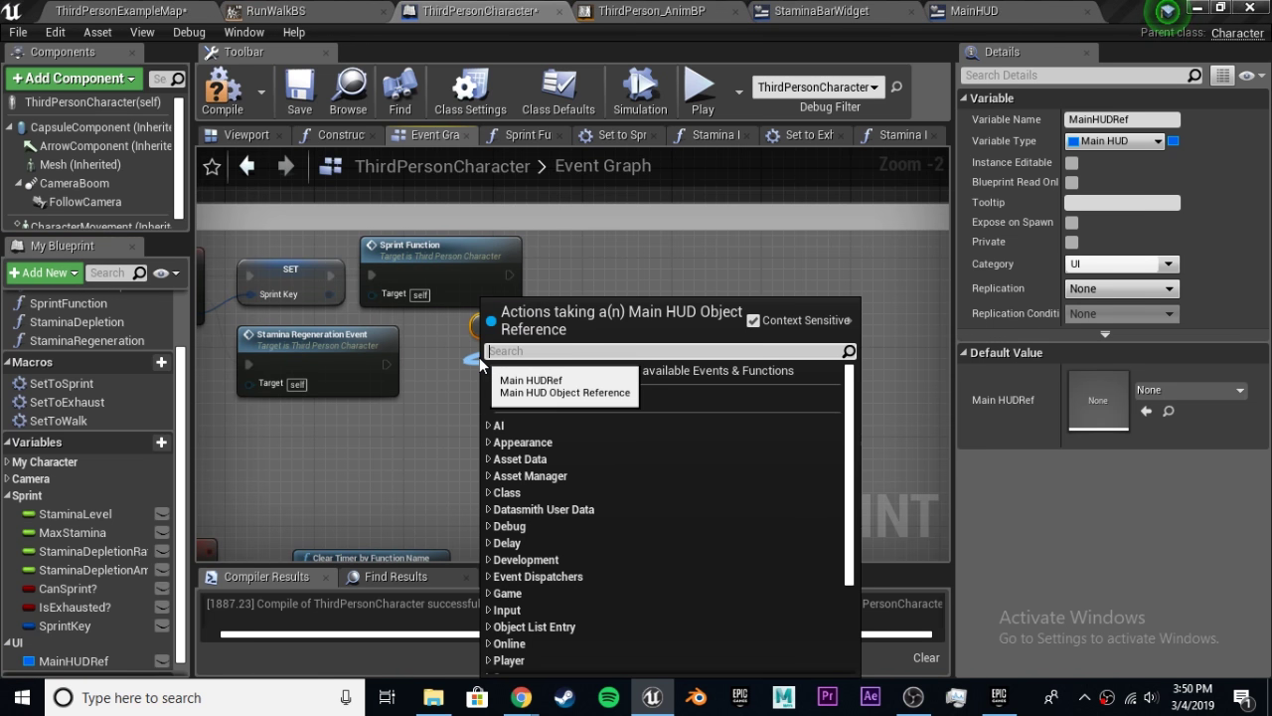
type("stamina")
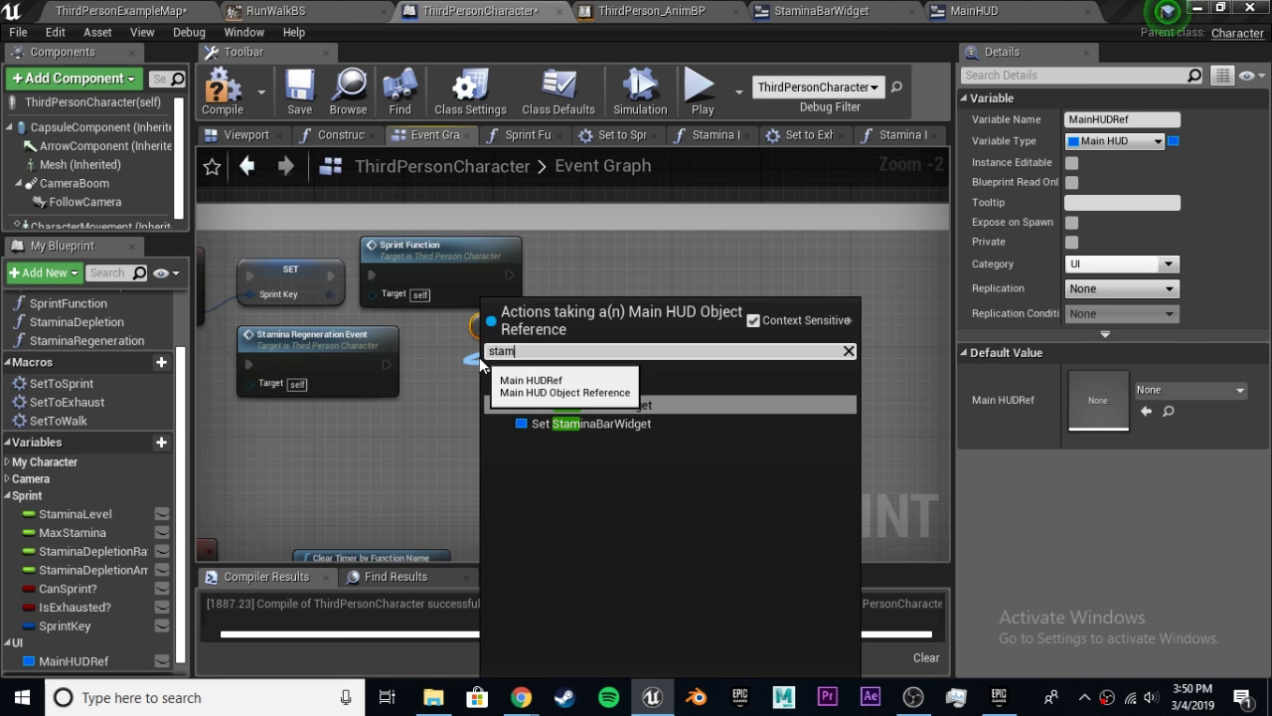
left_click(587, 405)
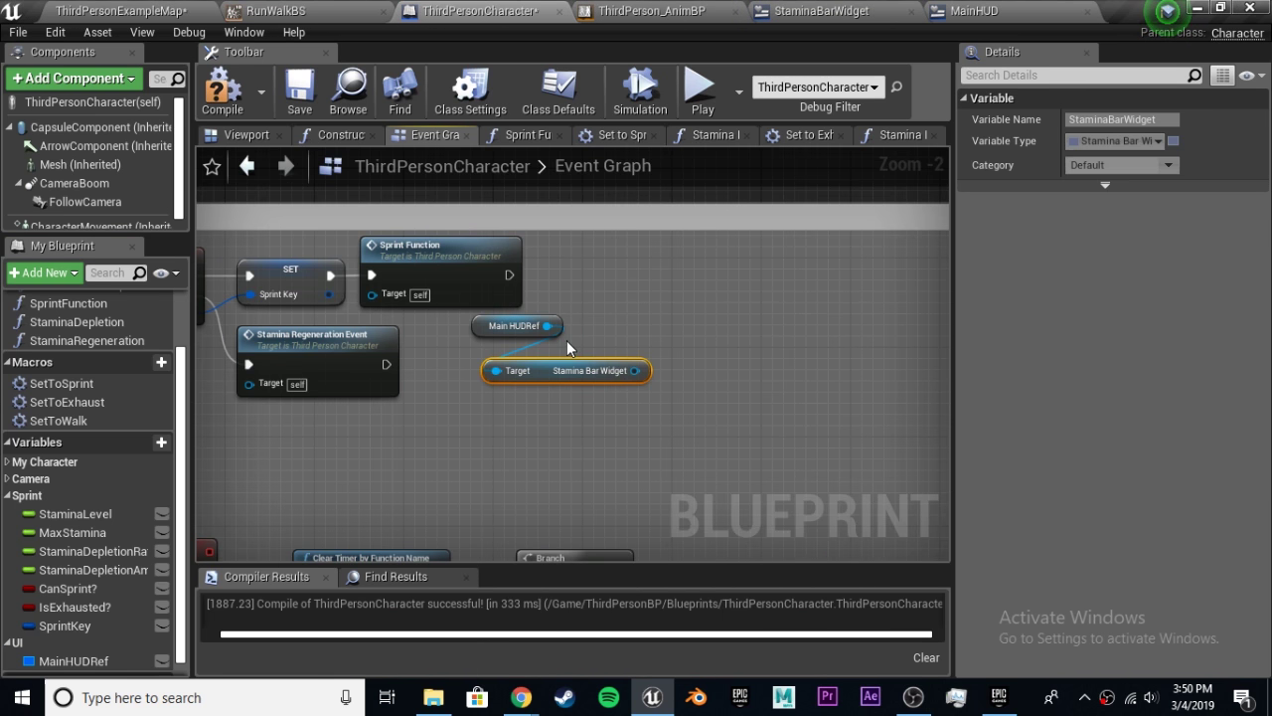
left_click_drag(559, 372, 542, 362)
Add Set Visibility (Visible) after Sprint Function's exec, then compile and save ThirdPersonCharacter.
left_click_drag(624, 359, 645, 310)
type("set vis")
key("Return")
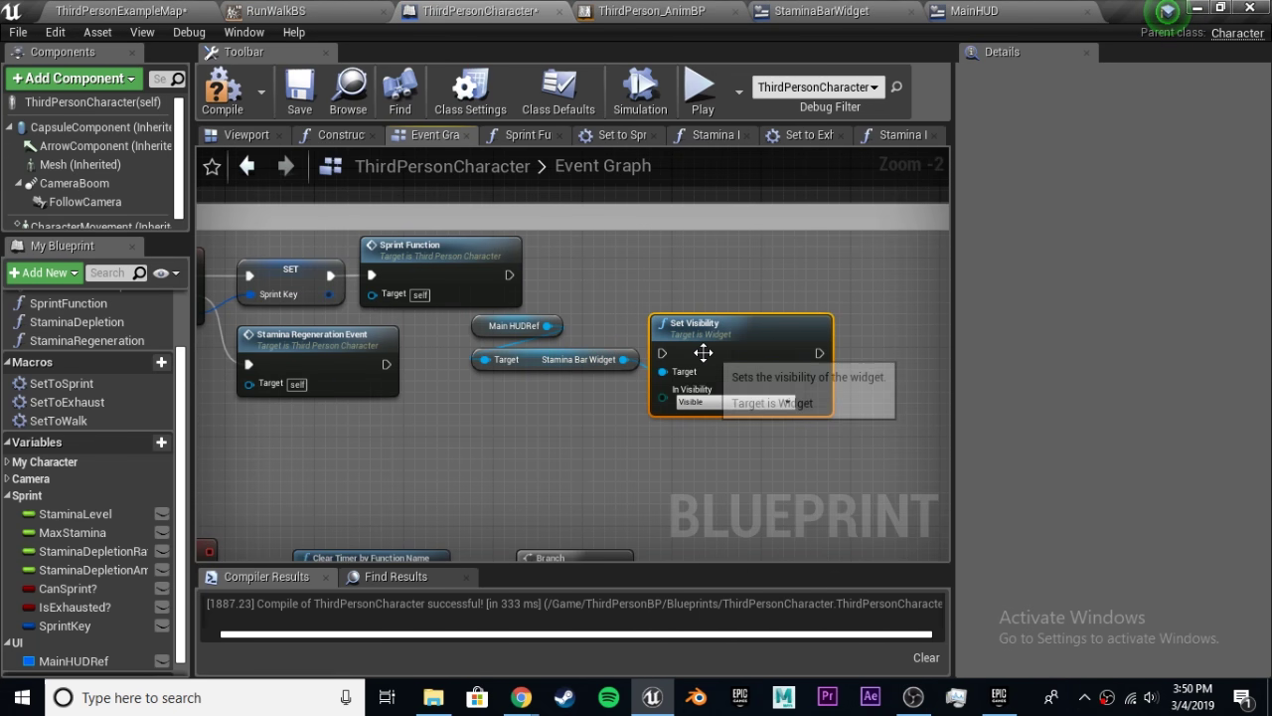
left_click_drag(710, 351, 709, 273)
left_click_drag(510, 274, 649, 275)
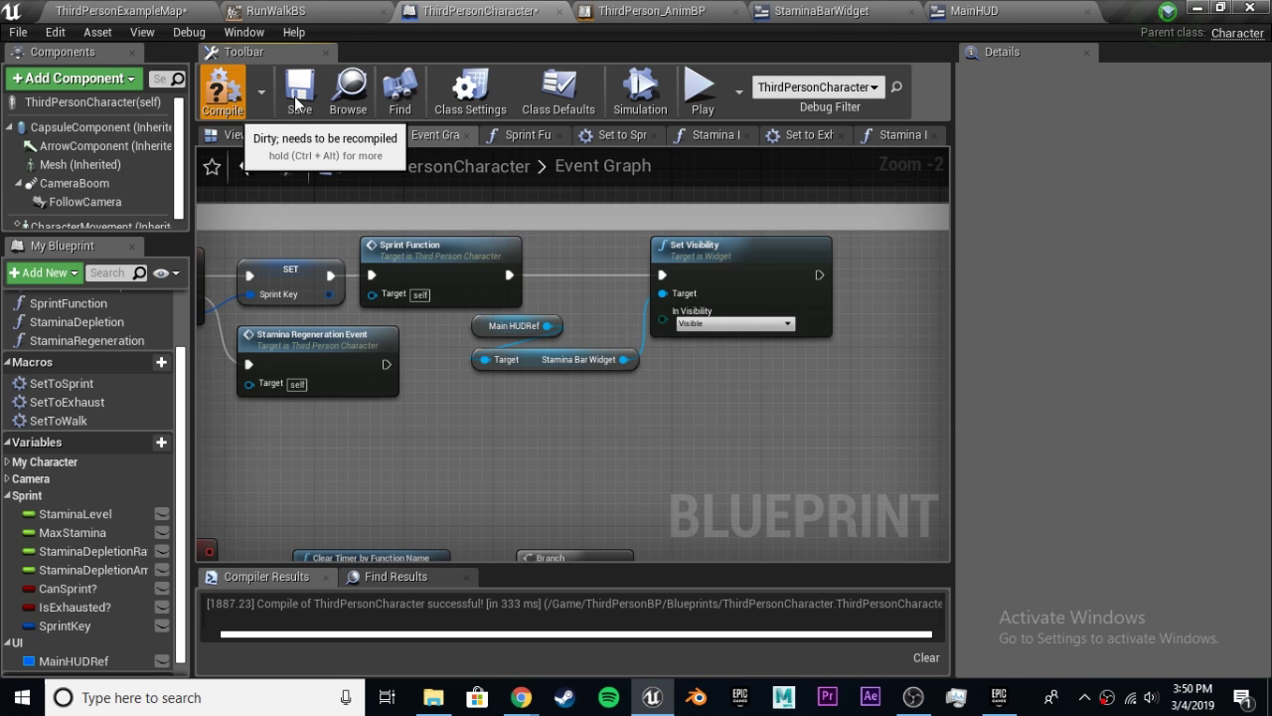
left_click(223, 91)
left_click(299, 89)
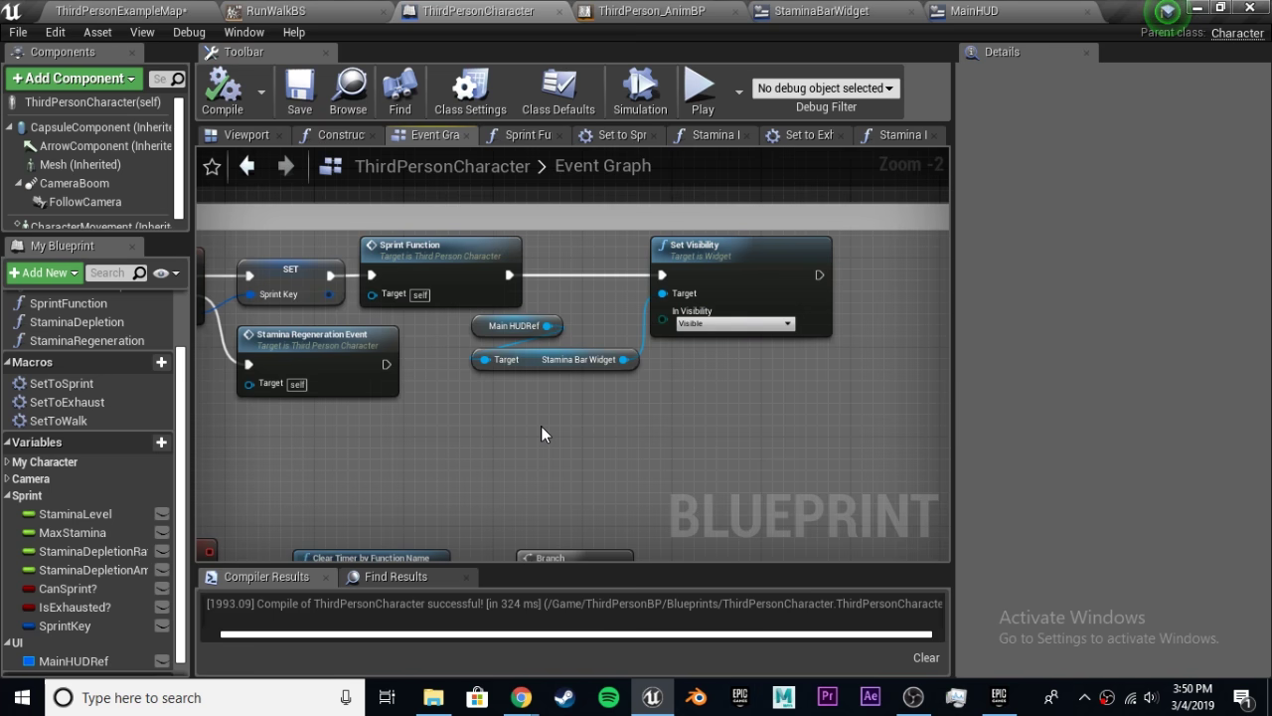
right_click_drag(540, 425, 367, 236)
right_click_drag(583, 266, 445, 377)
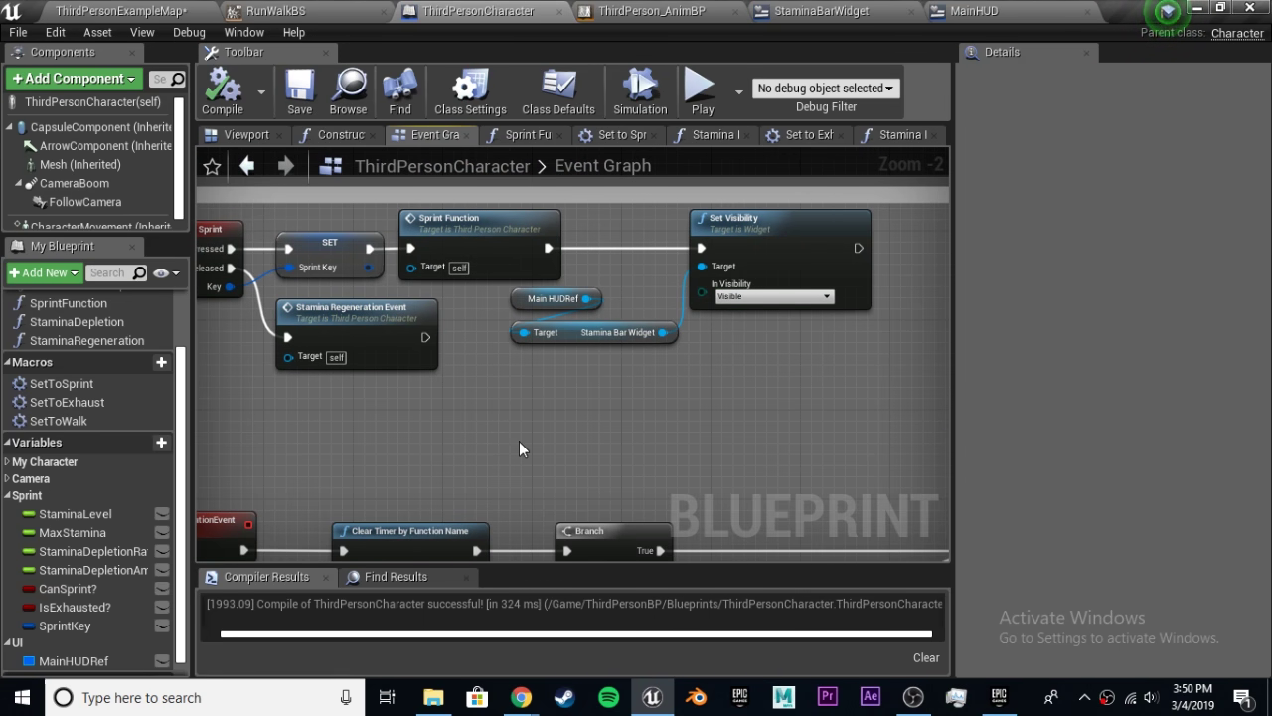
Open the Stamina Regeneration function graph and pan to its SET and Clear Timer nodes.
right_click_drag(572, 455, 650, 231)
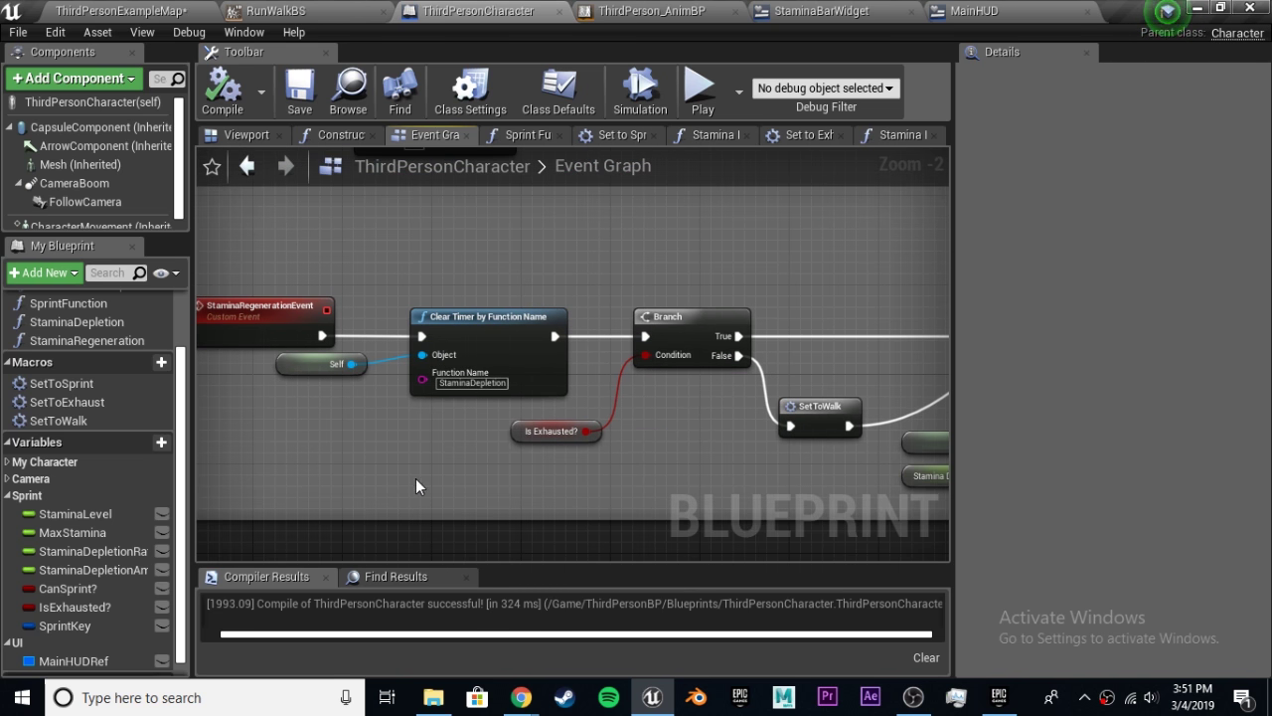
right_click_drag(640, 482, 221, 461)
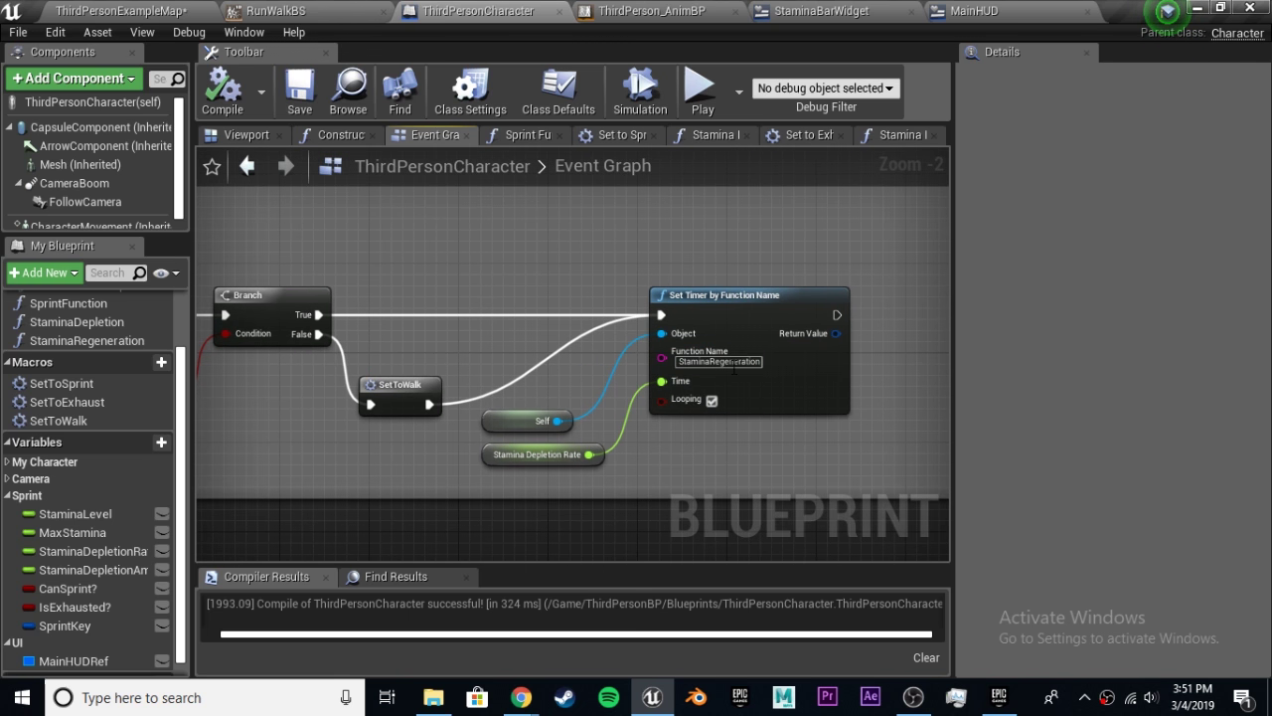
left_click(900, 135)
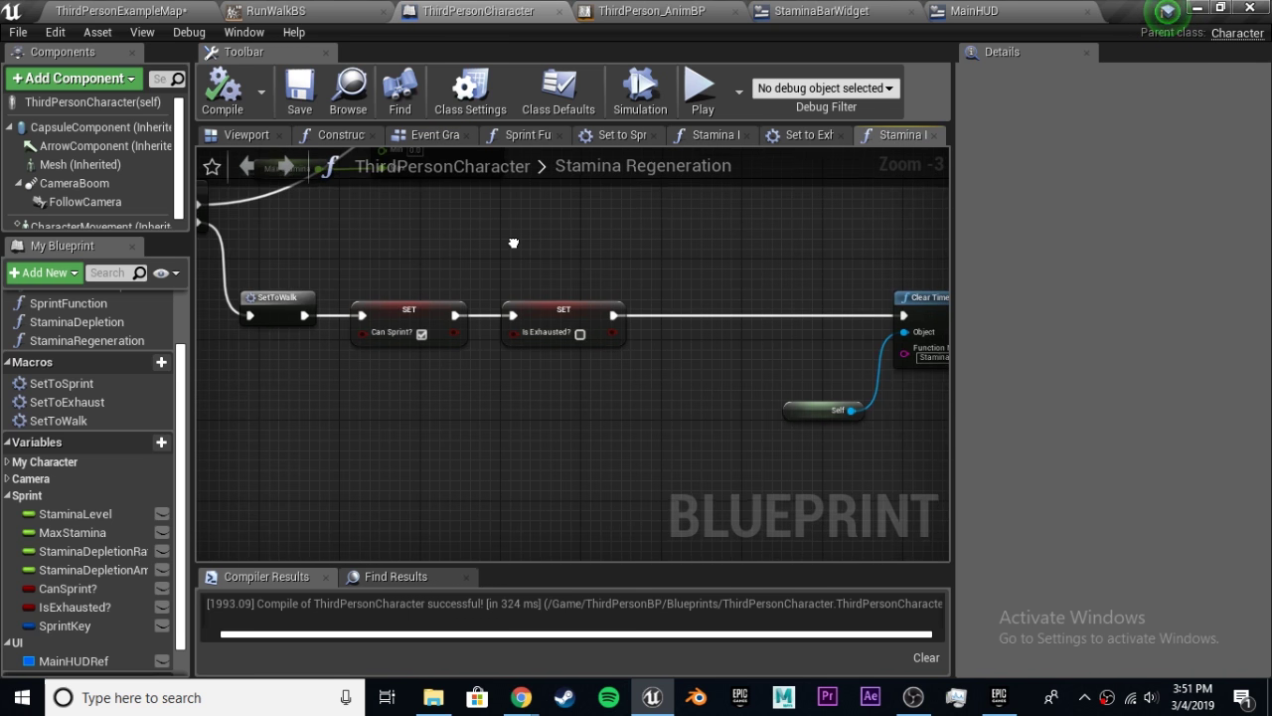
right_click_drag(893, 338, 932, 379)
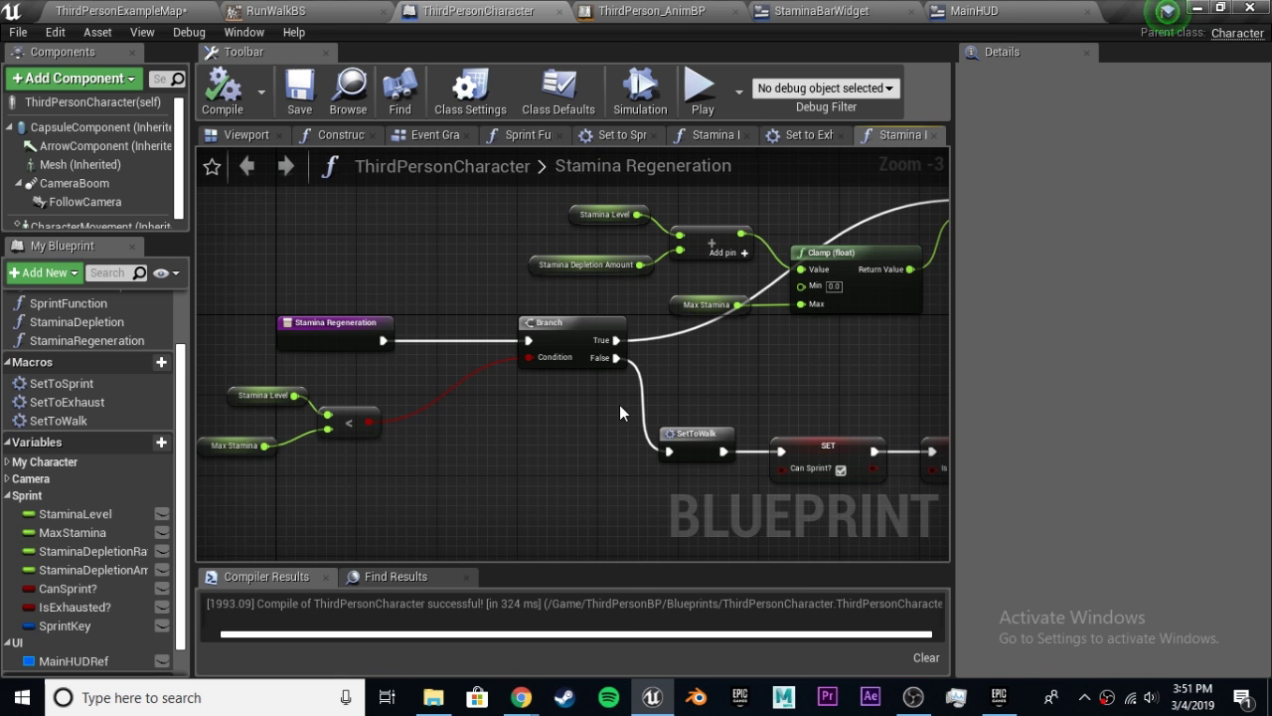
right_click_drag(619, 412, 516, 317)
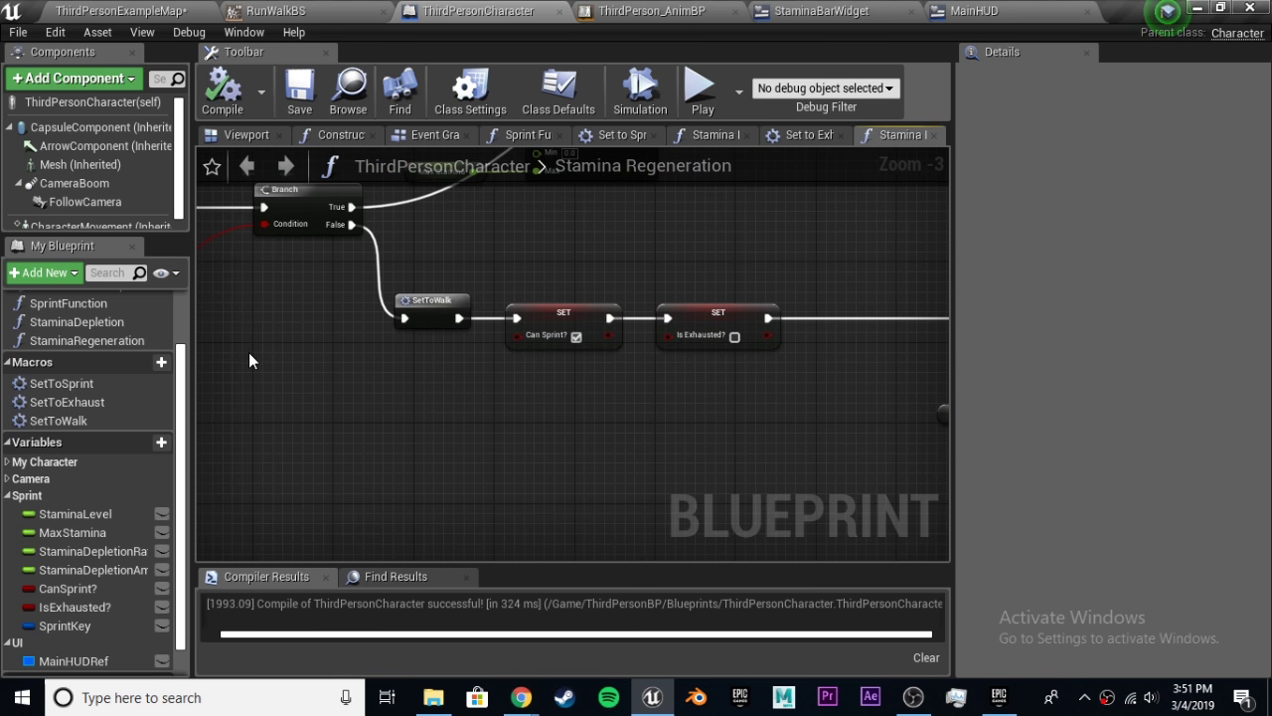
right_click_drag(249, 352, 397, 278)
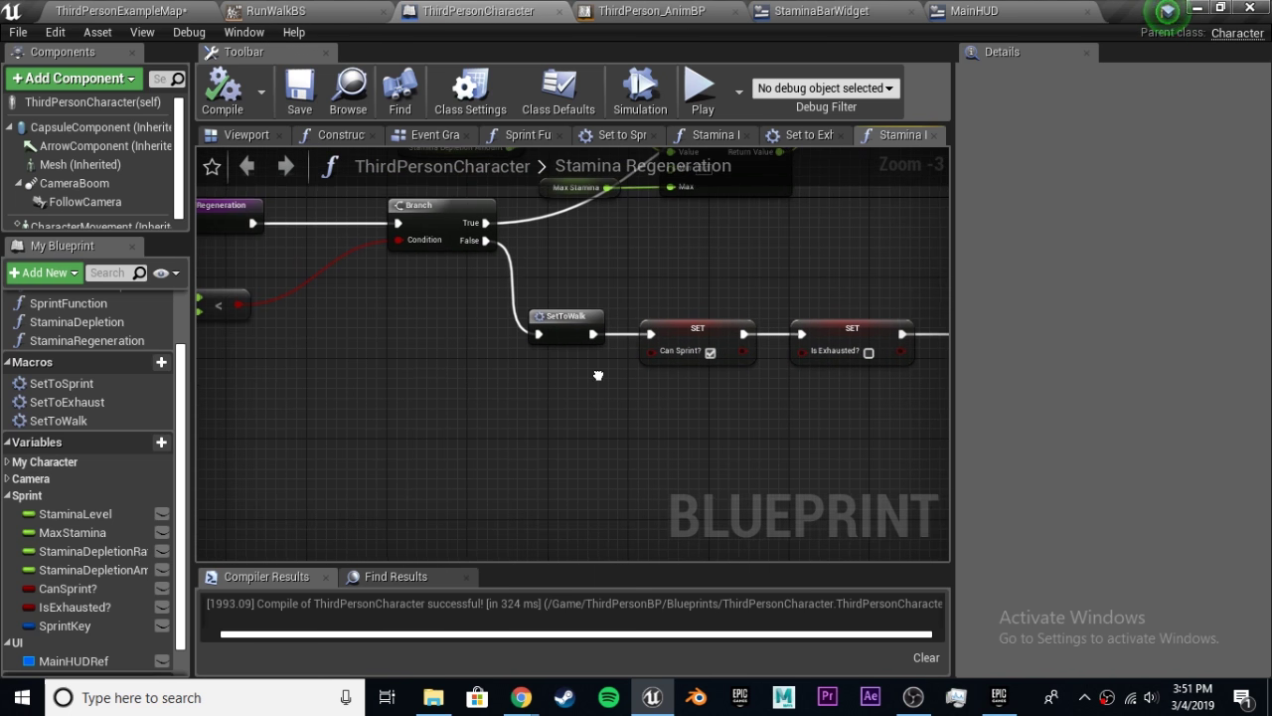
right_click_drag(497, 346, 318, 366)
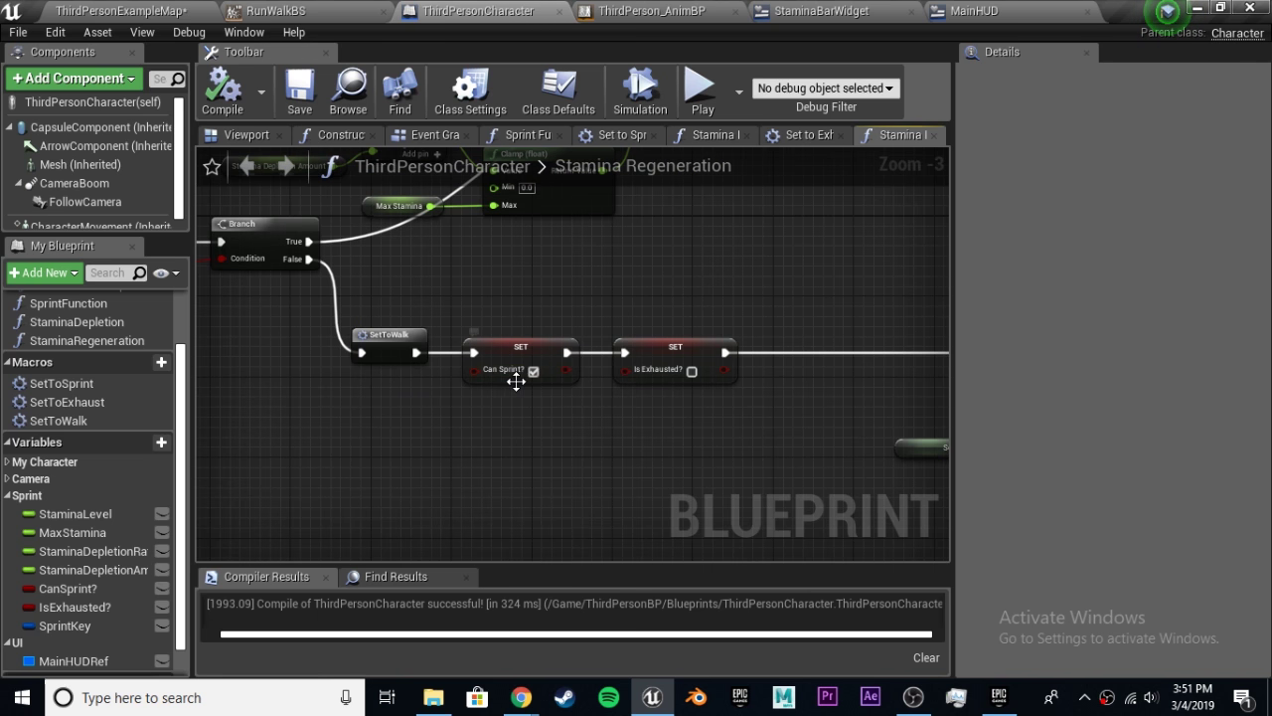
right_click_drag(825, 423, 510, 407)
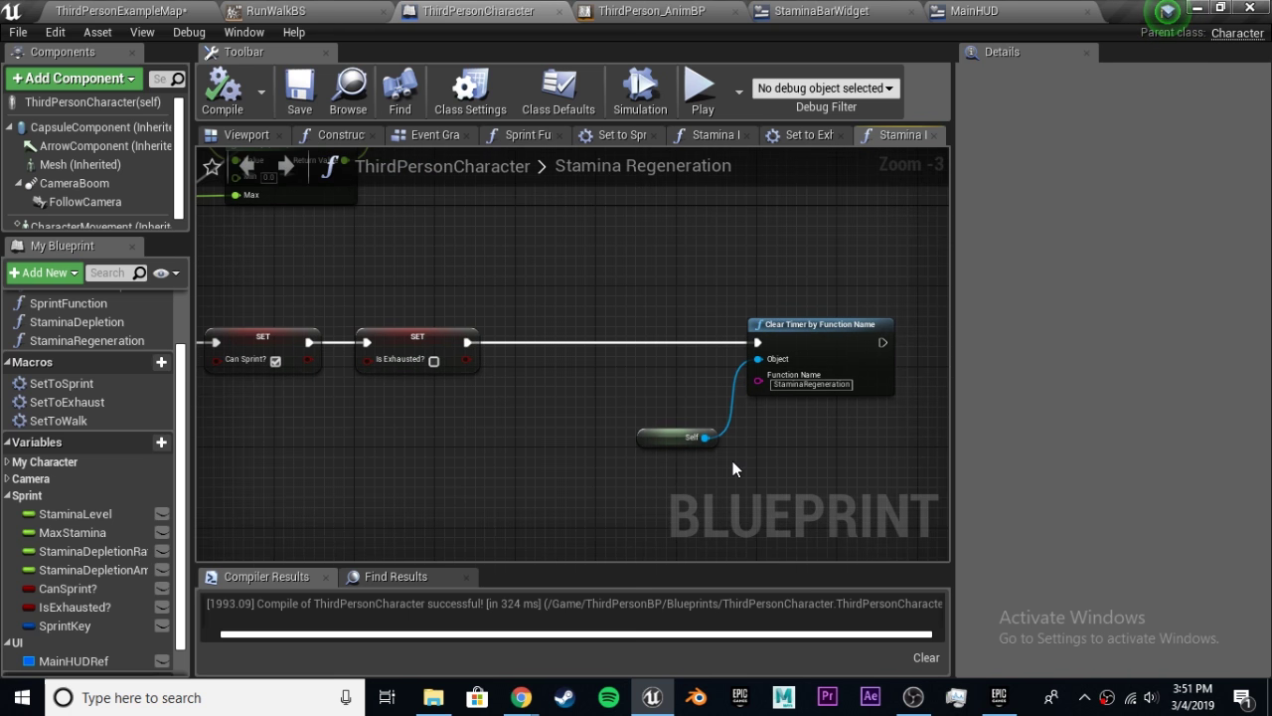
Add a Main HUDRef getter and a Get StaminaBarWidget node from it.
left_click_drag(73, 660, 387, 380)
left_click(428, 401)
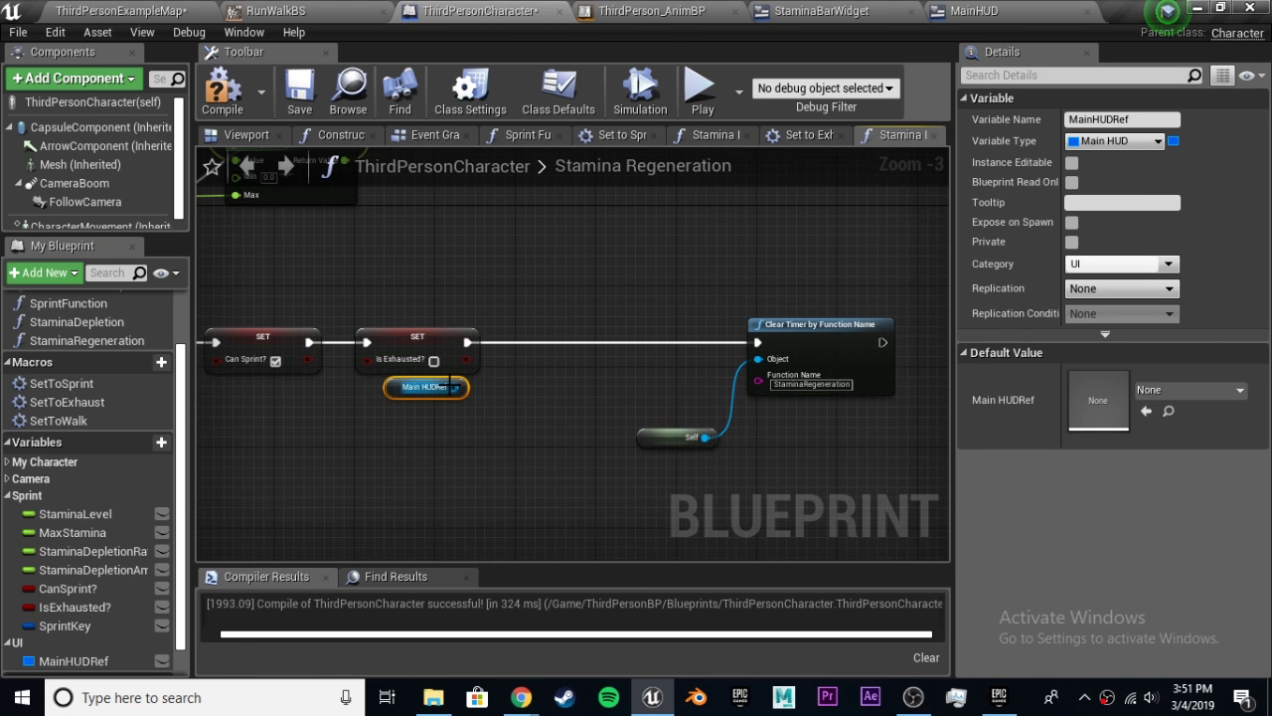
left_click_drag(402, 437, 400, 419)
type("get stam")
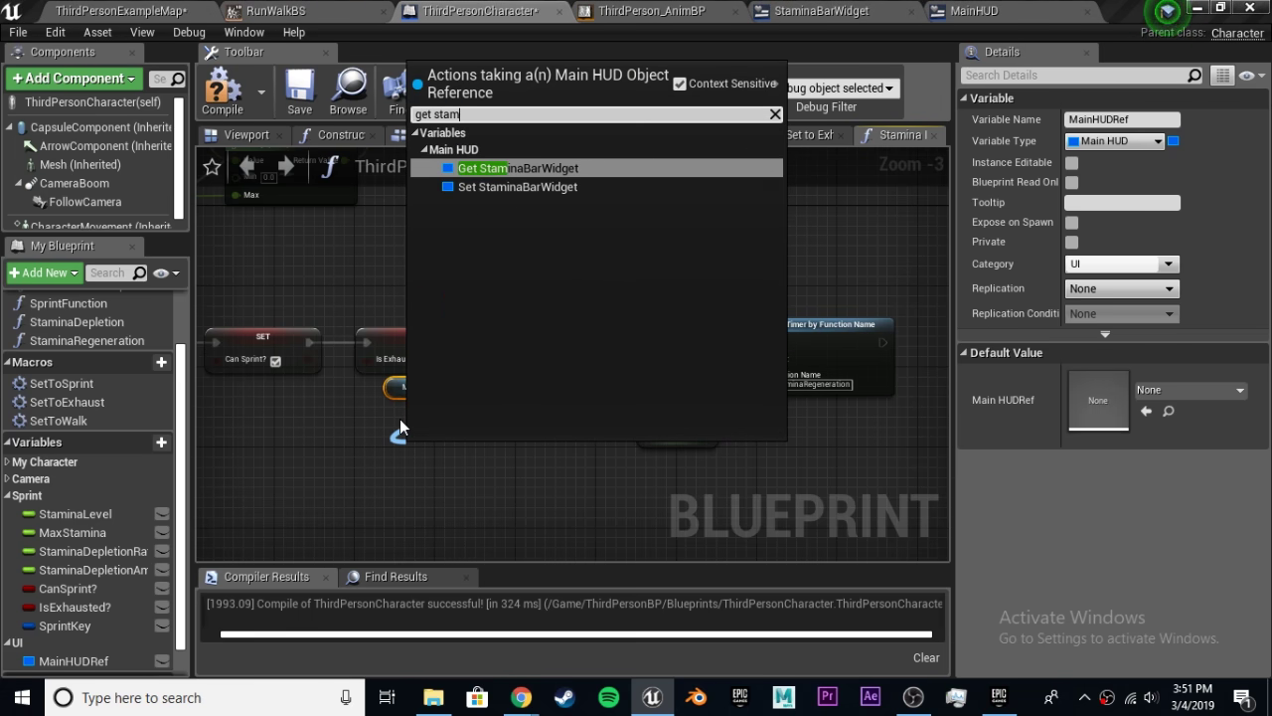
key("Return")
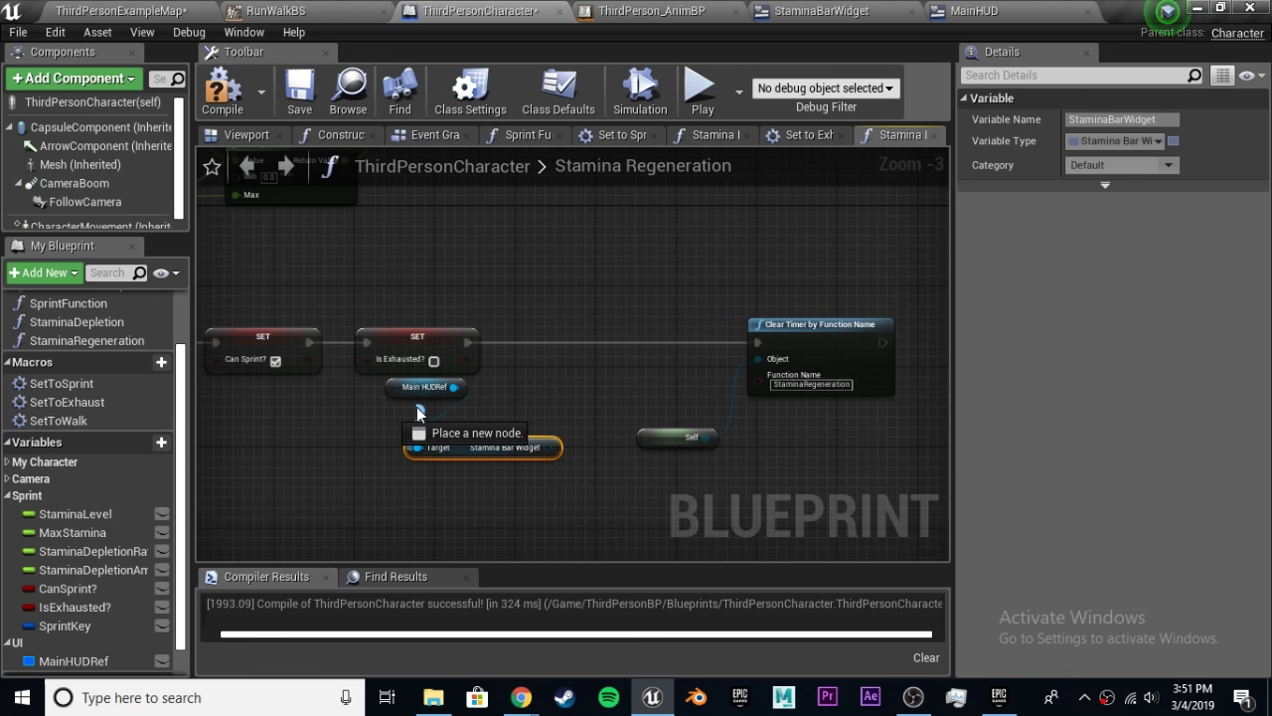
left_click_drag(459, 444, 419, 424)
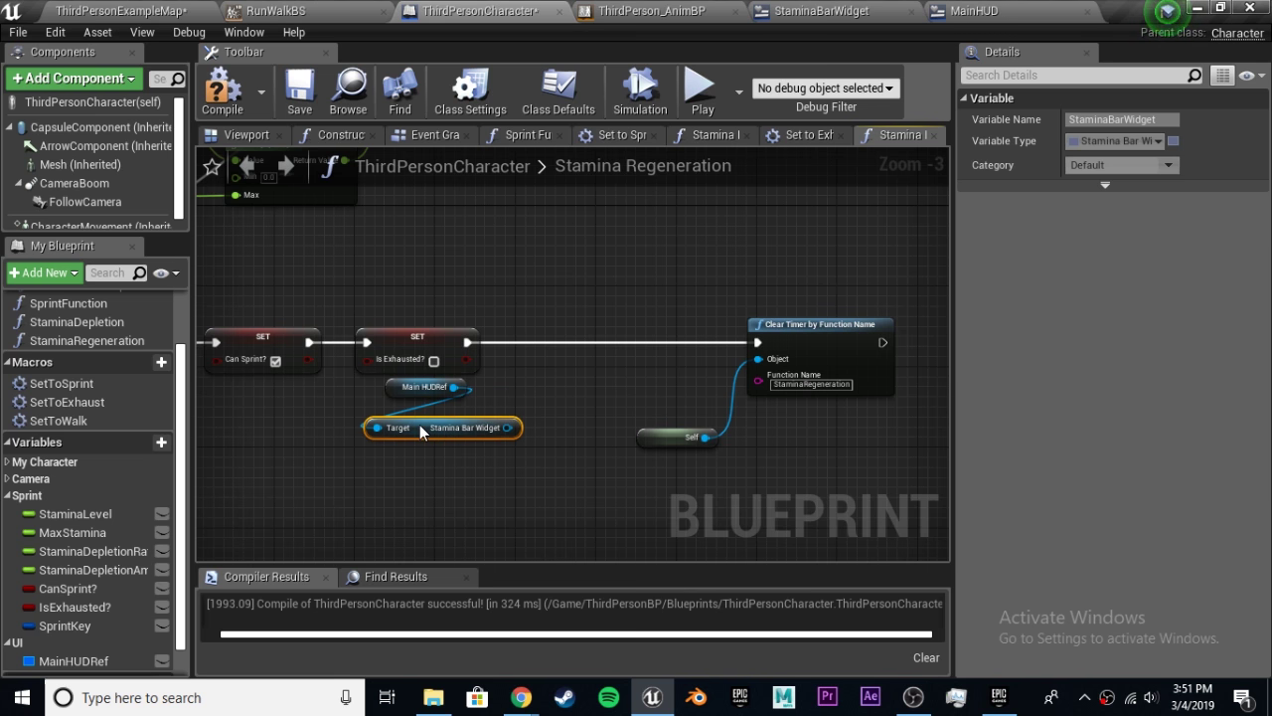
Insert a Set Visibility node set to Hidden between SET and Clear Timer.
left_click_drag(507, 428, 562, 353)
type("set visi")
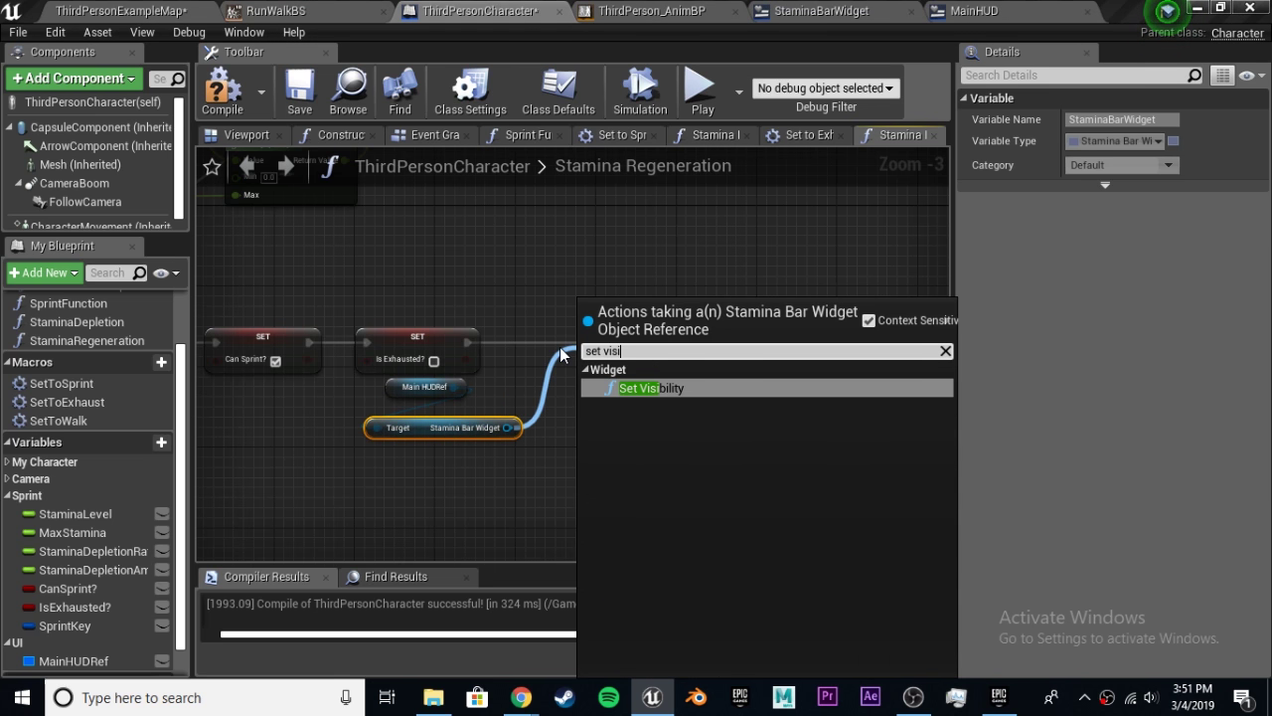
key("Return")
left_click_drag(668, 334, 610, 334)
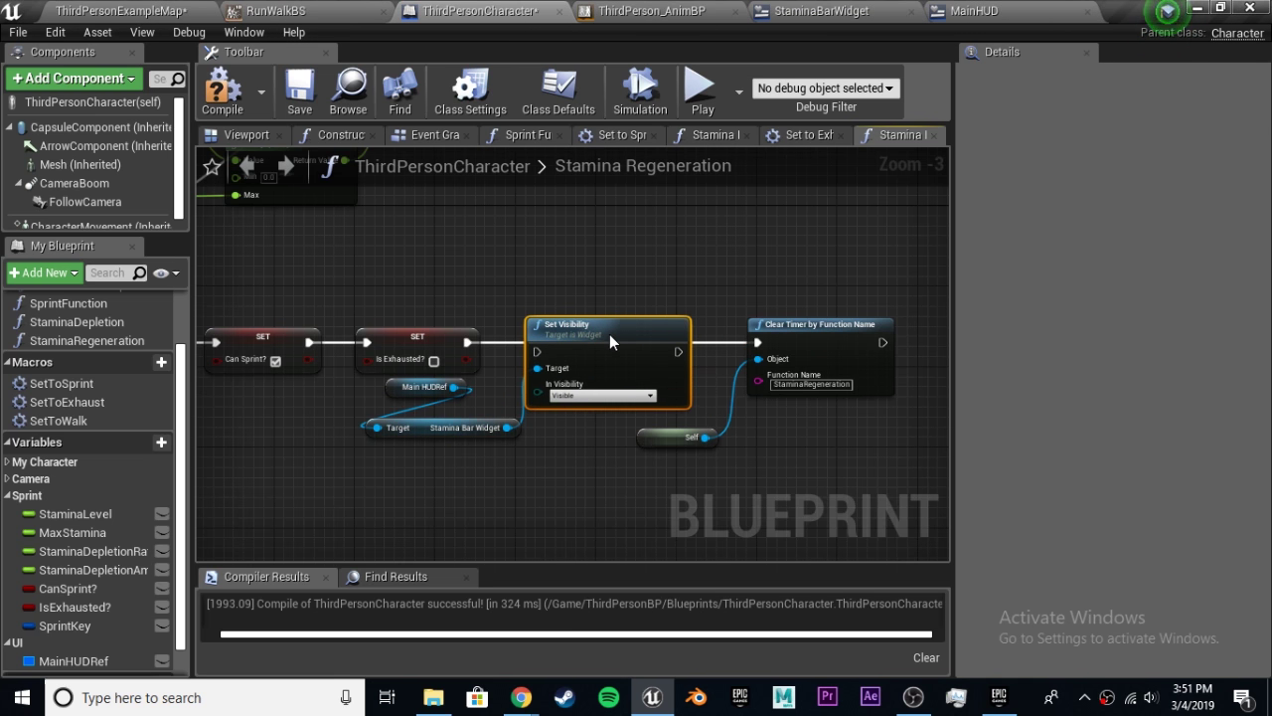
left_click_drag(532, 354, 606, 362)
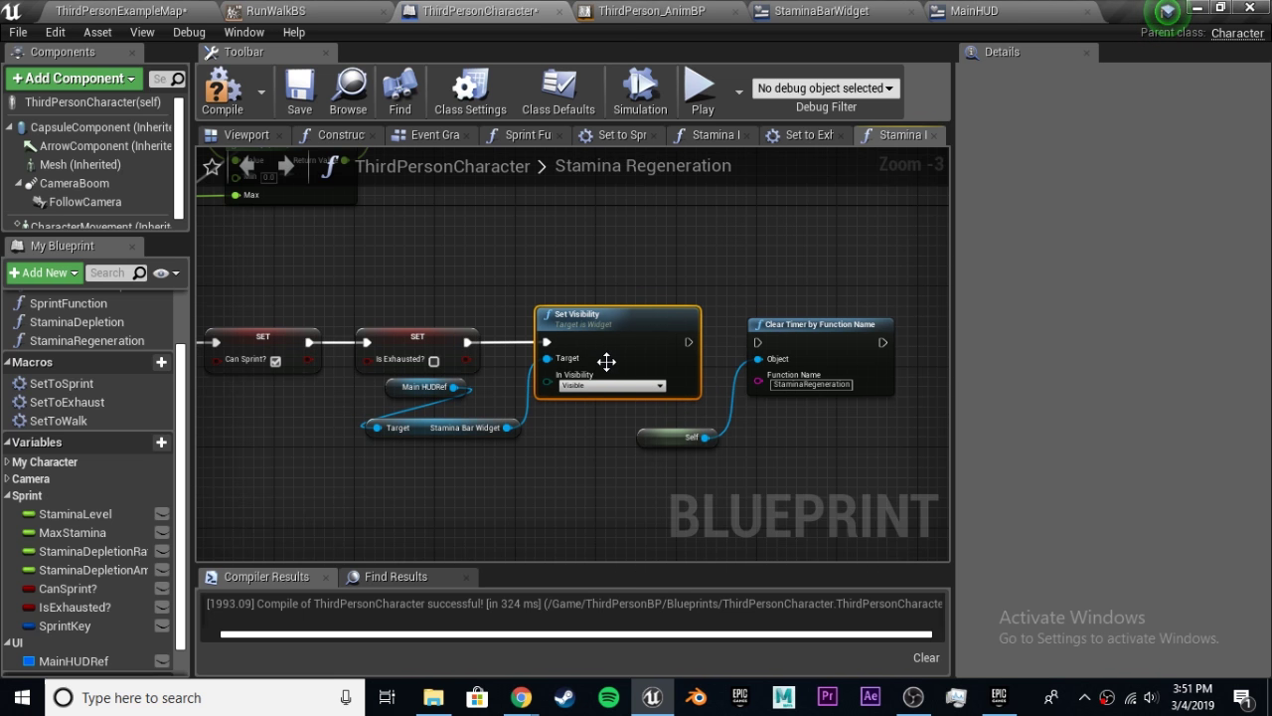
left_click(616, 395)
left_click(613, 421)
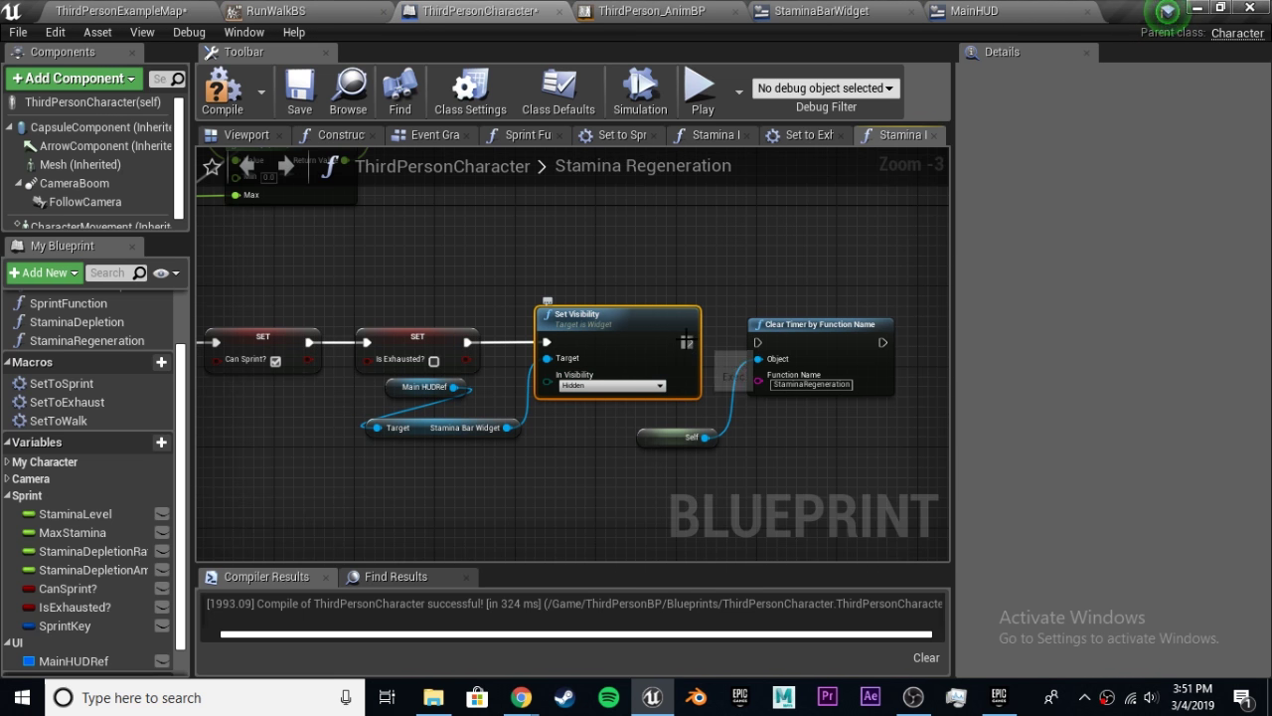
Compile and save ThirdPersonCharacter, connecting the HUD reference to the widget getter's Target.
left_click(732, 301)
left_click(299, 87)
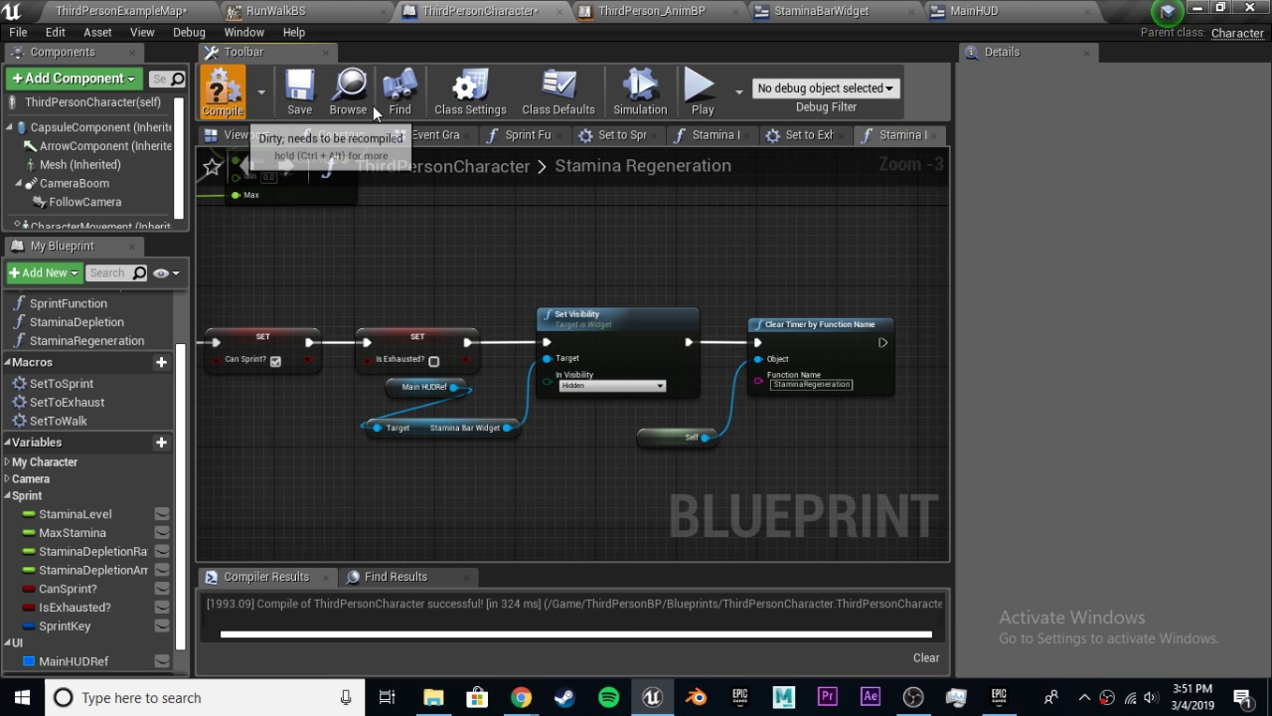
left_click(222, 87)
right_click_drag(574, 264, 651, 292)
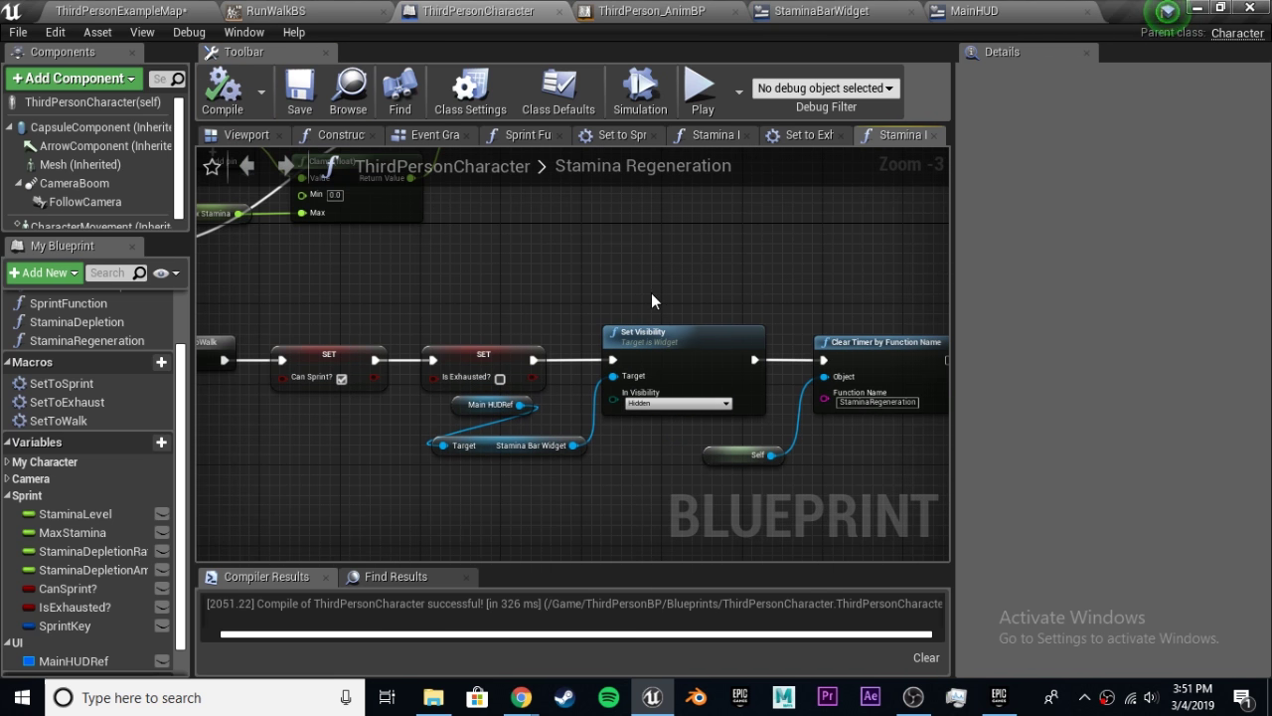
mouse_move(449, 440)
left_mouse_down()
mouse_move(455, 416)
mouse_move(480, 448)
mouse_move(471, 437)
left_mouse_up()
left_click(485, 489)
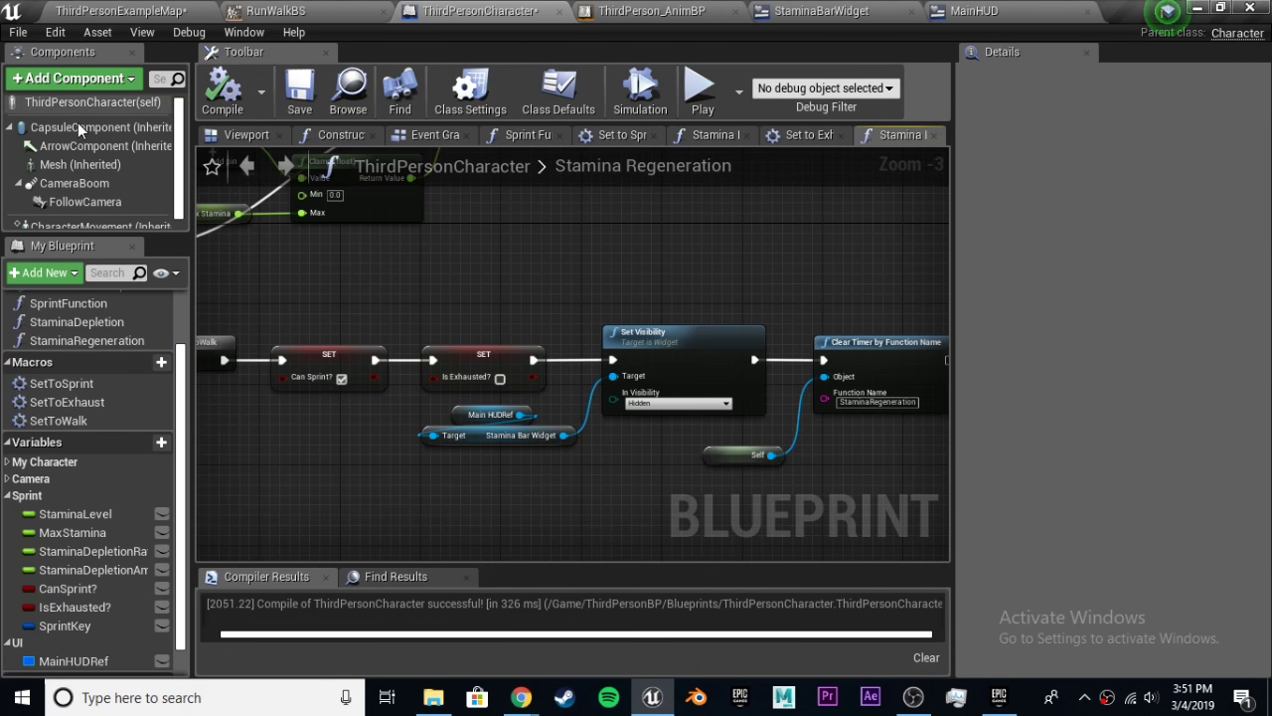
left_click(183, 8)
Start Play and sprint the mannequin forward until stamina nearly runs out.
left_click(845, 72)
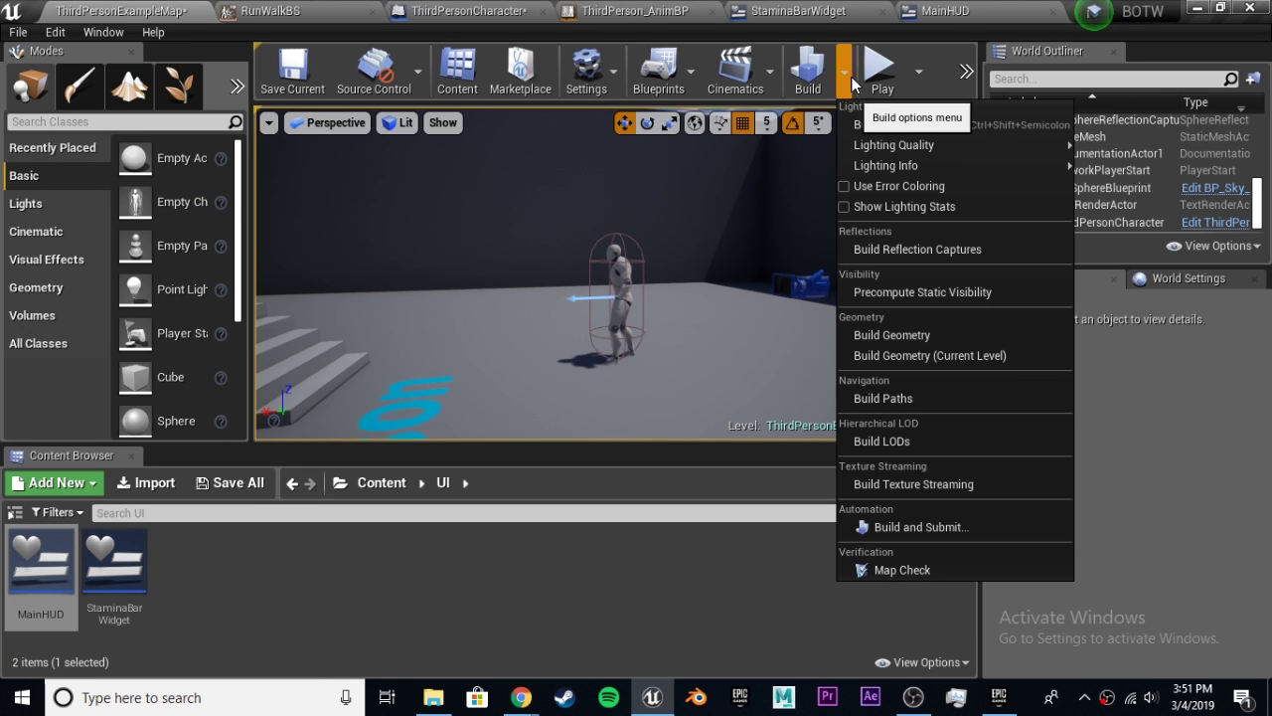
left_click(865, 79)
left_click(865, 80)
key("w")
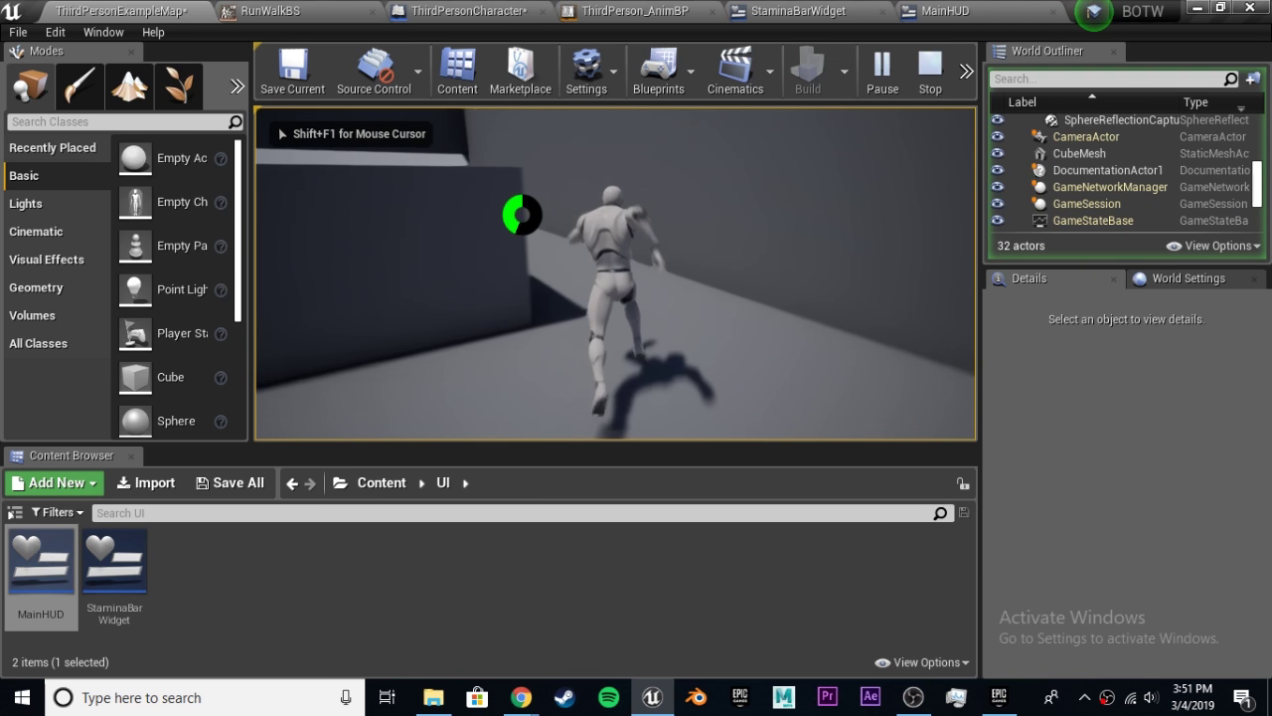
key("w")
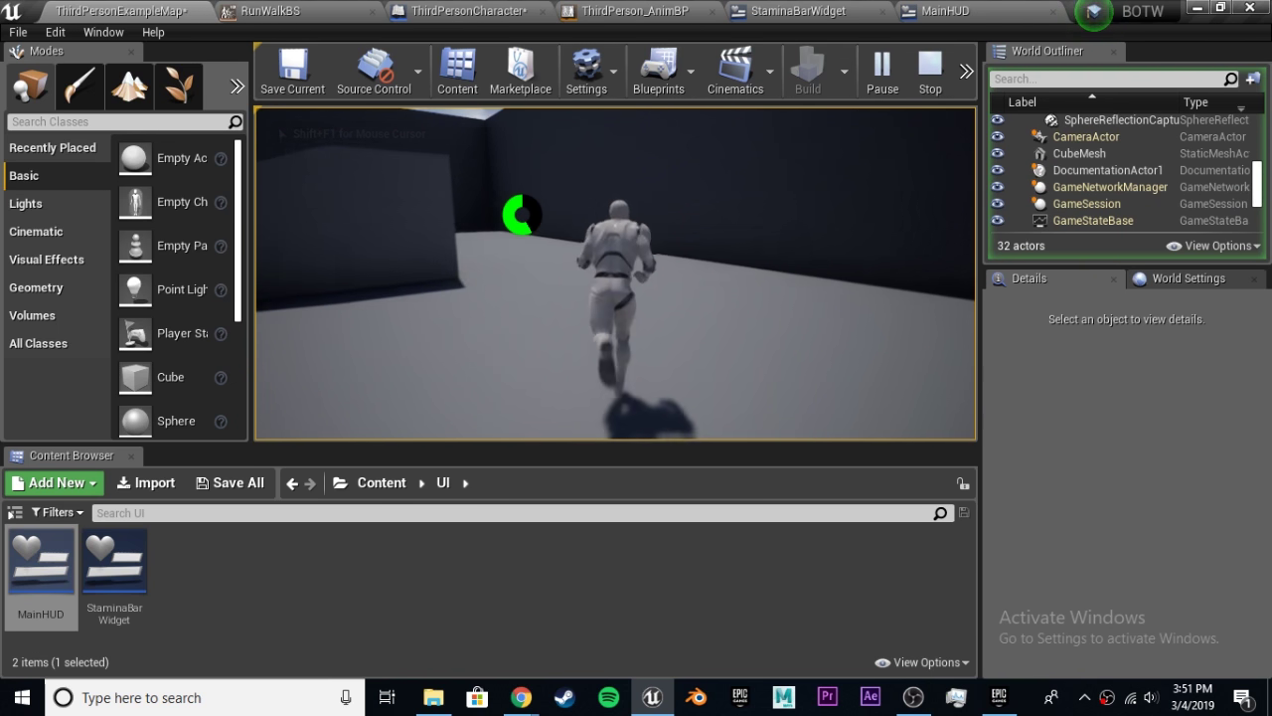
key("w")
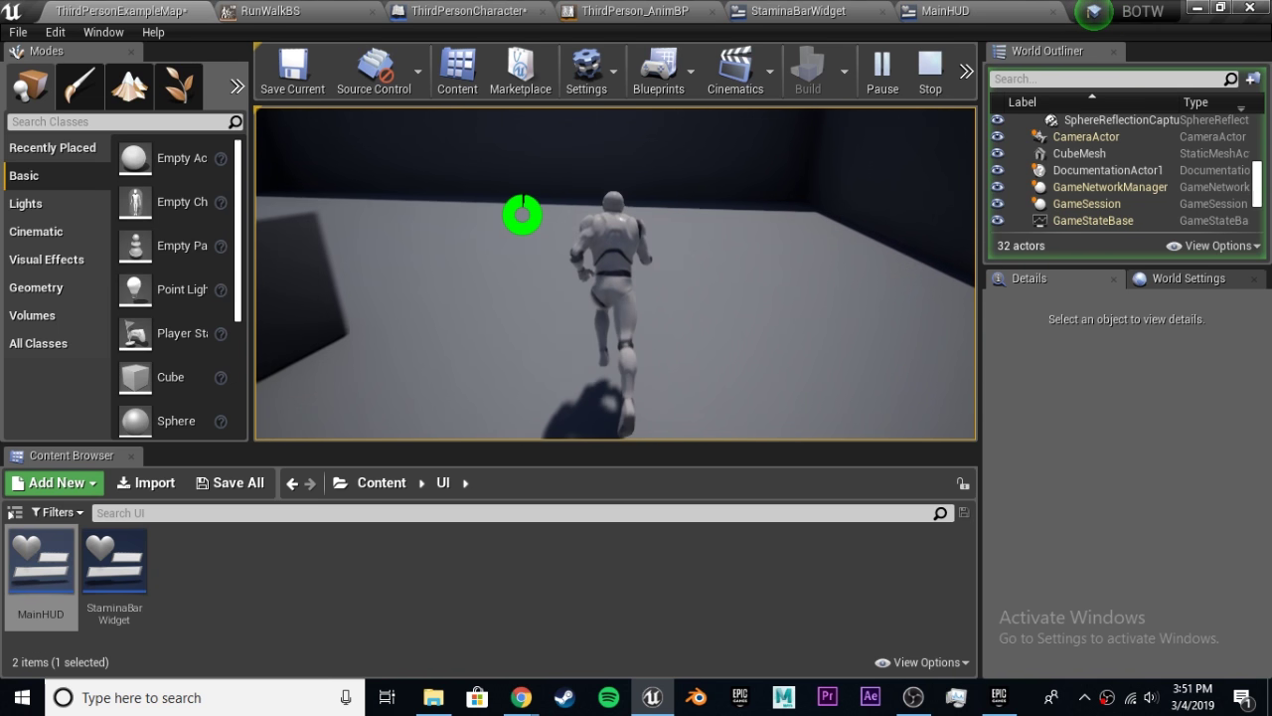
key("w")
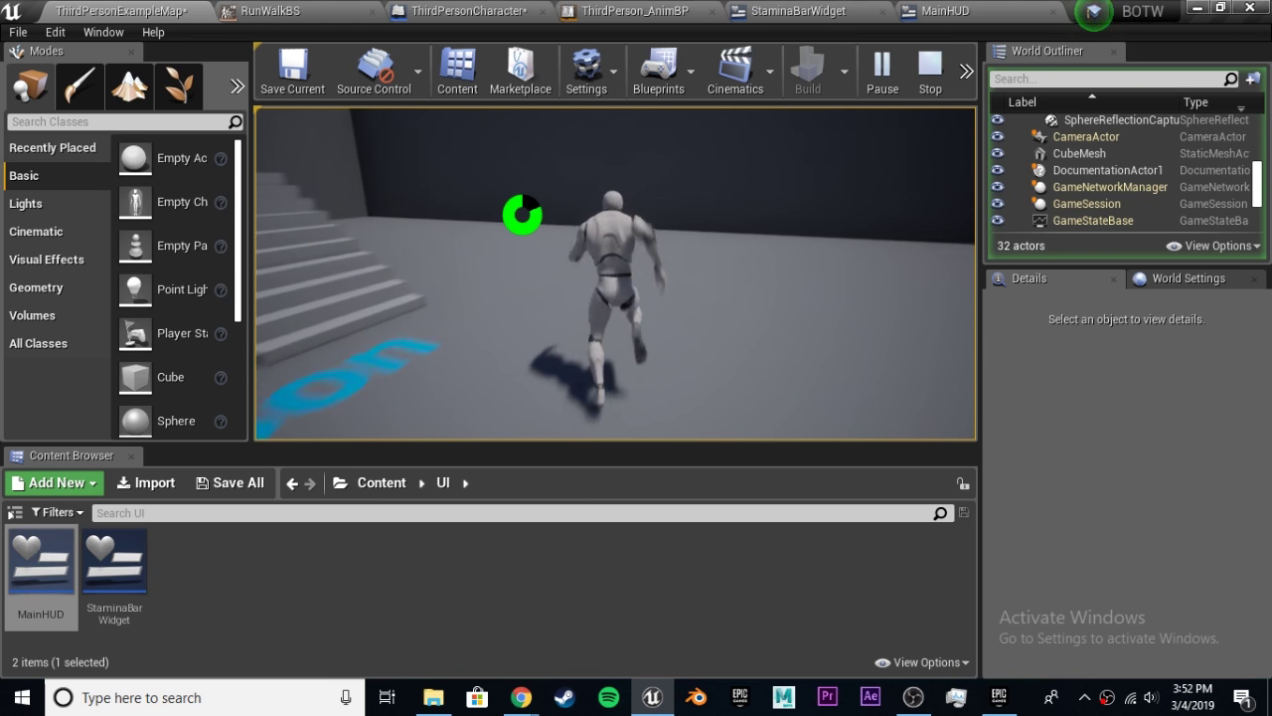
key("w")
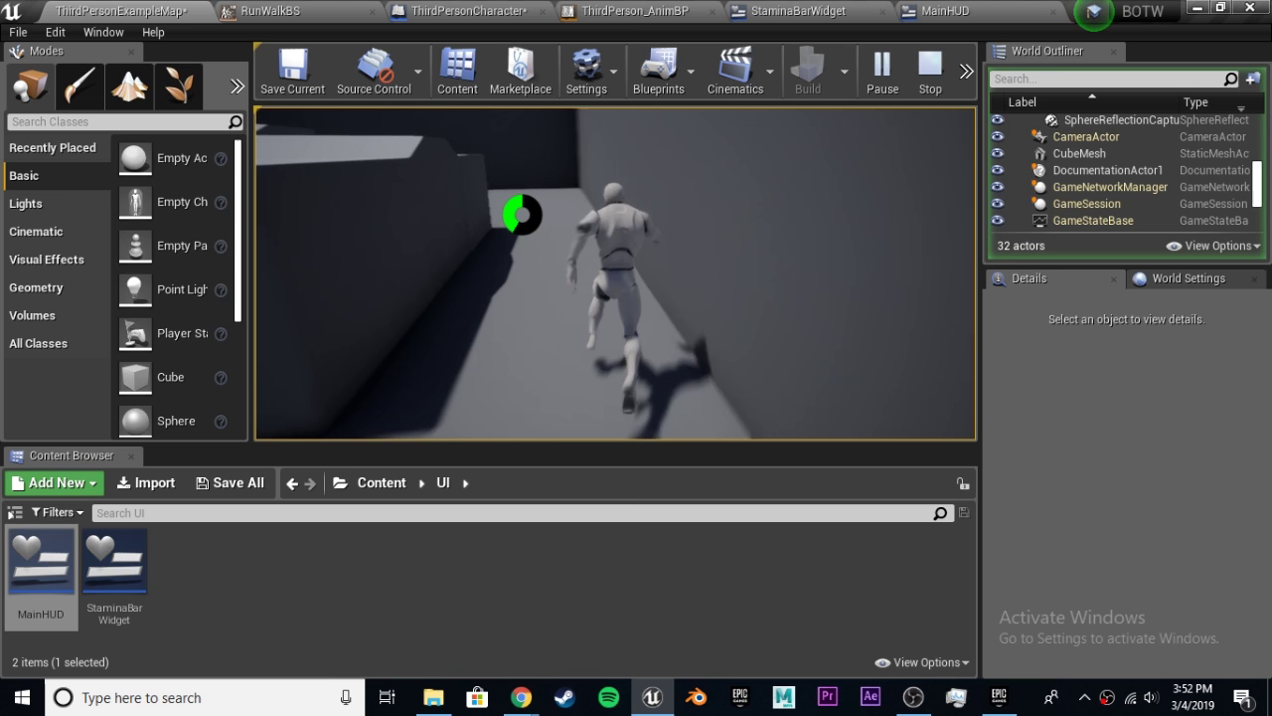
key("w")
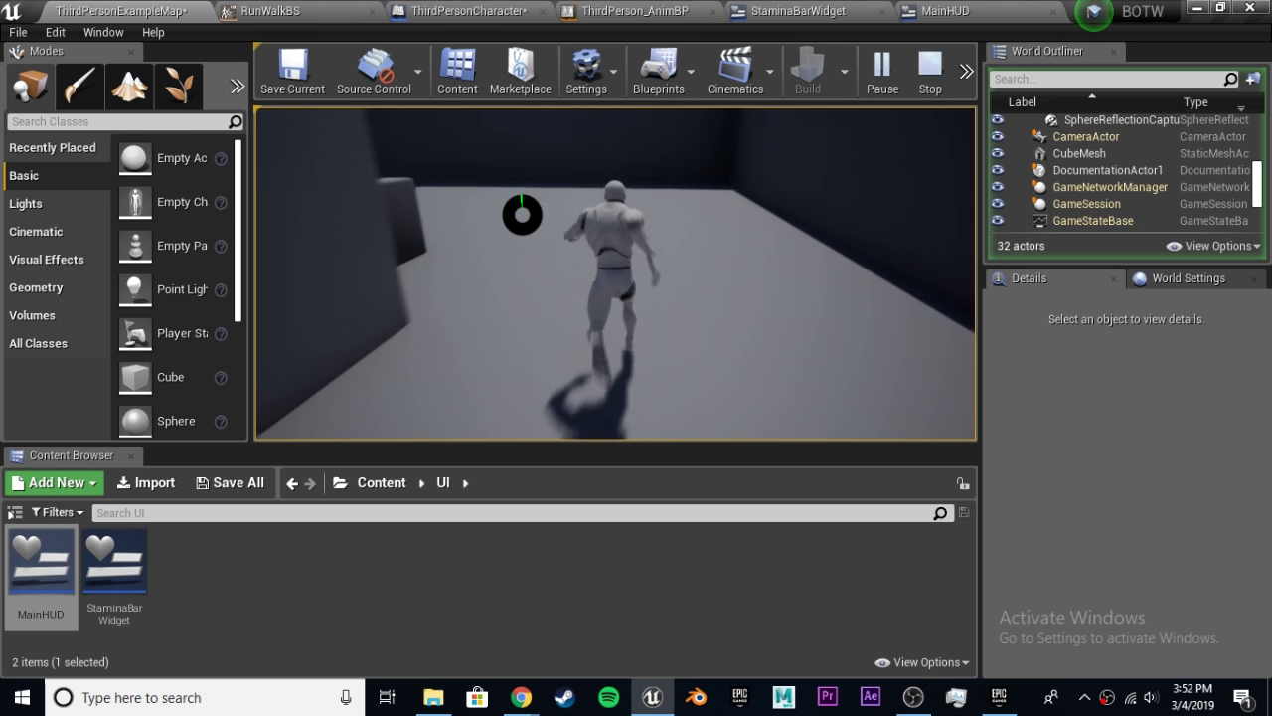
Walk while exhausted as stamina refills, sprint again, then stop so the ring refills and hides.
key("w")
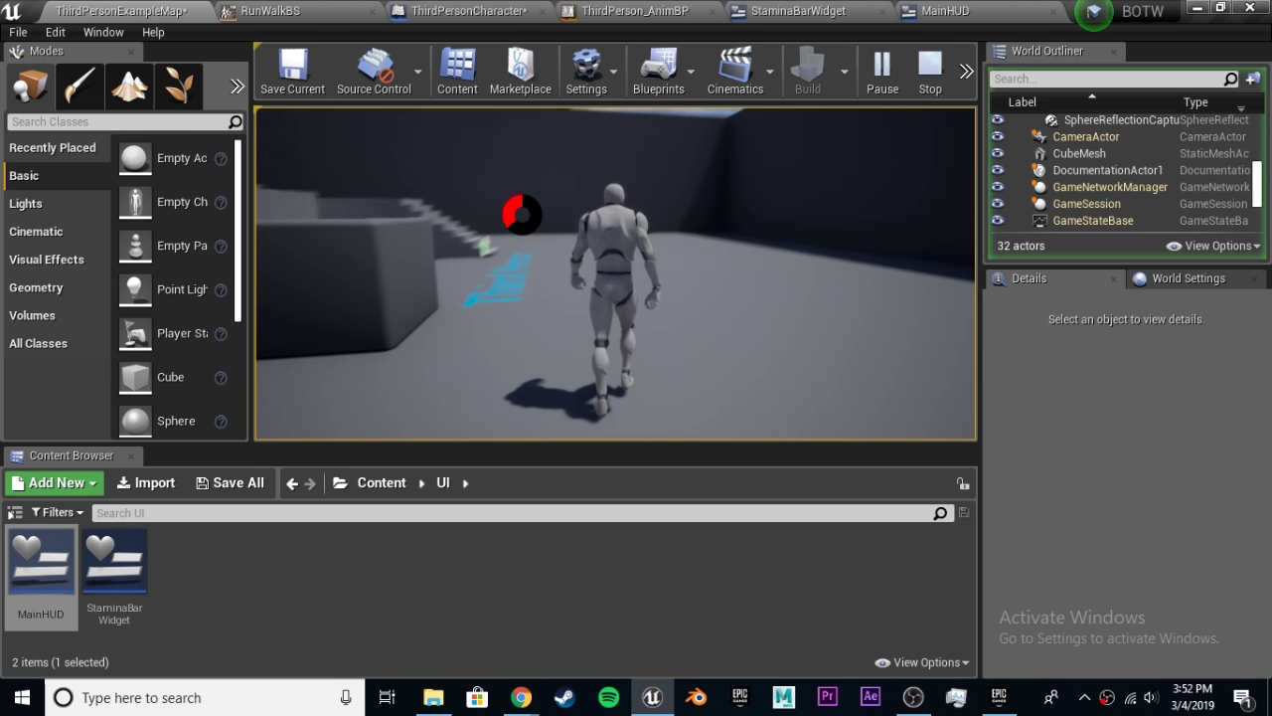
key("w")
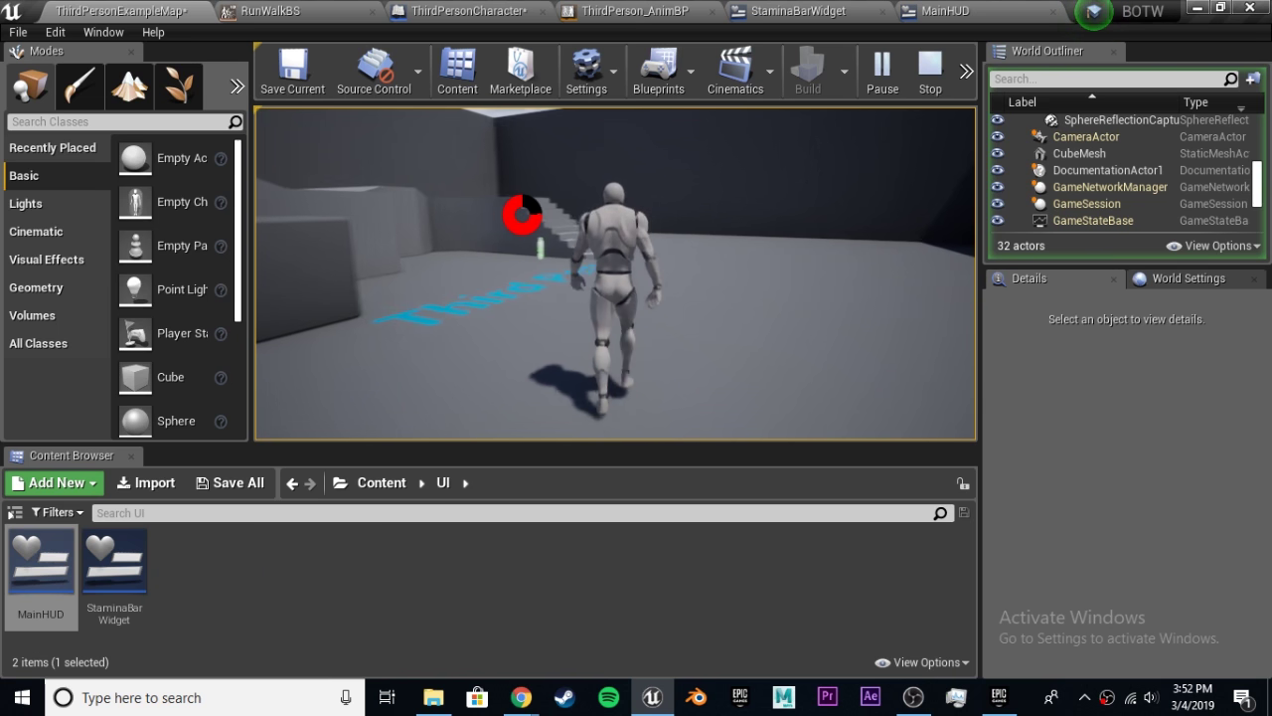
key("w")
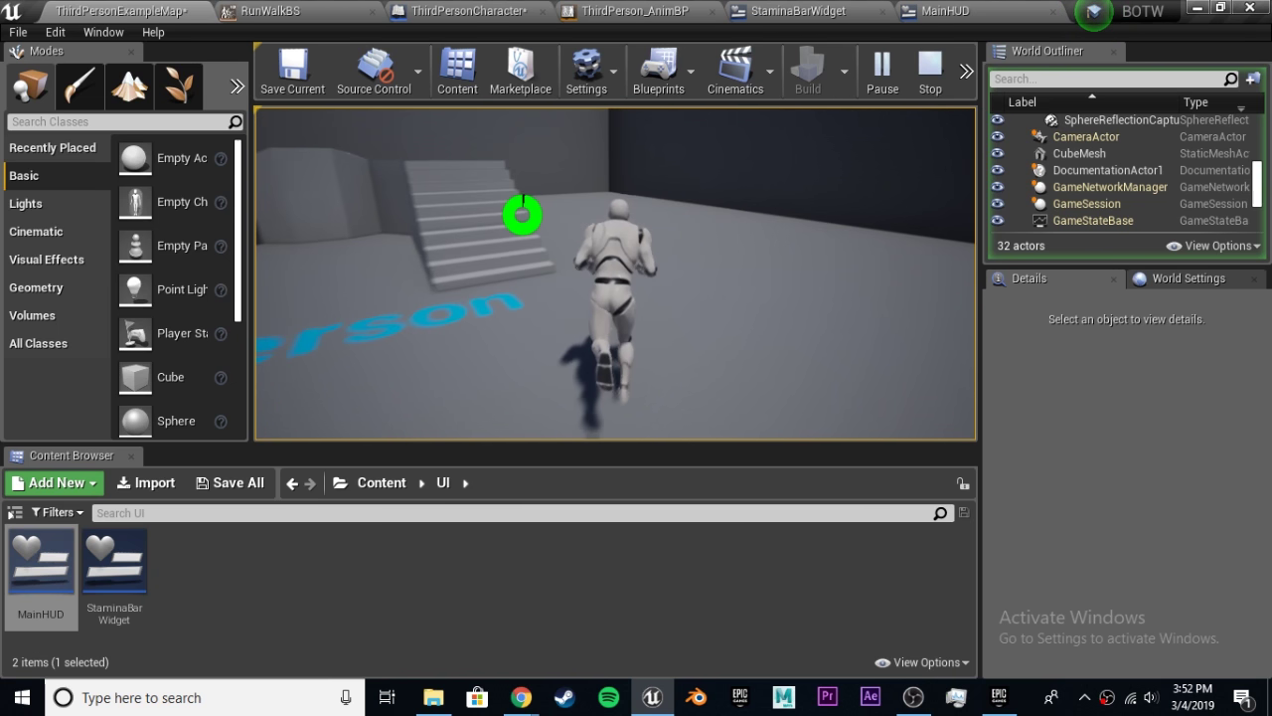
key("w")
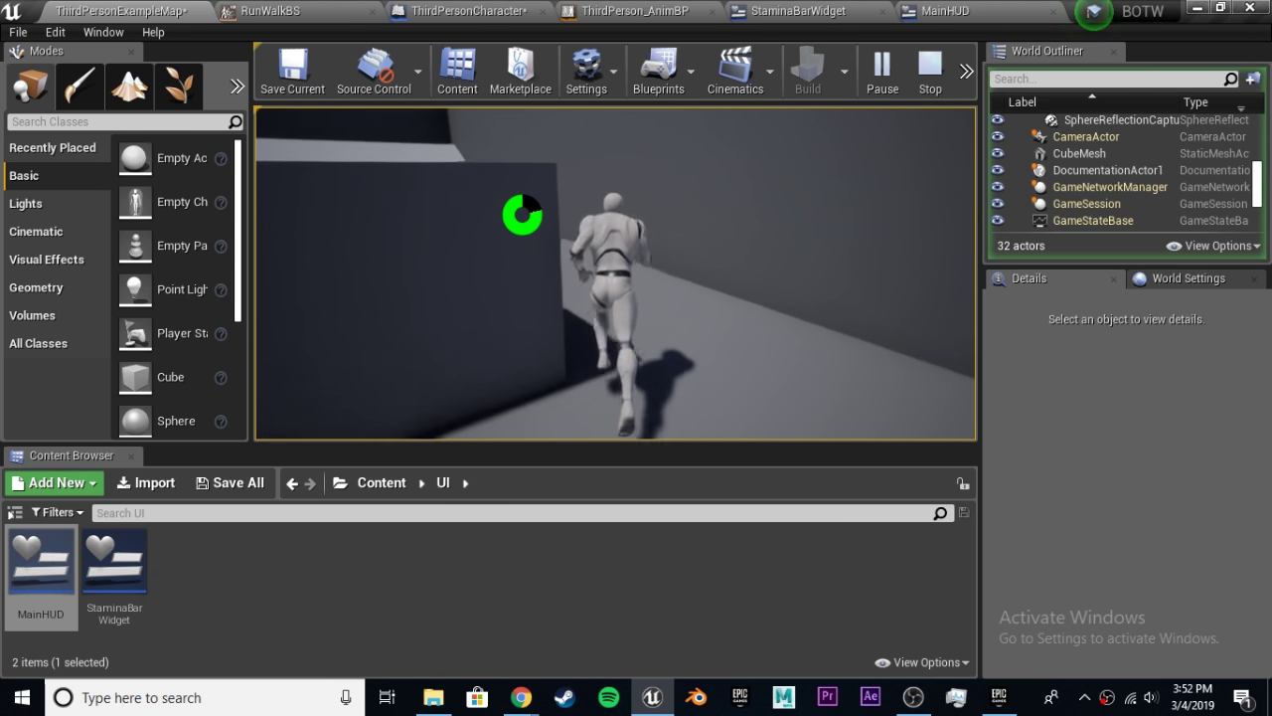
key("w")
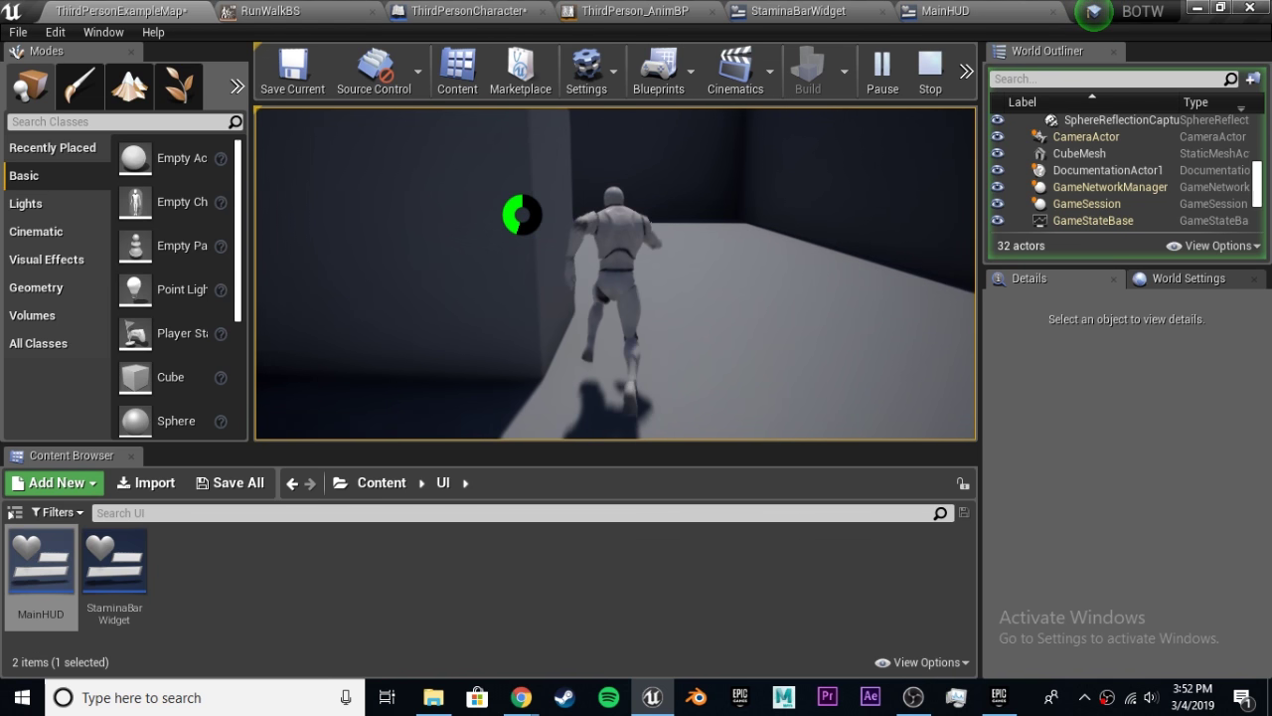
key("w")
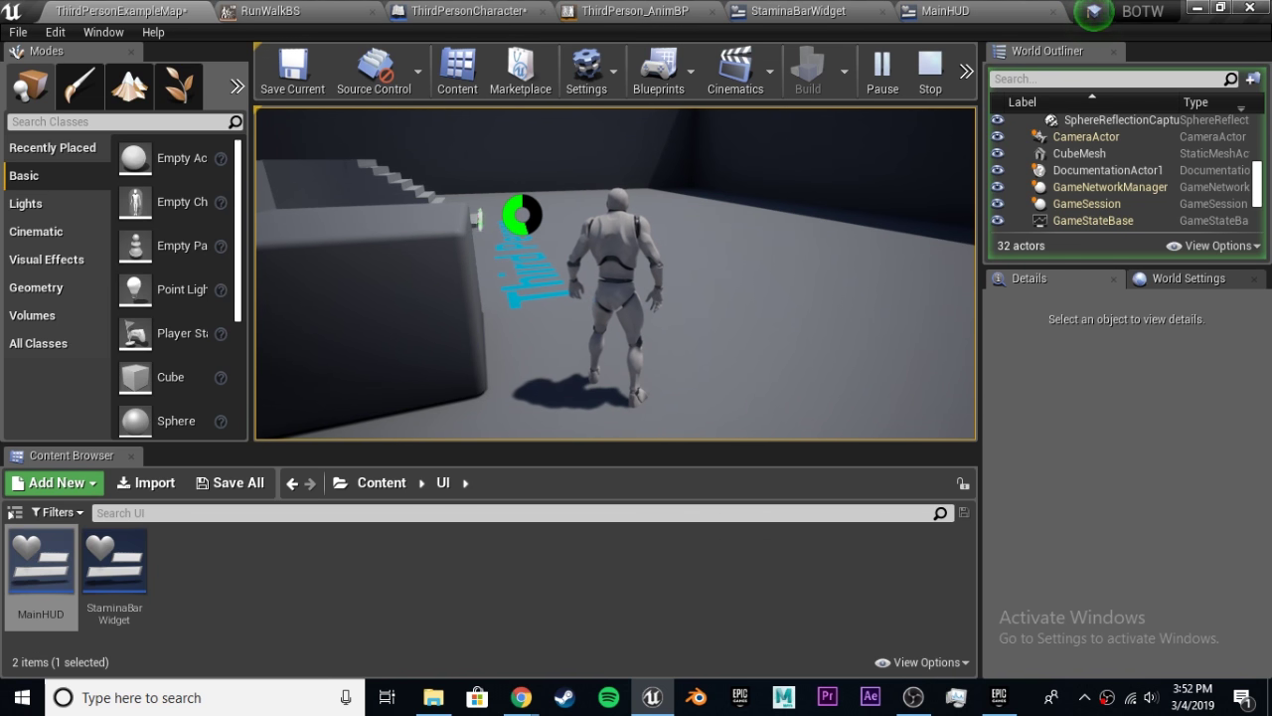